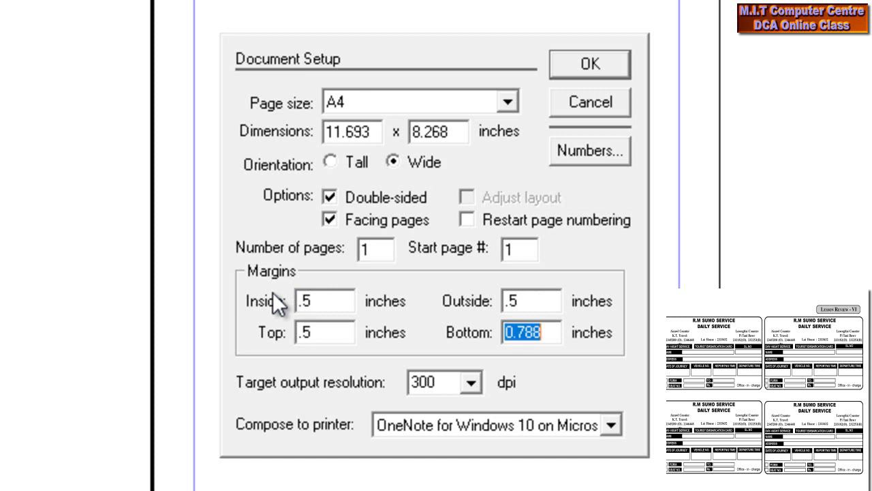
Set the bottom margin to 0.5 inches and create the new A4 wide document
type(".5")
left_click(583, 69)
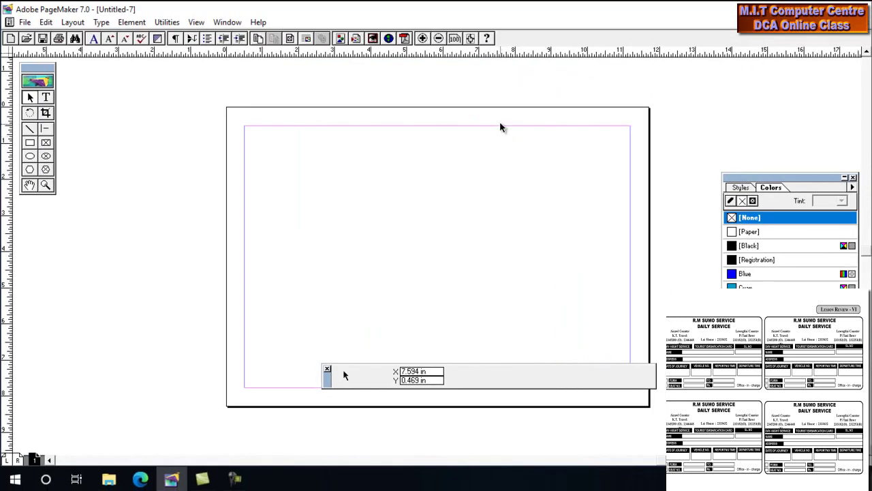
Divide the page into 2 columns with column guides
key("ctrl+1")
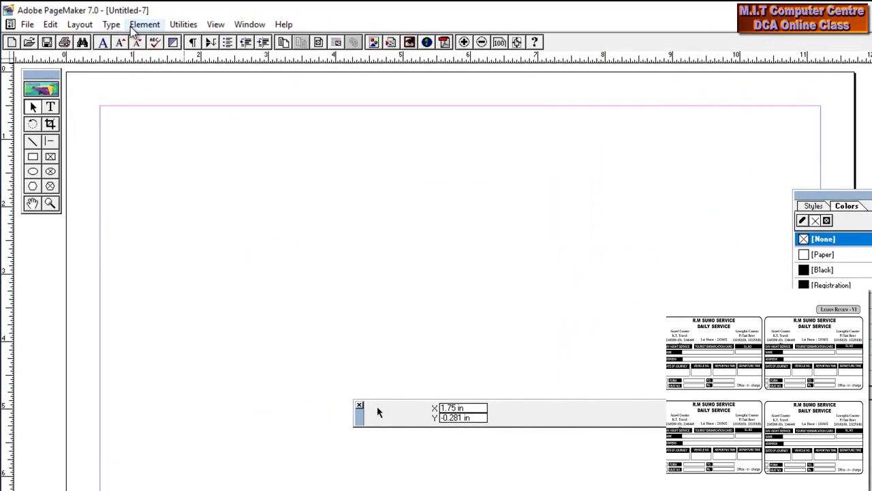
left_click(73, 22)
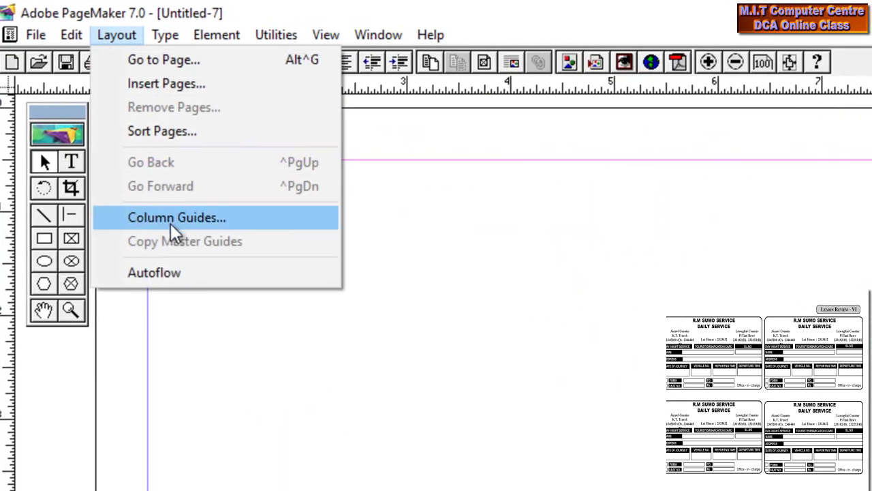
left_click(171, 223)
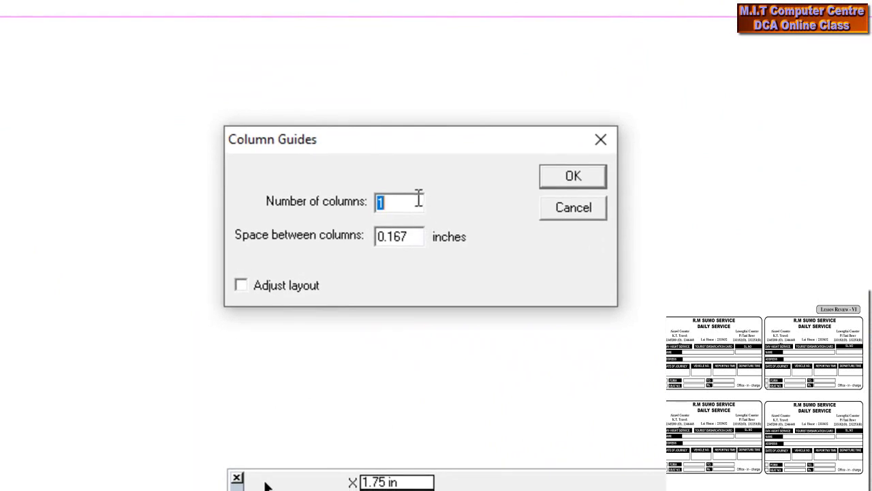
type("2")
left_click(579, 179)
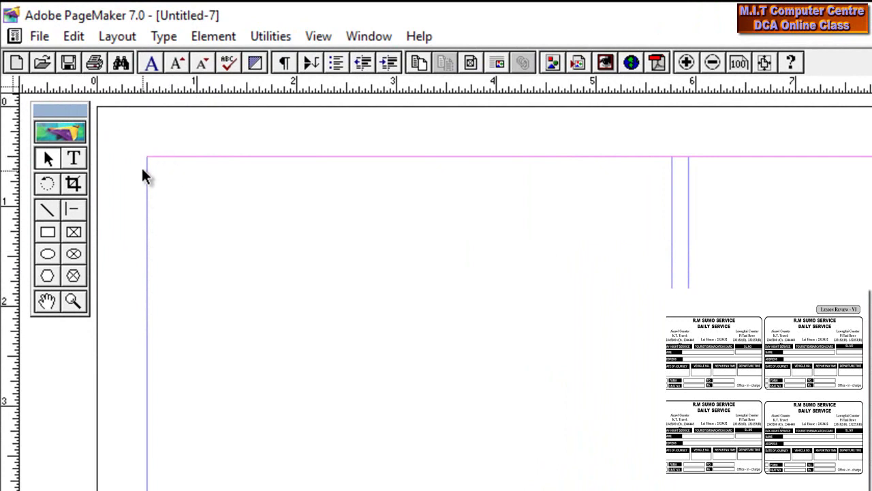
Move the ruler origin to the page's upper-left margin corner and place a horizontal guide at 3 inches
left_click(10, 87)
left_click_drag(10, 87, 148, 158)
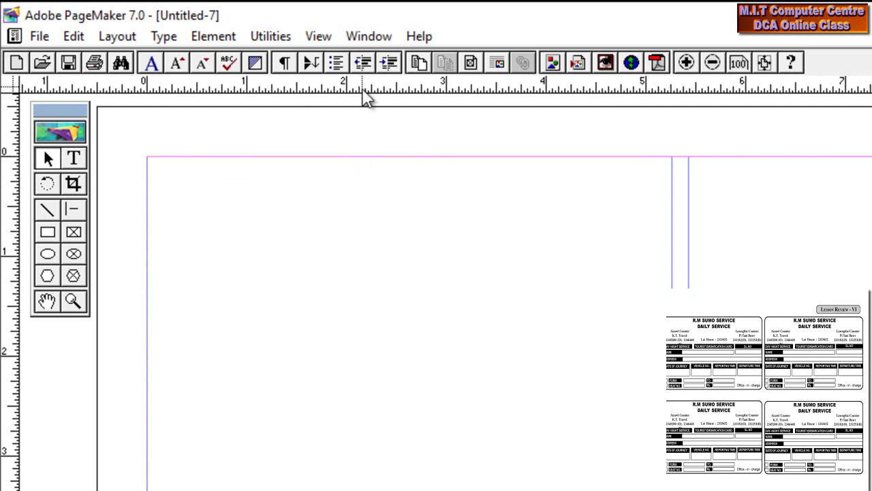
left_click_drag(362, 90, 348, 457)
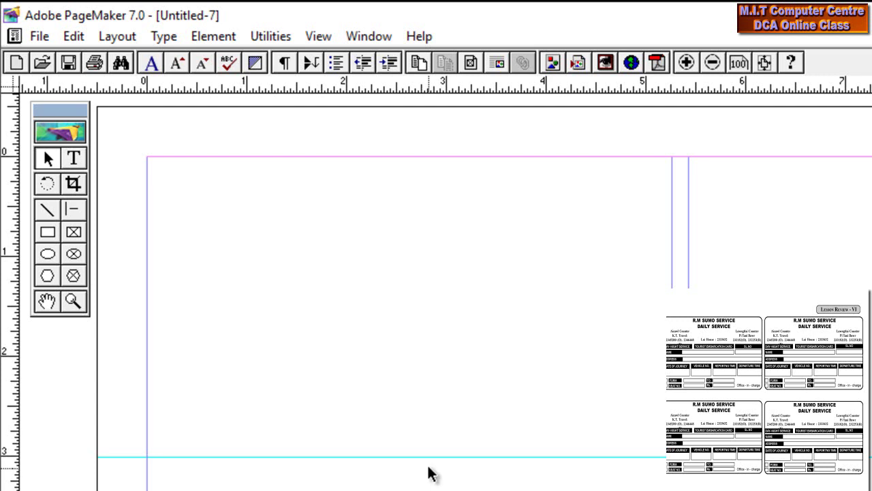
left_click_drag(438, 383, 471, 383)
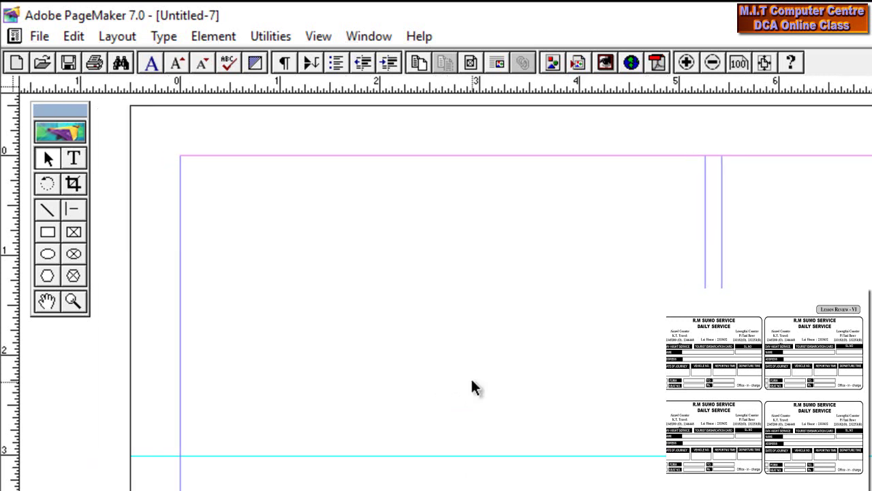
left_click(73, 158)
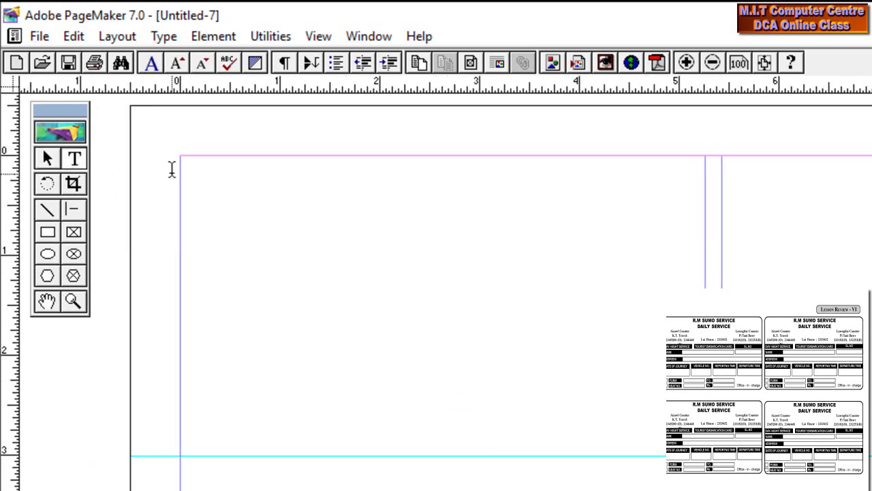
left_click(185, 164)
type("R.M SU")
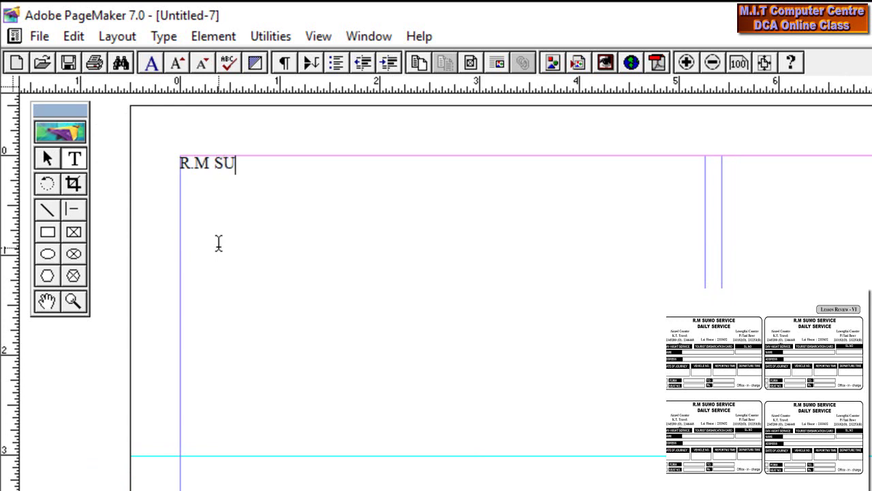
type("MO SE")
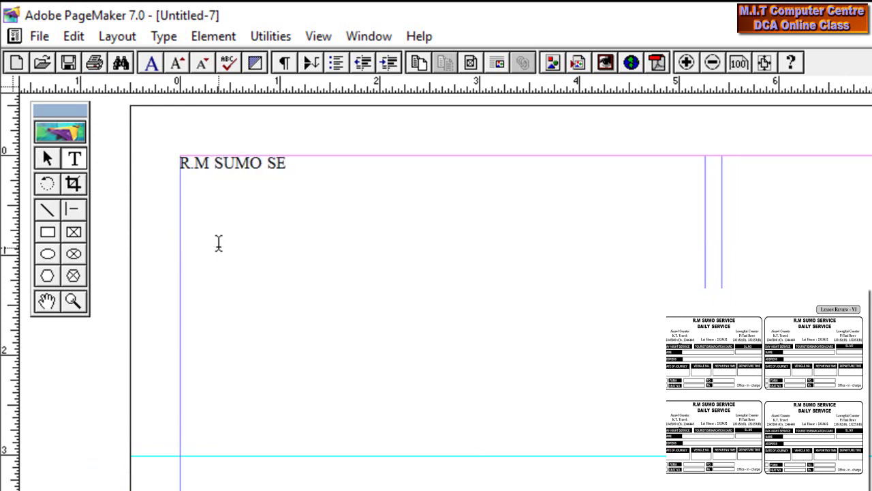
type("RVICE")
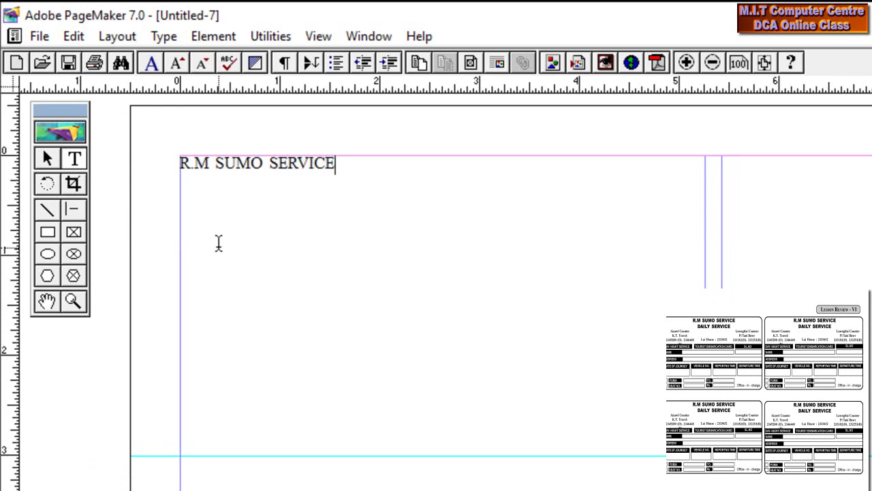
key("Return")
type("DAIL")
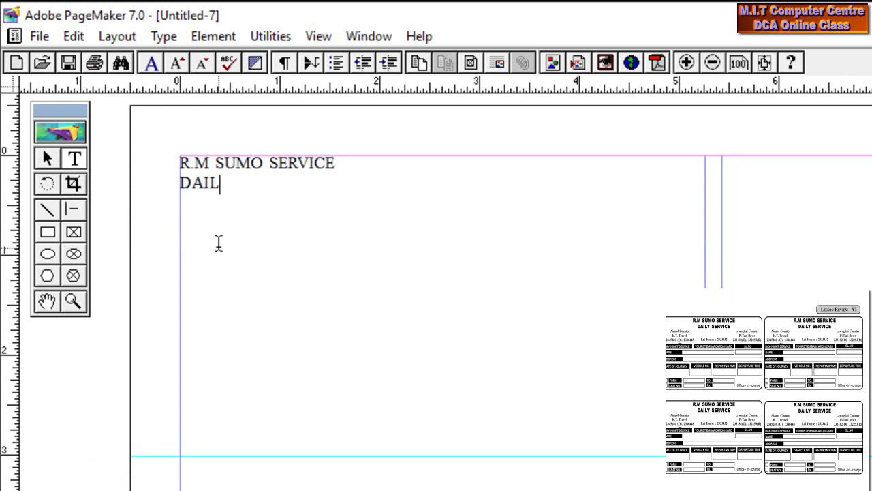
type("Y SERVICE")
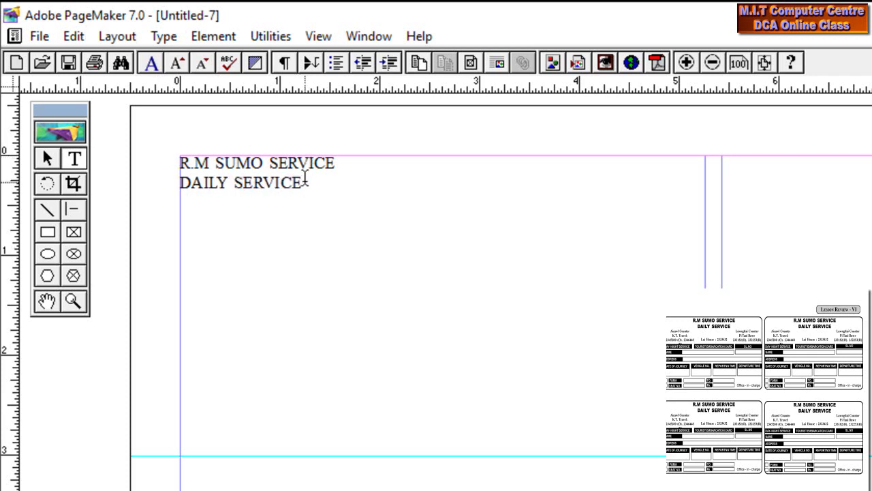
left_click_drag(305, 182, 136, 168)
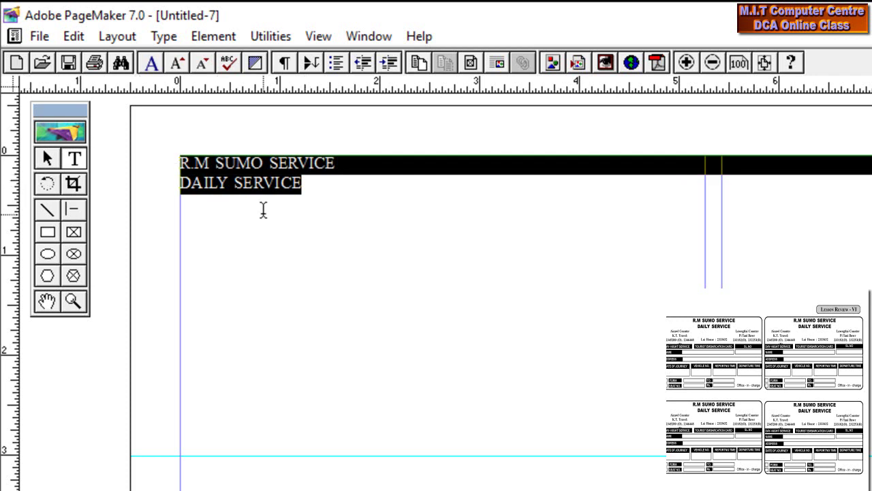
key("BackSpace")
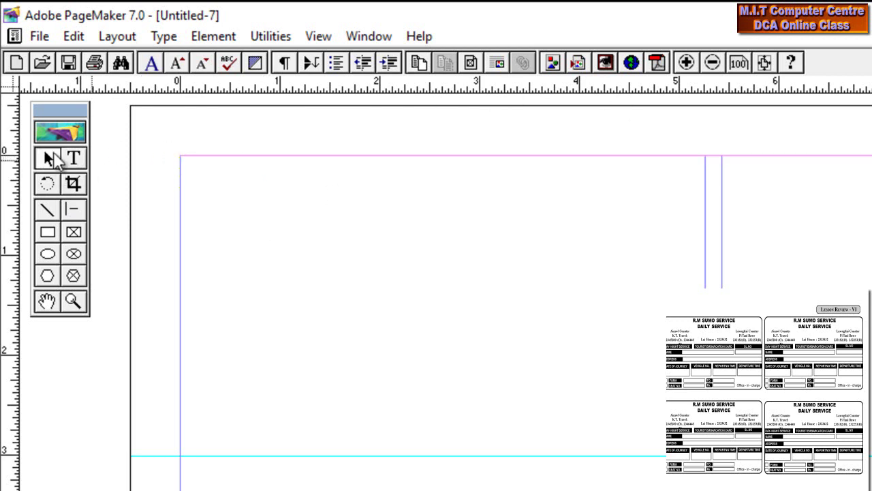
Enter the heading lines "R.M SUMO SERVICE" and "DAILY SERVICE" near the upper edge of the first column
left_click(181, 176)
type("R")
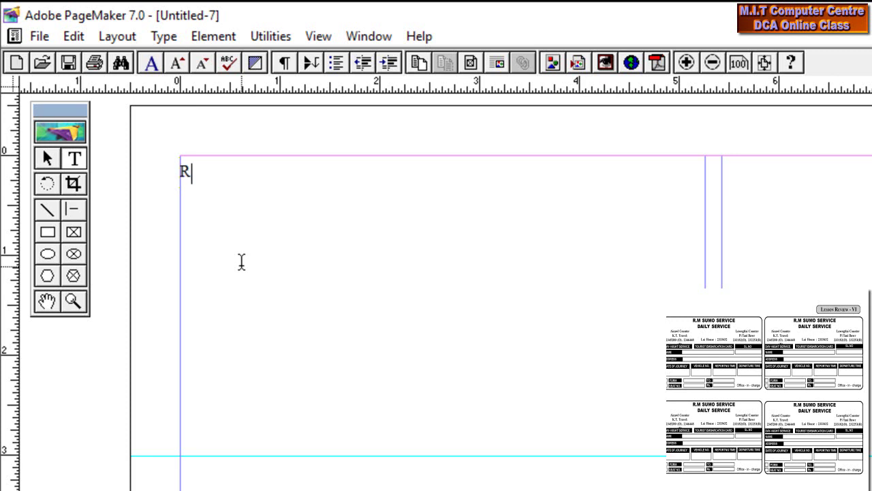
type(".M SUMO SERVICE ")
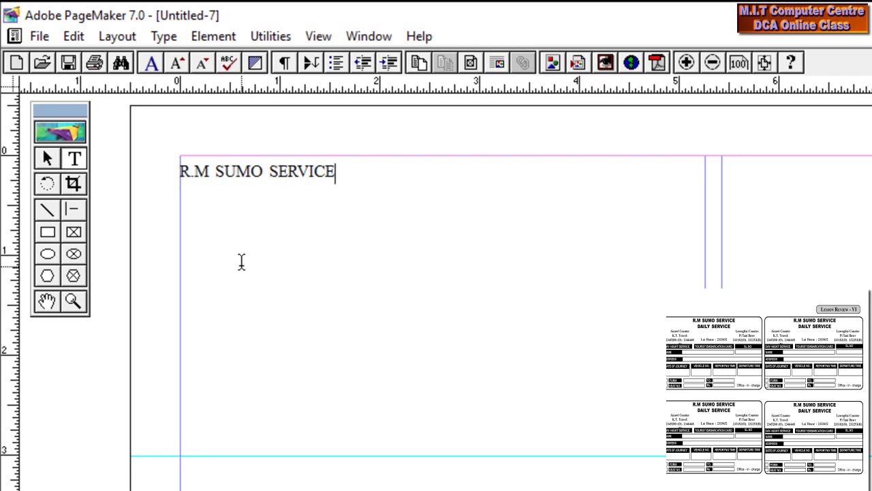
type("DAILY SERVICE")
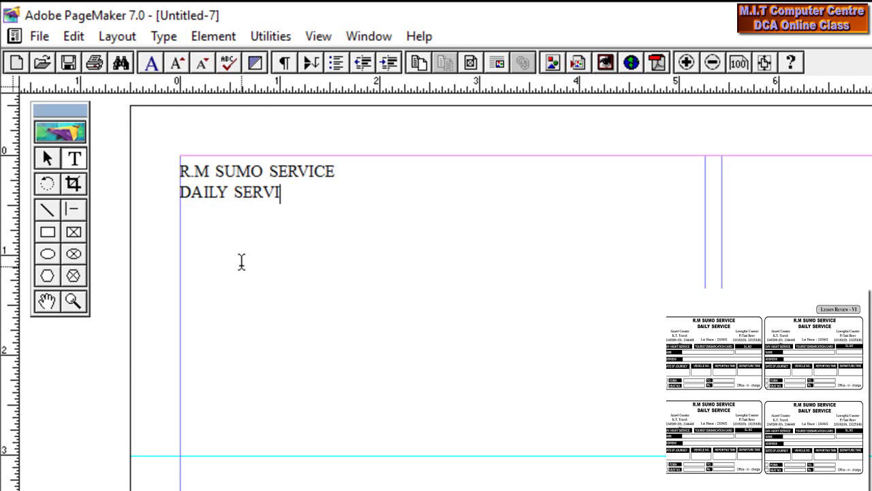
Center both heading lines, enlarge their type slightly and make them bold
left_click_drag(304, 192, 192, 150)
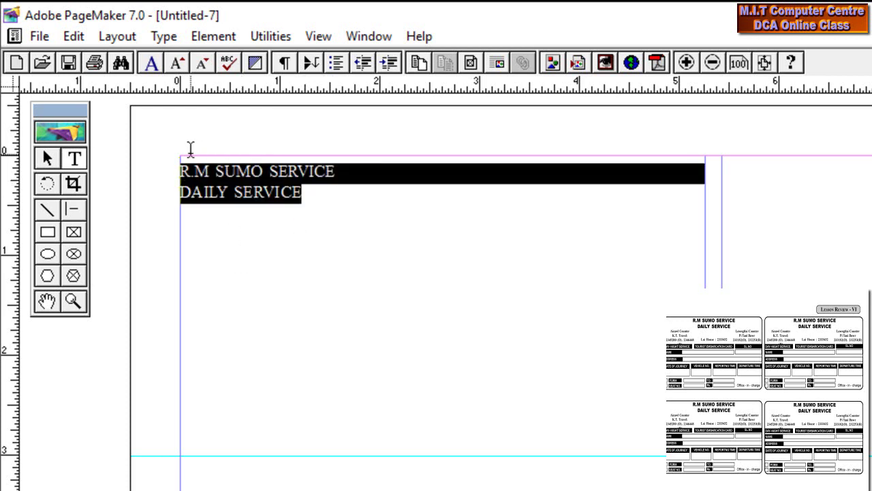
key("ctrl+shift+c")
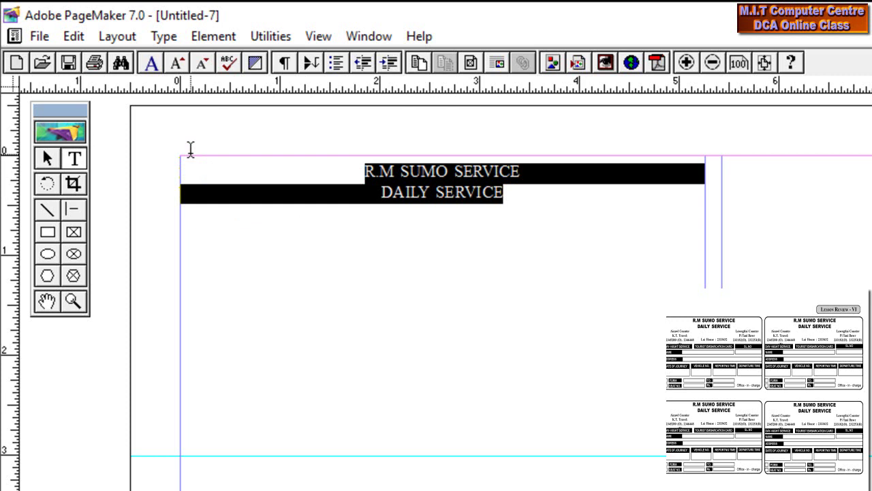
key("ctrl+shift+period")
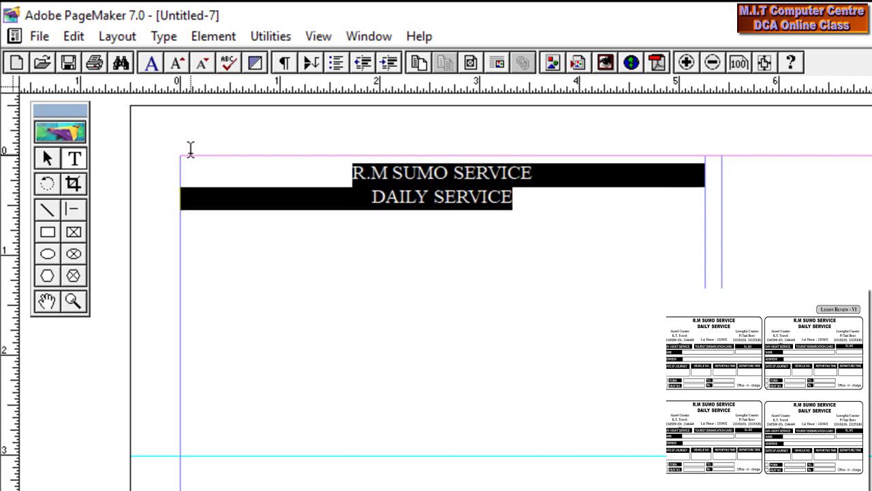
key("ctrl+shift+b")
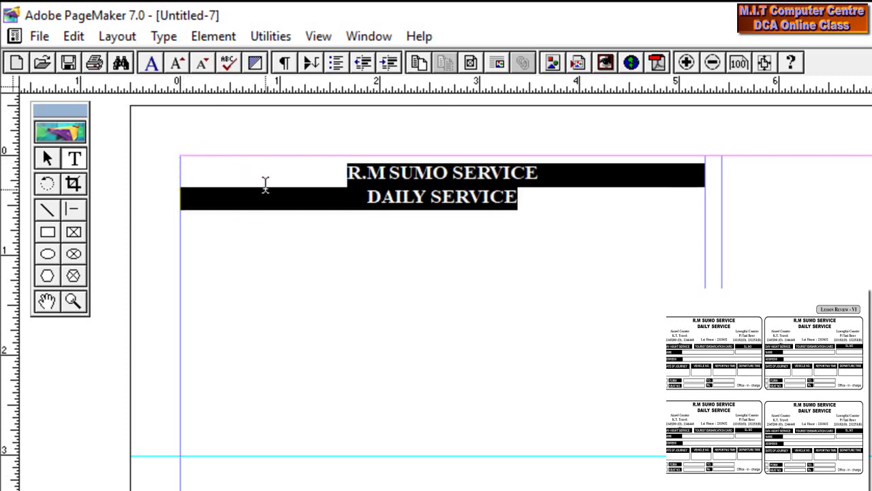
Nudge the heading block up to the upper margin line and start a new text block directly beneath it in the first column
left_click(47, 158)
left_click(381, 194)
key("Up")
key("Up")
key("Up")
key("Up")
key("Up")
key("Up")
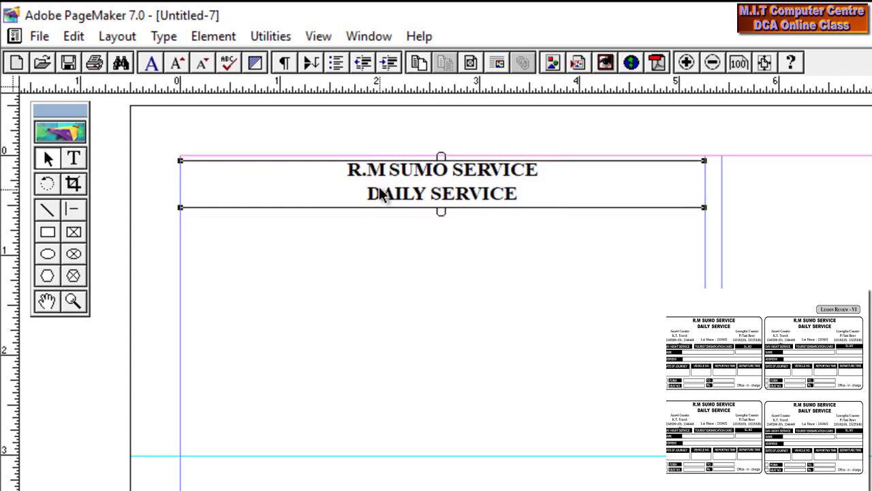
key("Up")
key("Up")
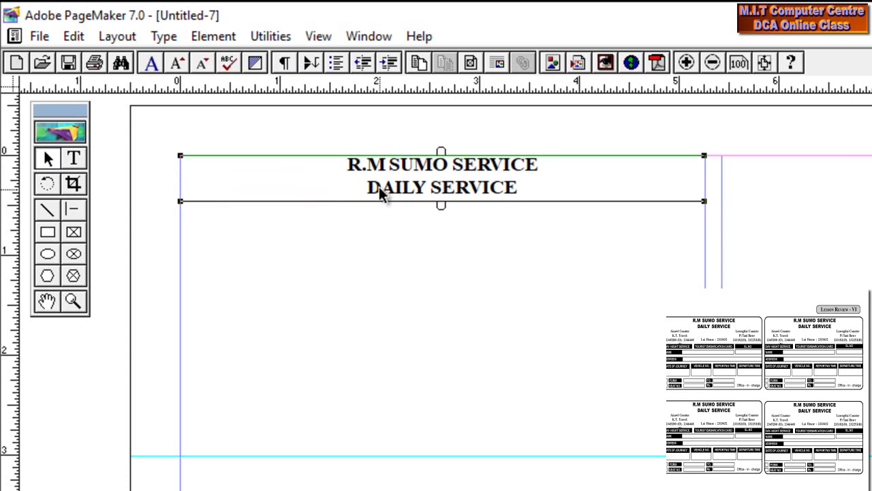
left_click(85, 158)
left_click(181, 208)
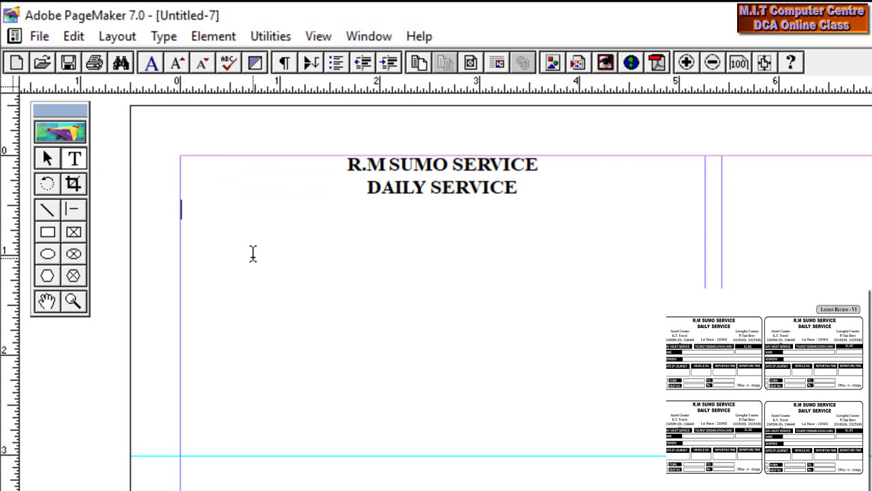
type("Aizawl Counter")
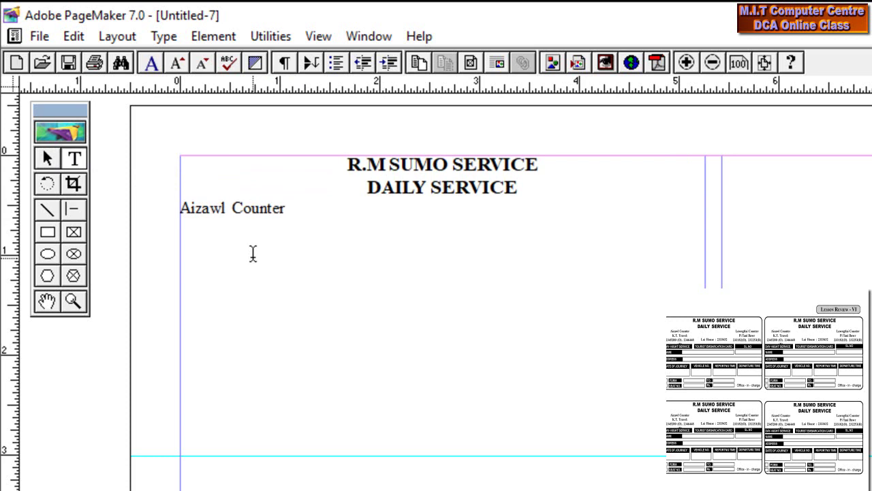
key("Tab")
key("Tab")
type("Lawng")
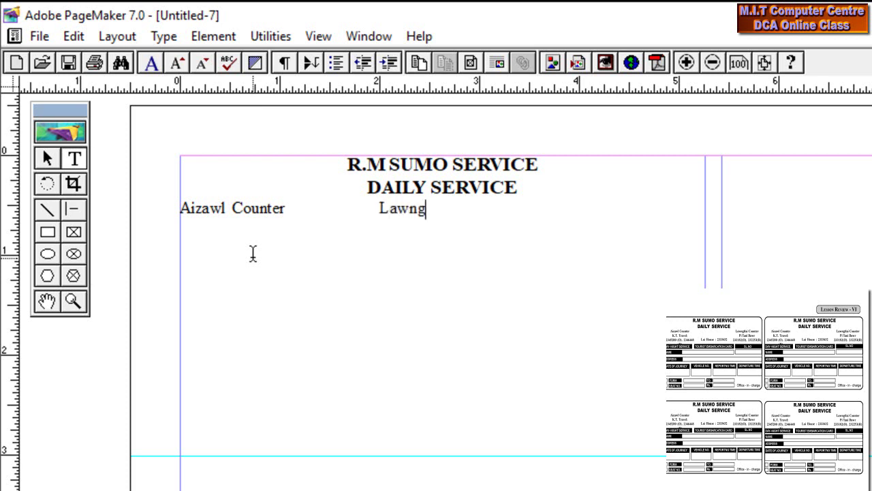
type("tlai counter")
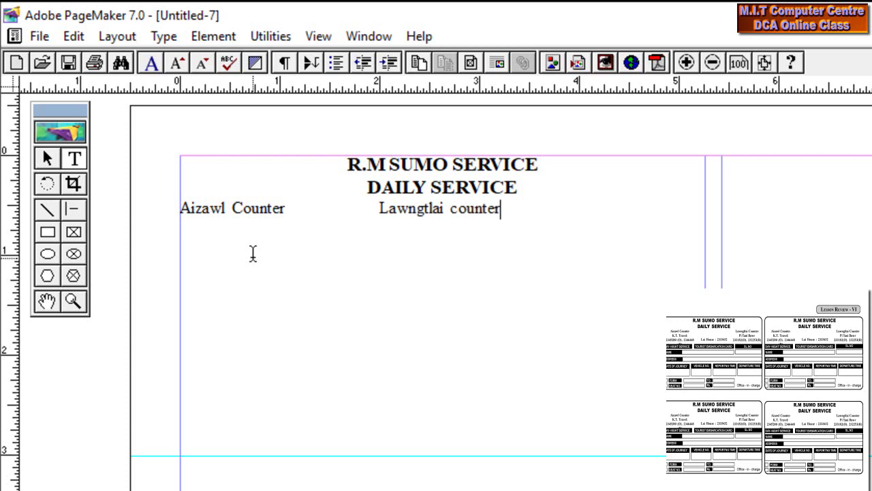
key("Return")
key("BackSpace")
key("BackSpace")
key("BackSpace")
key("BackSpace")
key("BackSpace")
key("BackSpace")
key("BackSpace")
key("BackSpace")
key("BackSpace")
key("BackSpace")
key("BackSpace")
key("BackSpace")
key("BackSpace")
key("BackSpace")
key("BackSpace")
key("BackSpace")
key("BackSpace")
key("BackSpace")
key("BackSpace")
key("BackSpace")
key("BackSpace")
key("BackSpace")
key("BackSpace")
key("BackSpace")
key("BackSpace")
key("BackSpace")
key("BackSpace")
key("BackSpace")
key("BackSpace")
key("BackSpace")
key("BackSpace")
key("BackSpace")
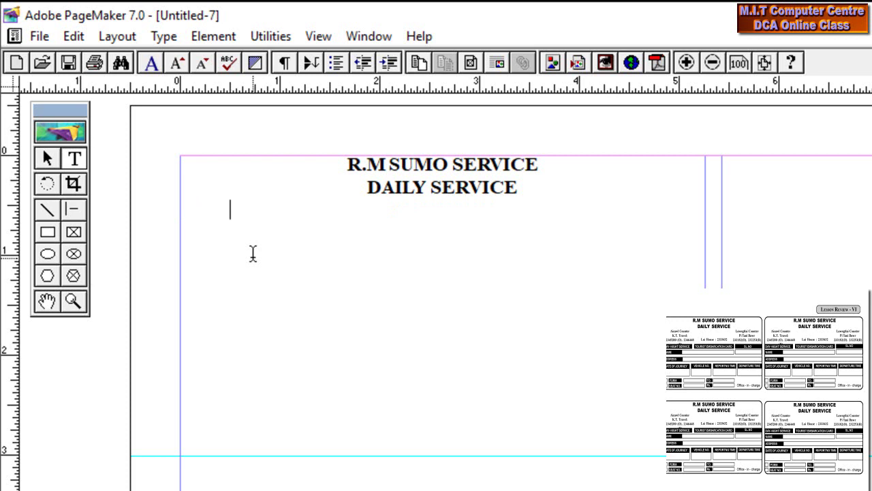
Enter "Aizawl Counter" and "Lawngtlai Counter" on one tab-separated line beneath the heading in the first column
type("Aizaw")
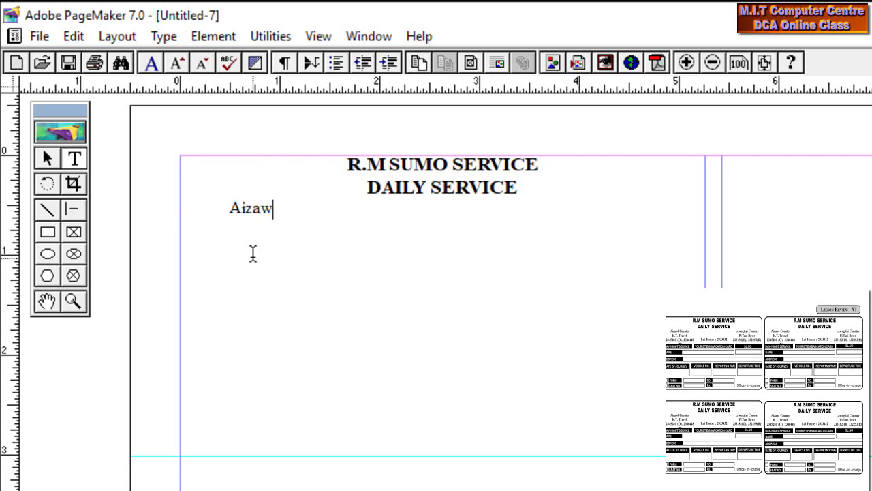
type("l Counter")
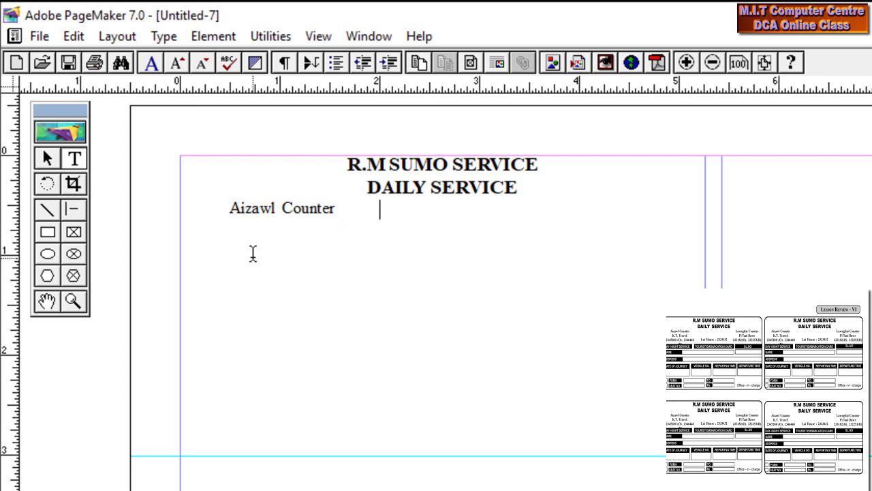
key("Tab")
type("Lawngtlai ")
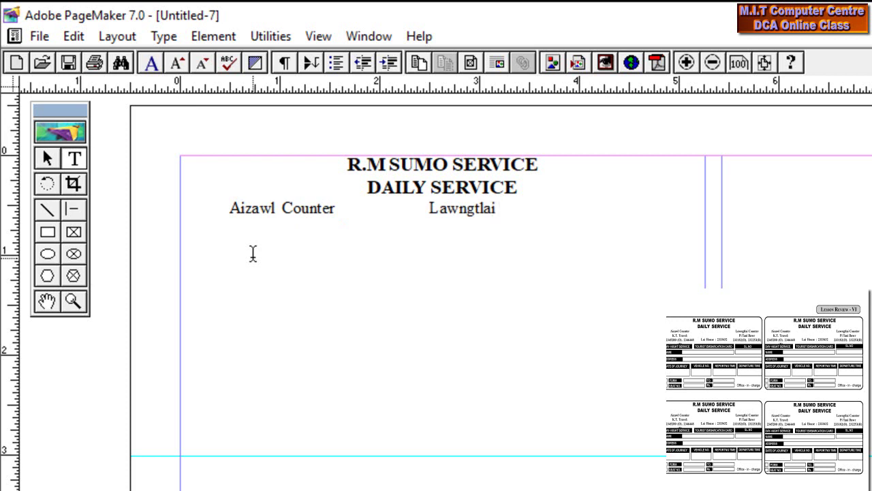
type("Counter")
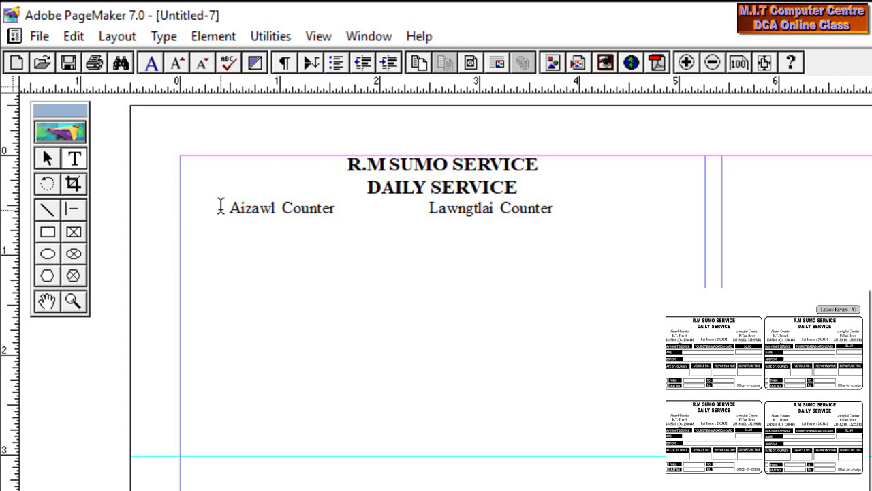
Add a second tab-separated line with "K.T Travel:" for the Aizawl counter and the shop name for the Lawngtlai counter
type("K.T Travel")
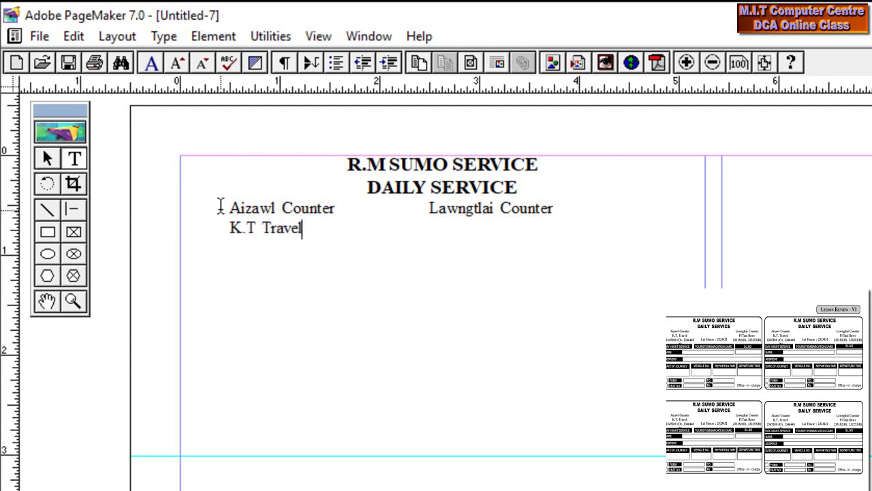
type(":")
key("Tab")
key("Tab")
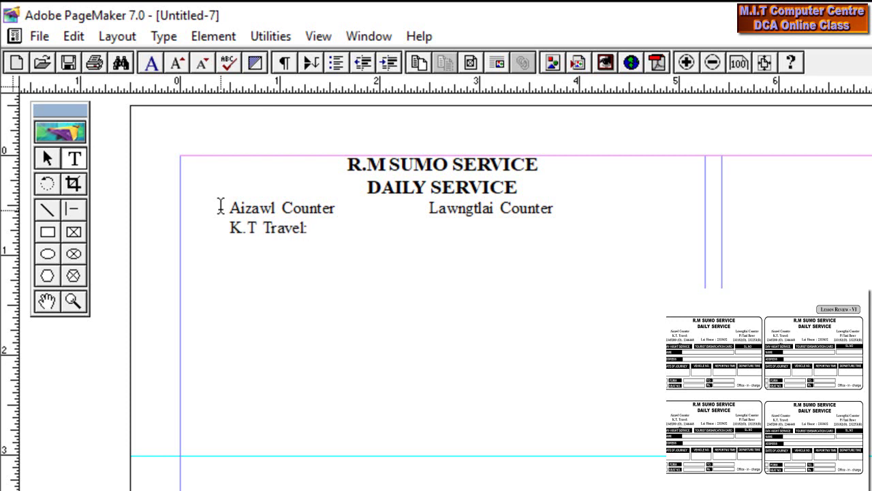
type("P tan")
key("BackSpace")
key("BackSpace")
key("BackSpace")
key("BackSpace")
type("i Tani")
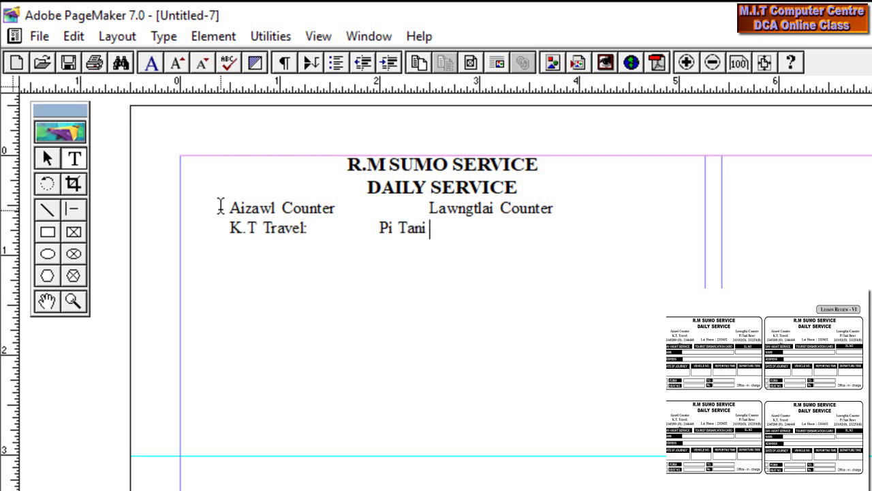
type(" Dawr")
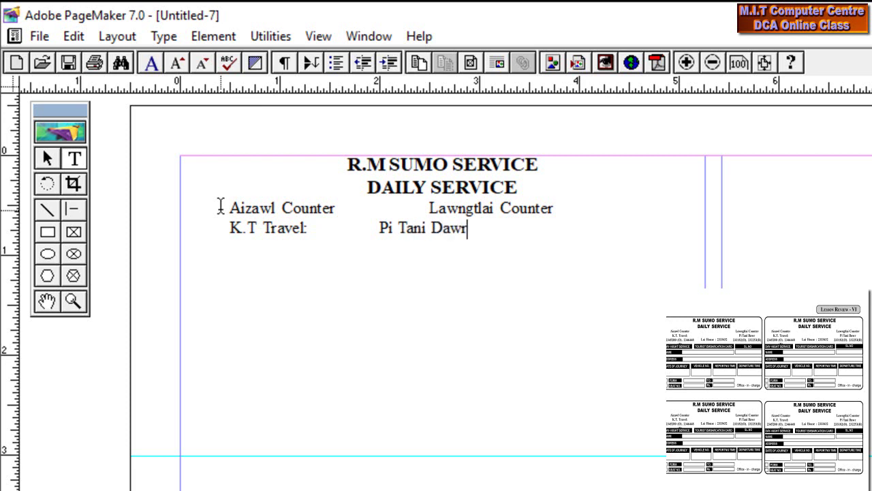
Start a third line with the Aizawl counter's two phone numbers, marking the first one "(O)"
key("Return")
type("2345280")
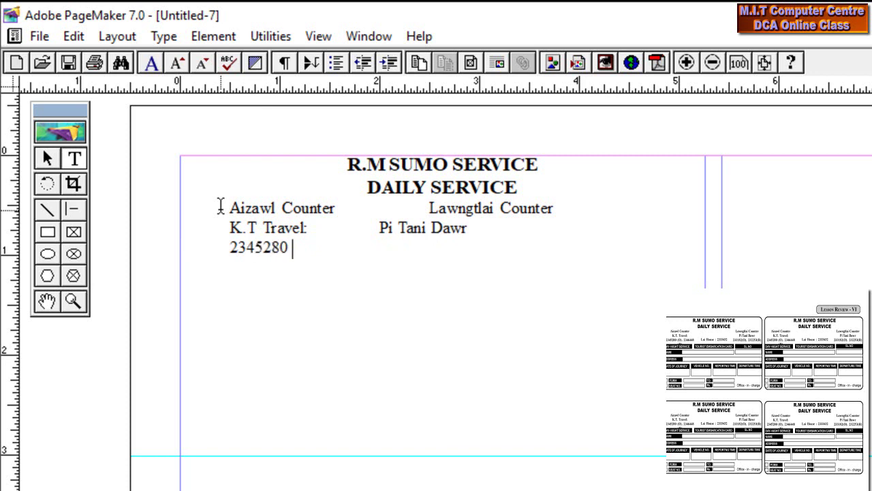
type(" (o)")
key("BackSpace")
key("BackSpace")
type("O) 23")
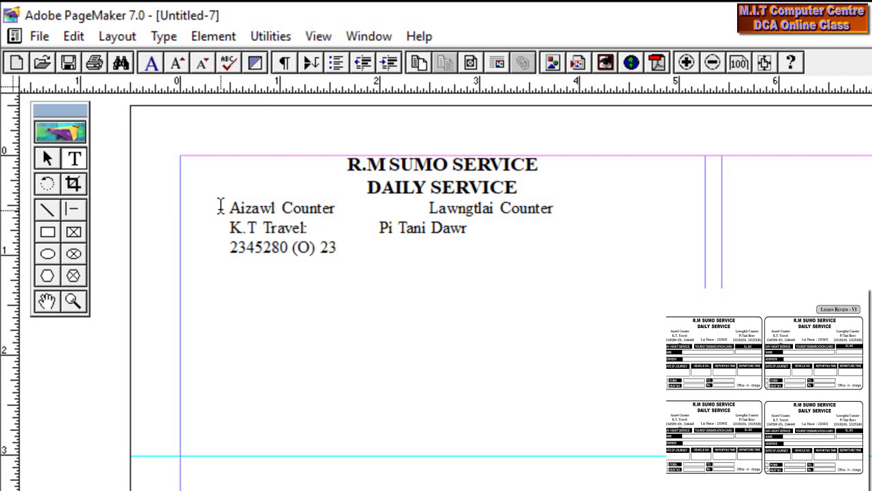
type("46448La")
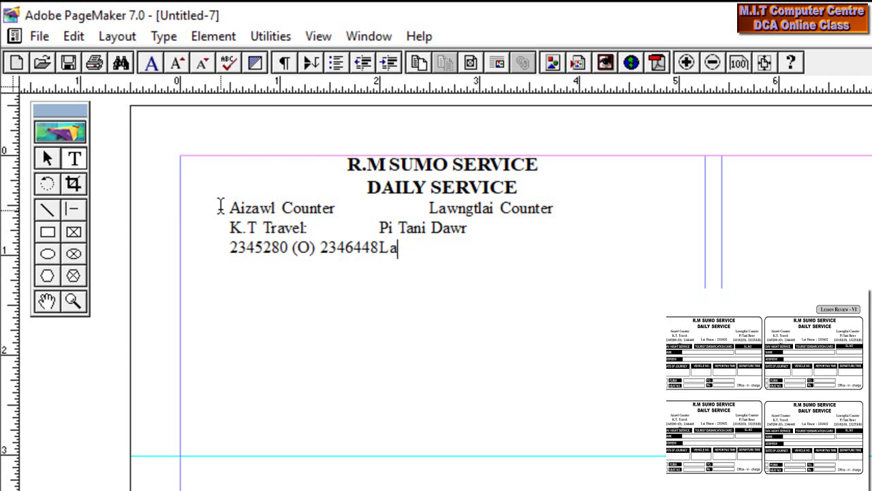
Complete the third line with "Lai House :" and its phone number, plus the Lawngtlai counter's numbers marked "(O)" and "(R)"
type("i House")
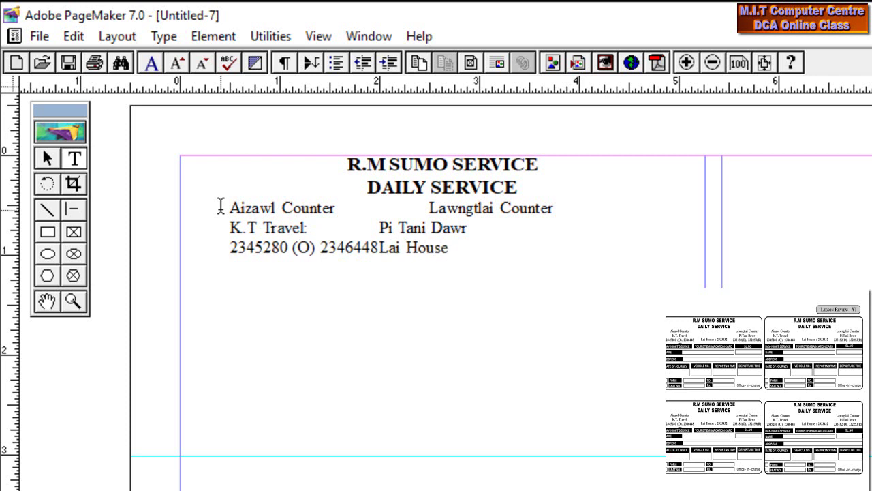
type(" : 2333")
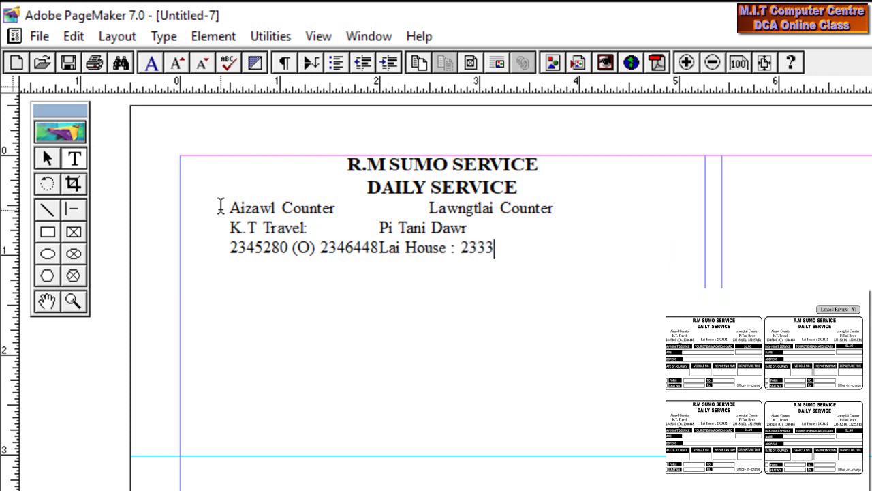
type("432  233")
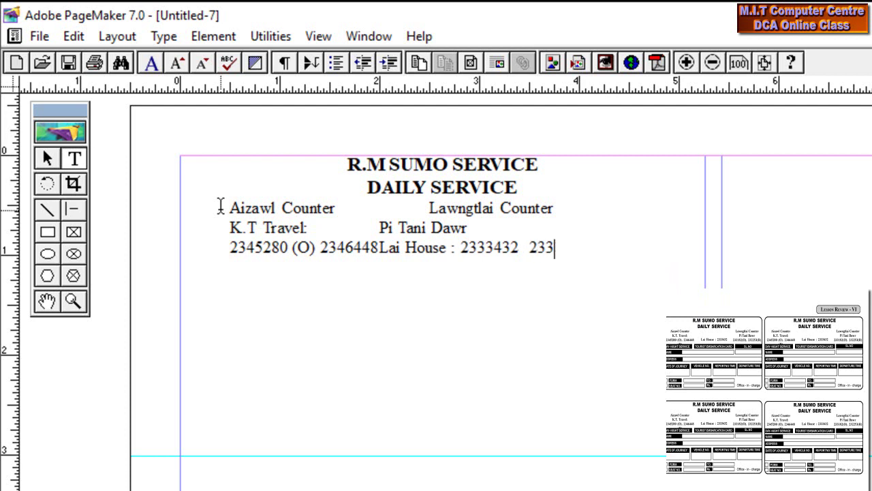
type("182 (O) ")
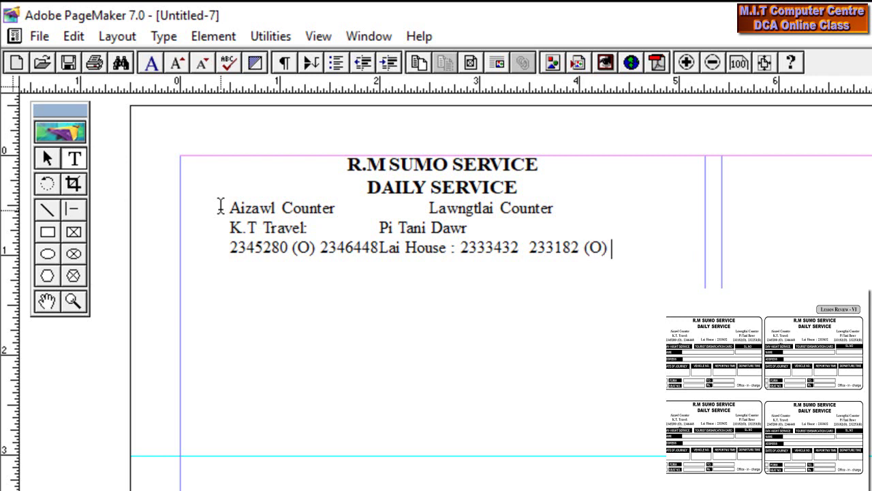
type("232")
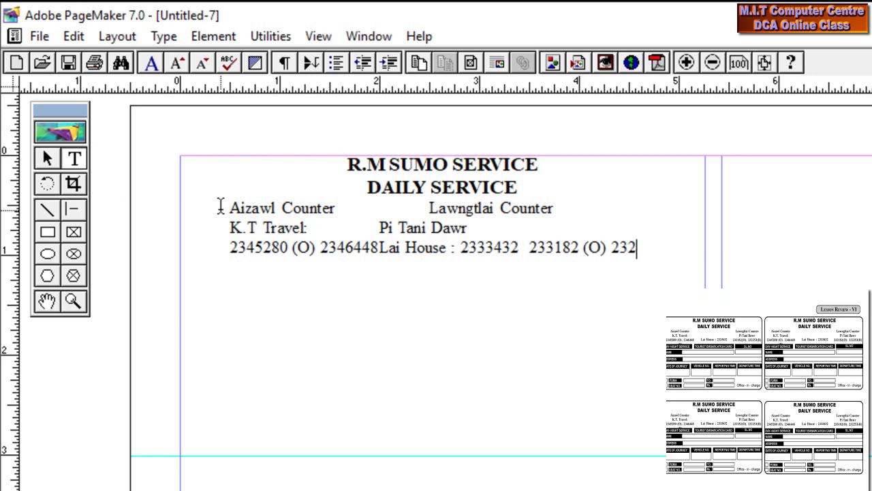
type("253 (R)")
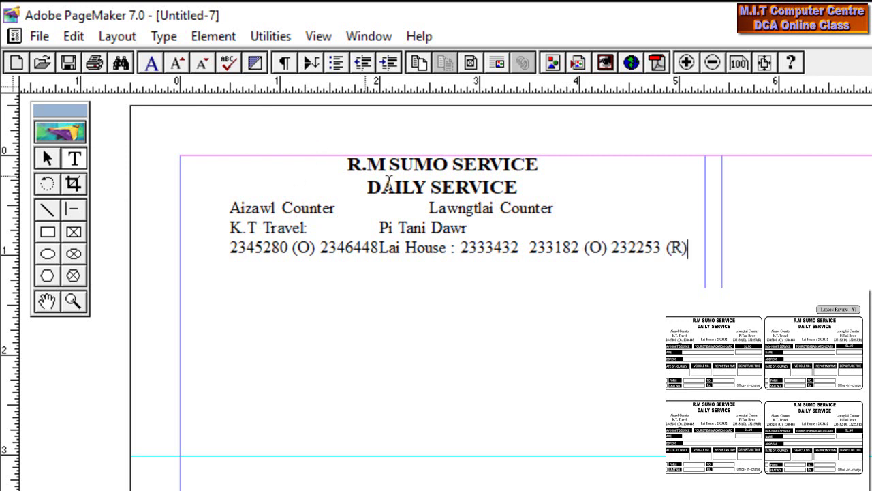
Set centered tab stops at about 0.75, 2.68 and 4.367 inches for the three lines of counter details
left_click_drag(695, 249, 113, 215)
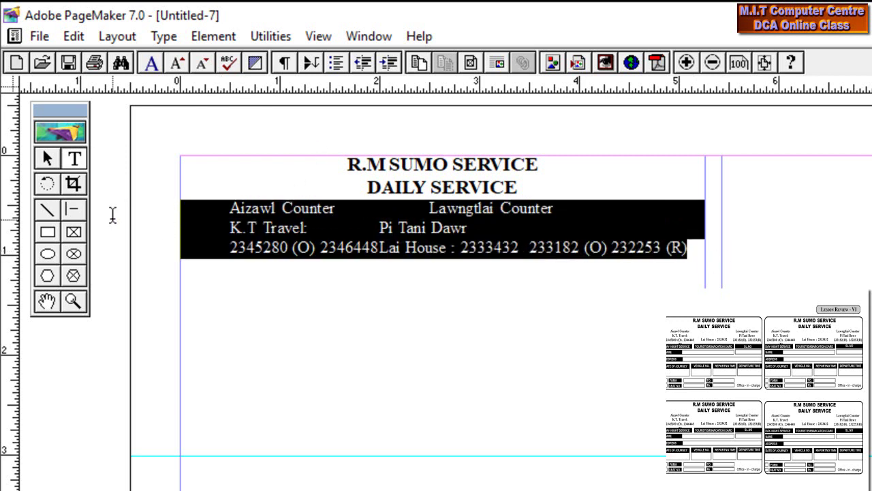
left_click(157, 37)
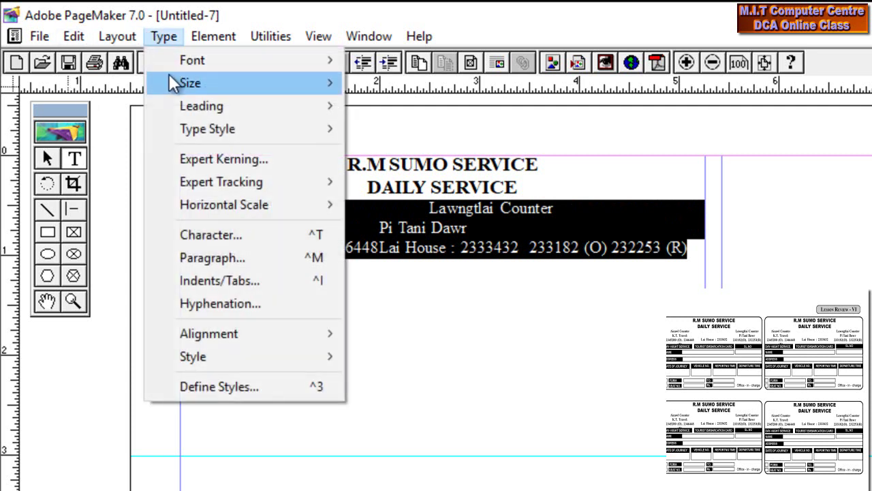
left_click(198, 279)
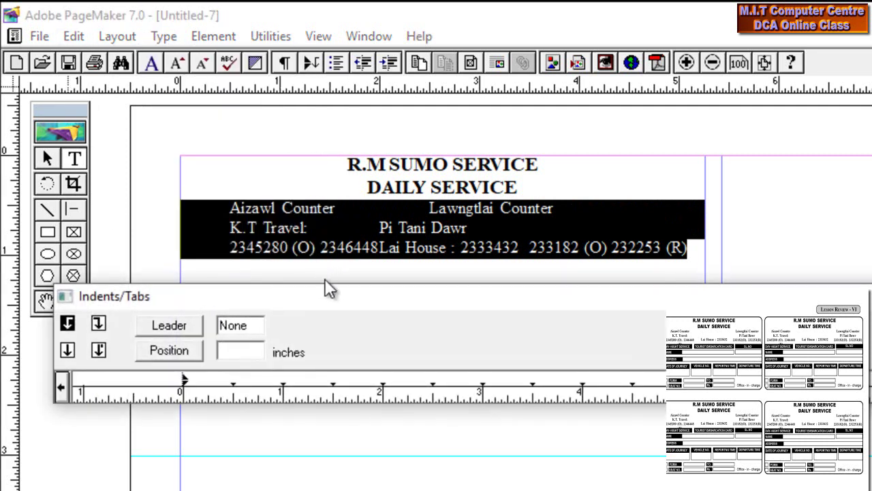
left_click_drag(325, 289, 322, 77)
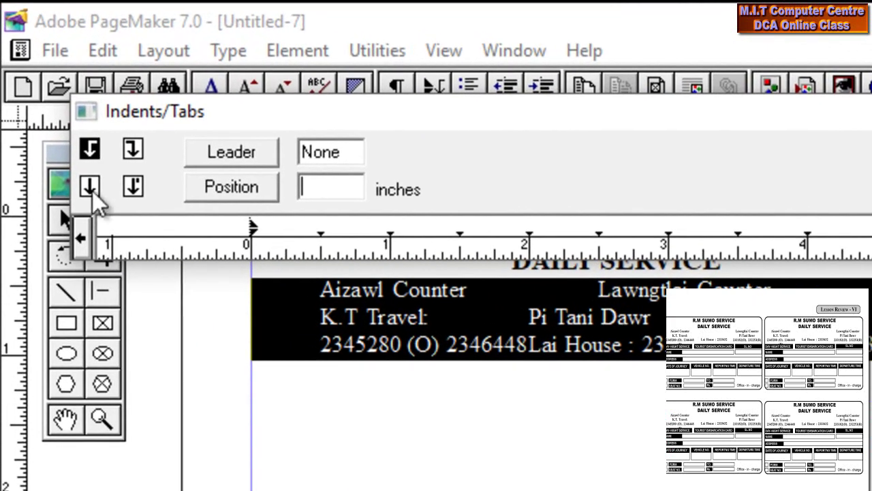
left_click(64, 133)
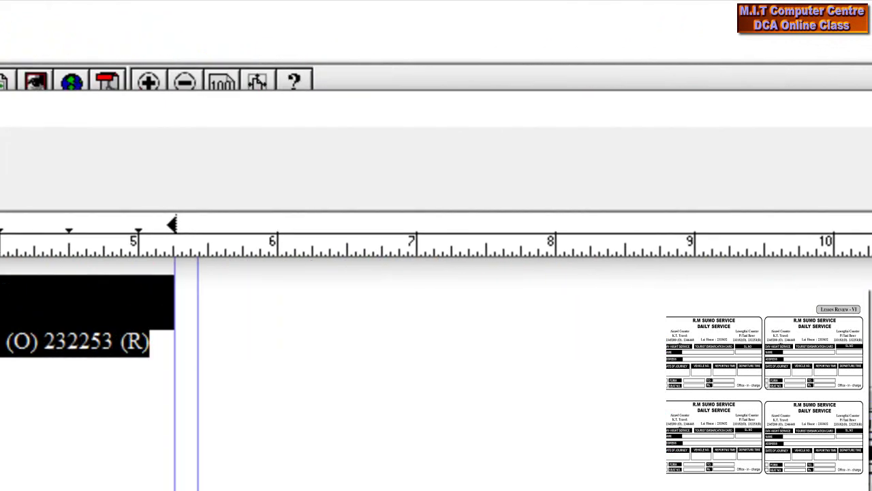
left_click(603, 178)
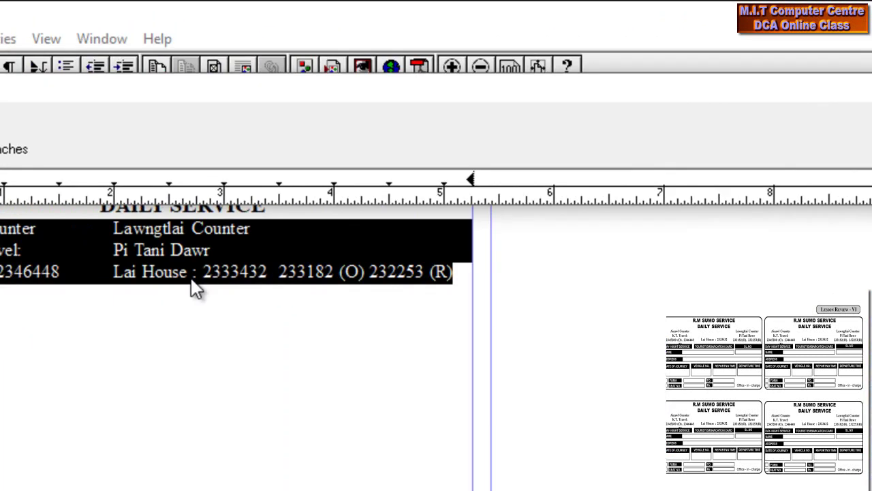
left_click(188, 178)
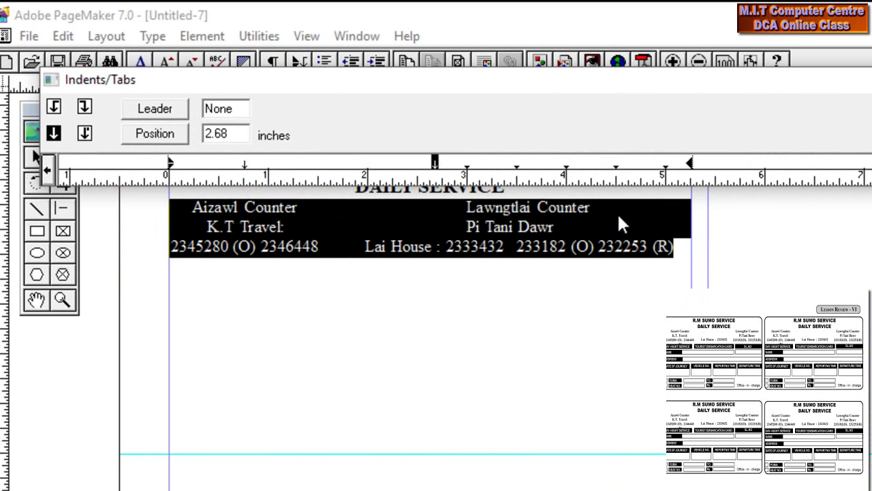
left_click(602, 167)
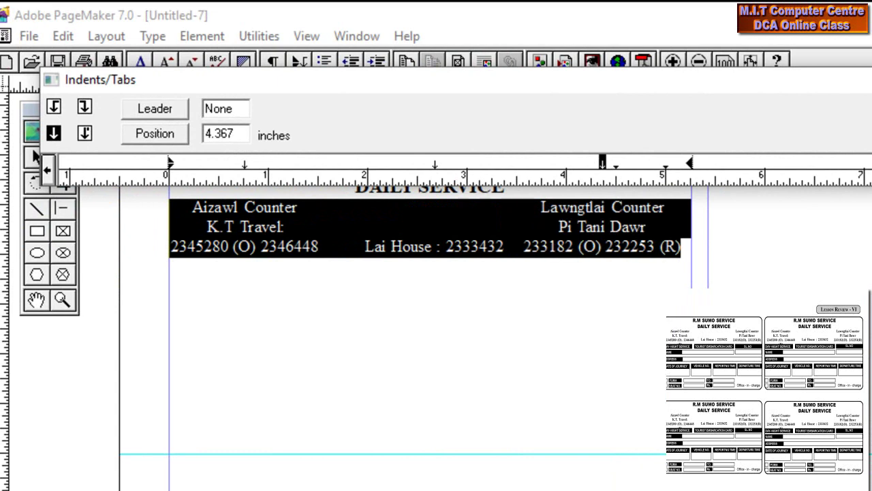
key("Return")
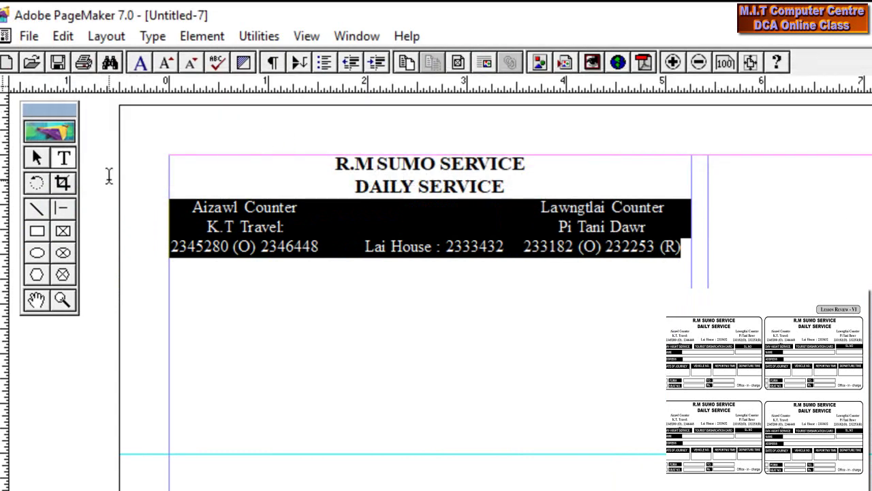
Draw a rectangle about 1.69 by 0.24 inches at the column's left edge under the phone numbers and fill it with Black
left_click(38, 232)
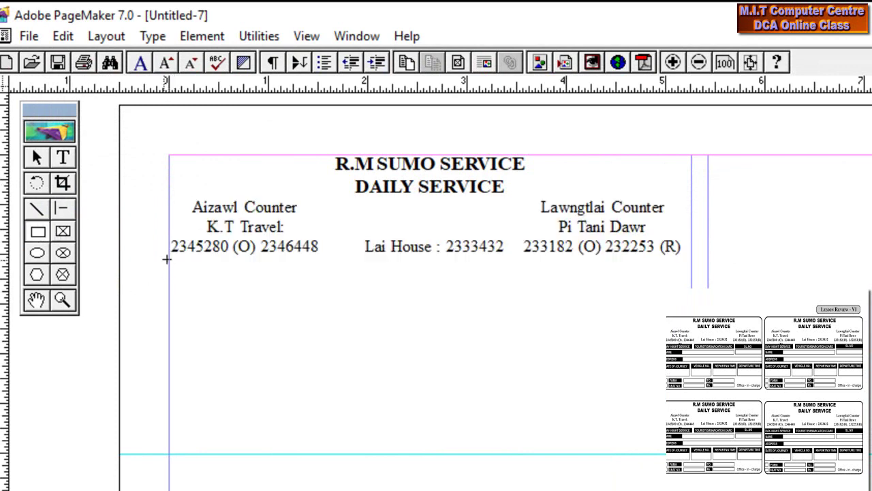
left_click_drag(169, 259, 335, 281)
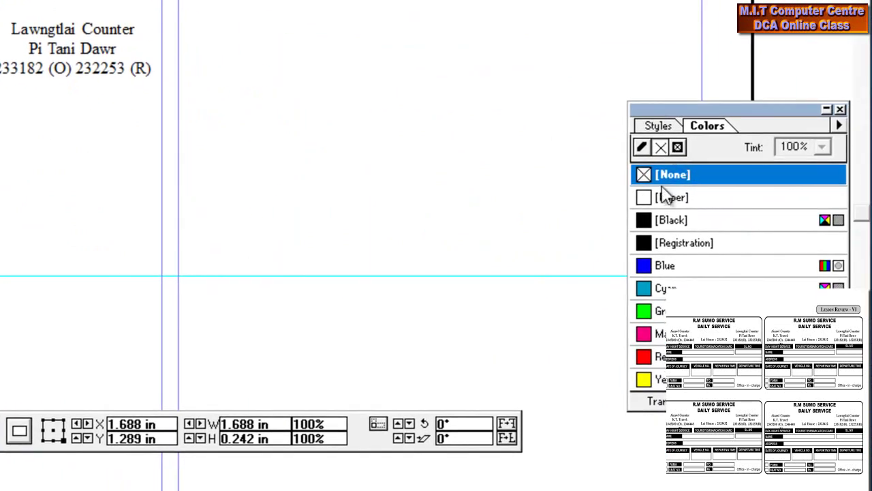
left_click(668, 220)
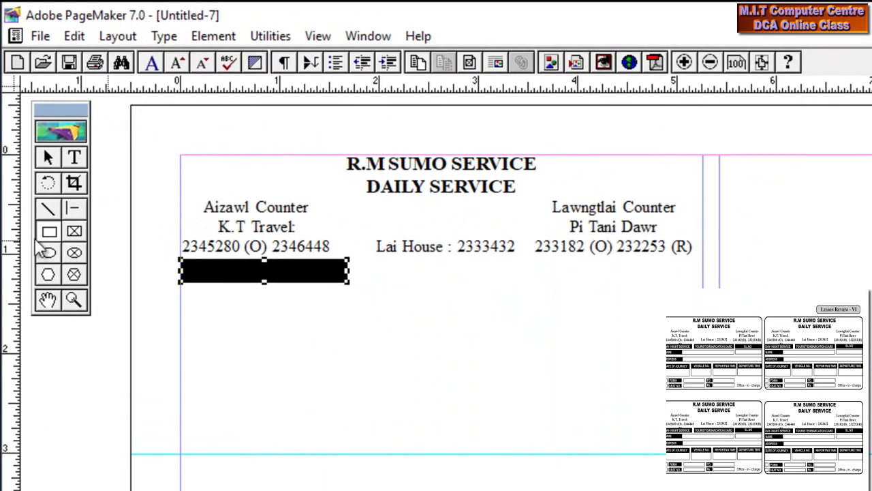
Enter "DAY- NIGHT SERVICE" in white over the black rectangle and tighten the text slightly to fit inside it
left_click(75, 158)
left_click_drag(346, 273, 182, 262)
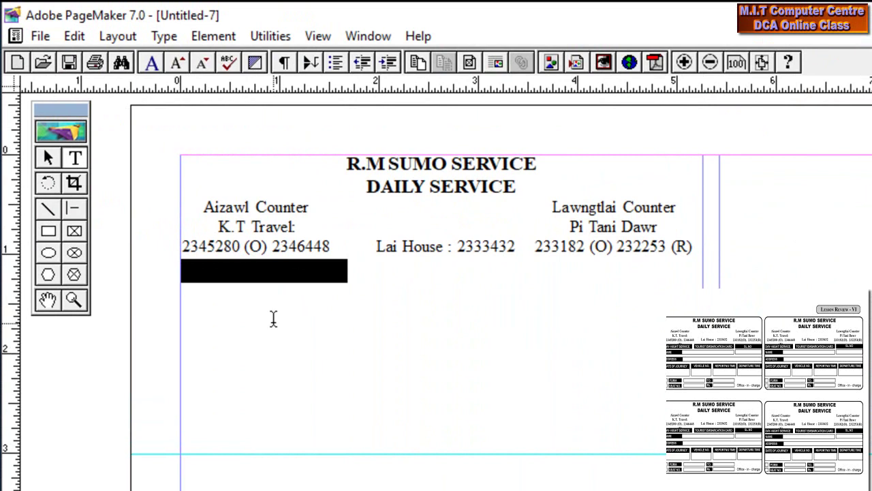
type("DAY- NI")
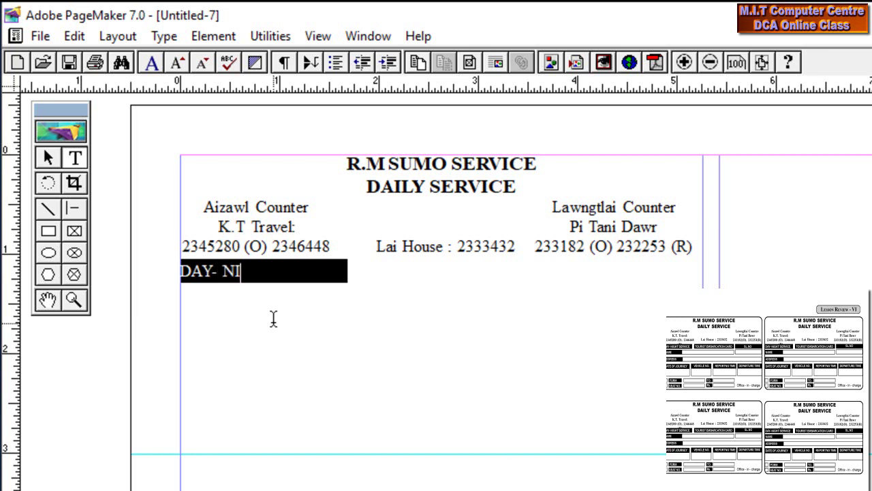
type("GHT ")
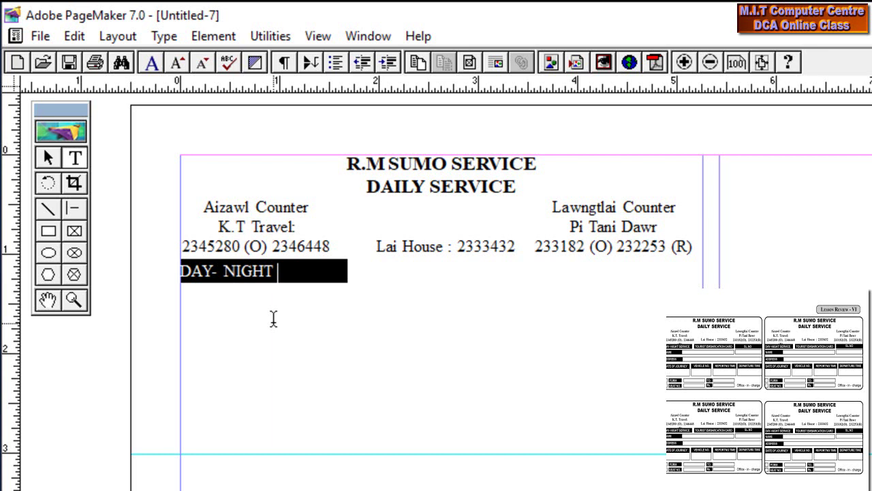
type("SERVICE")
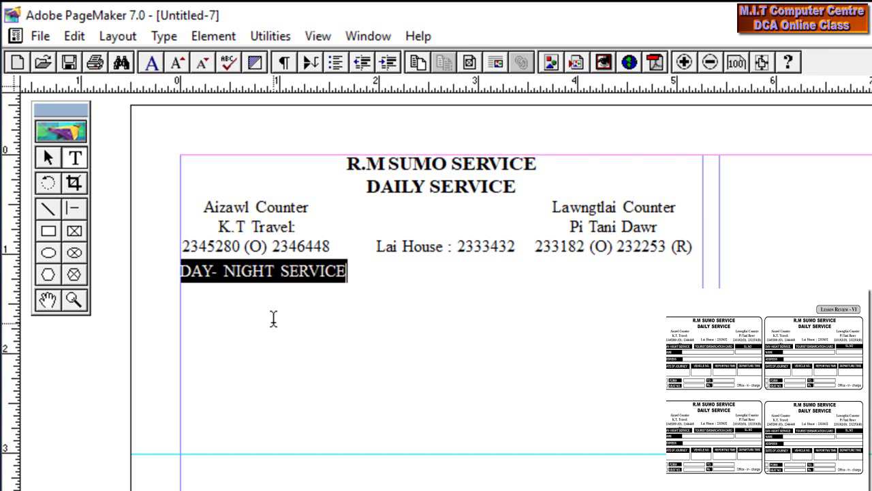
key("ctrl+a")
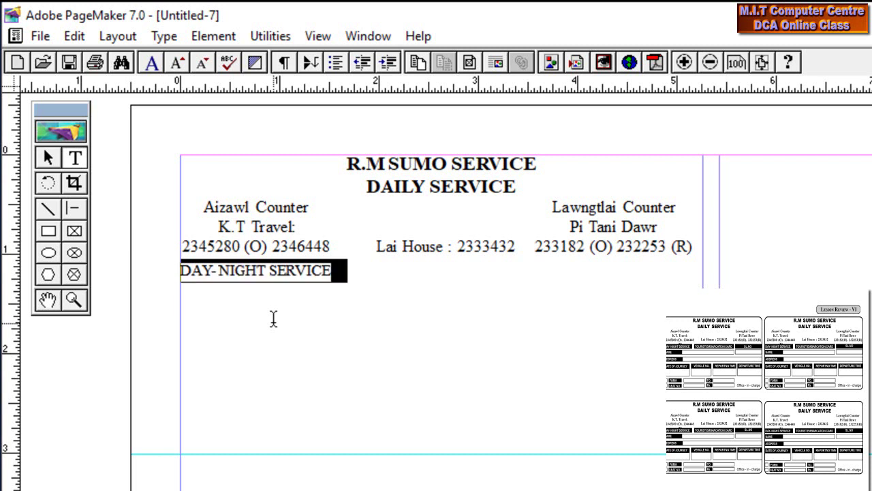
left_click(338, 306)
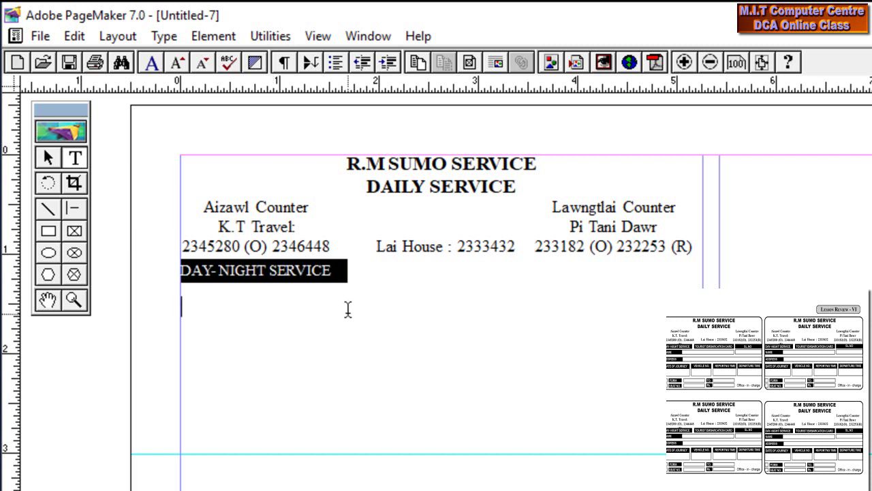
Copy the black bar, place the duplicate beside it under "Lai House", widen it to about 2 inches and align it with the first bar
left_click(47, 158)
left_click(347, 276)
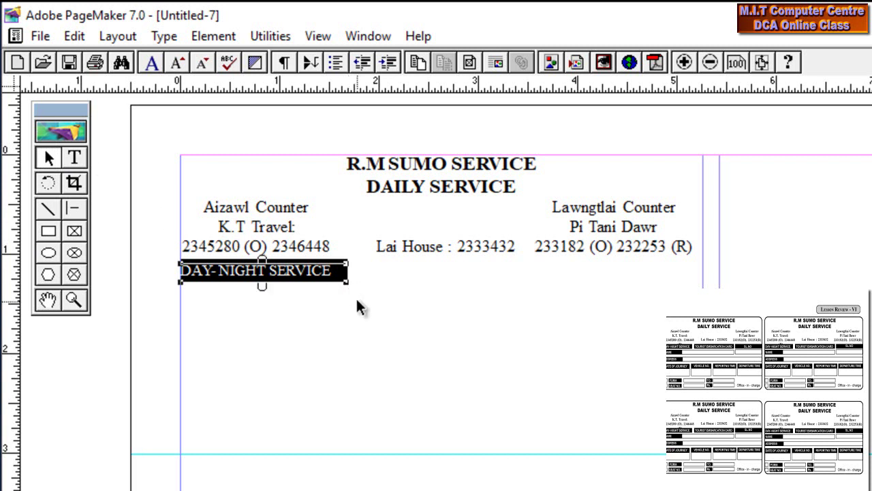
left_click(334, 264)
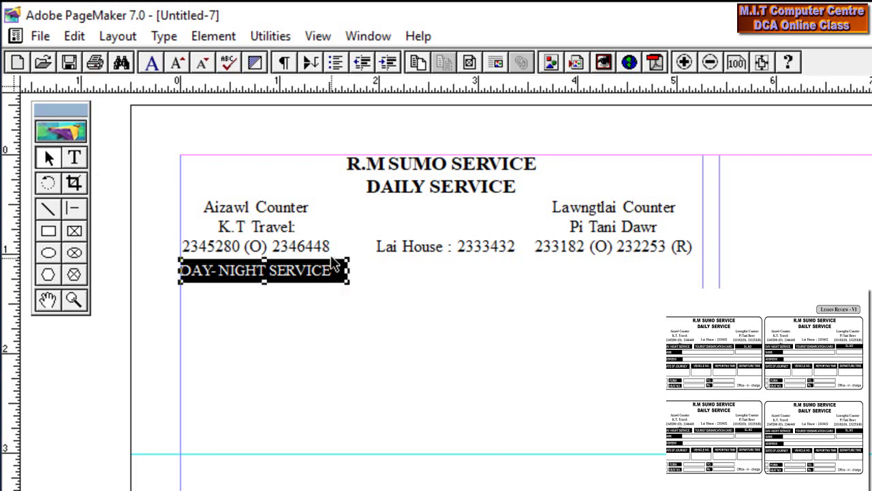
left_click_drag(337, 267, 508, 274)
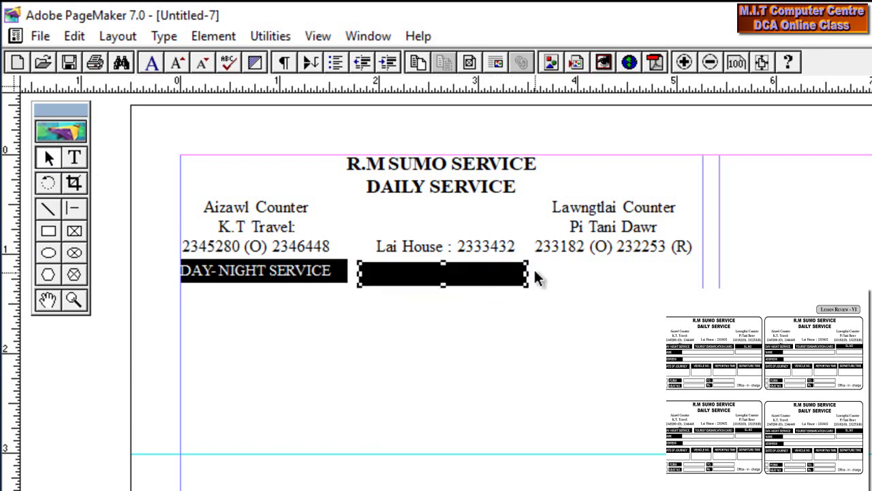
left_click_drag(527, 278, 562, 274)
left_click_drag(470, 276, 471, 271)
key("Left")
key("Left")
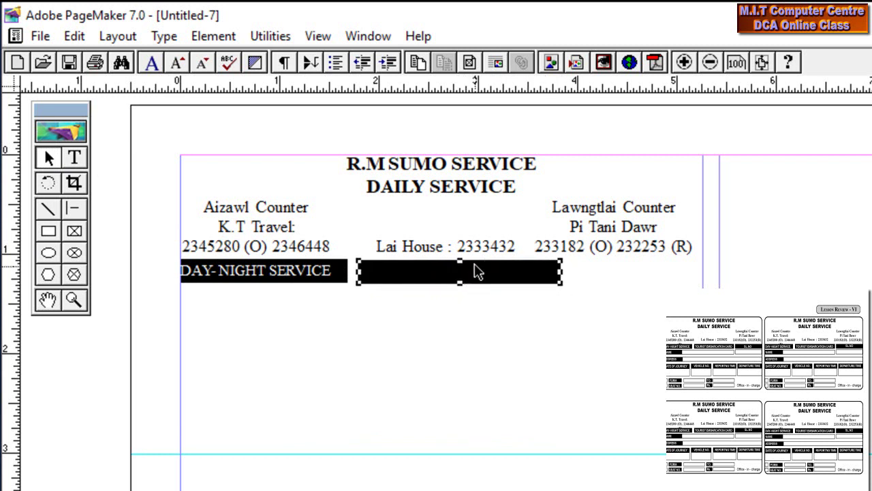
key("Up")
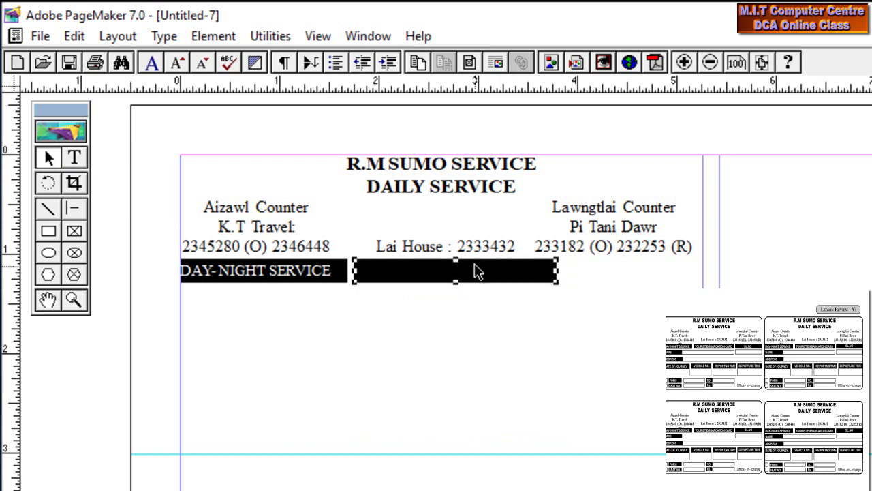
Enter "TOURIST EMBARCATION CARD" in white over the second black bar
left_click(83, 154)
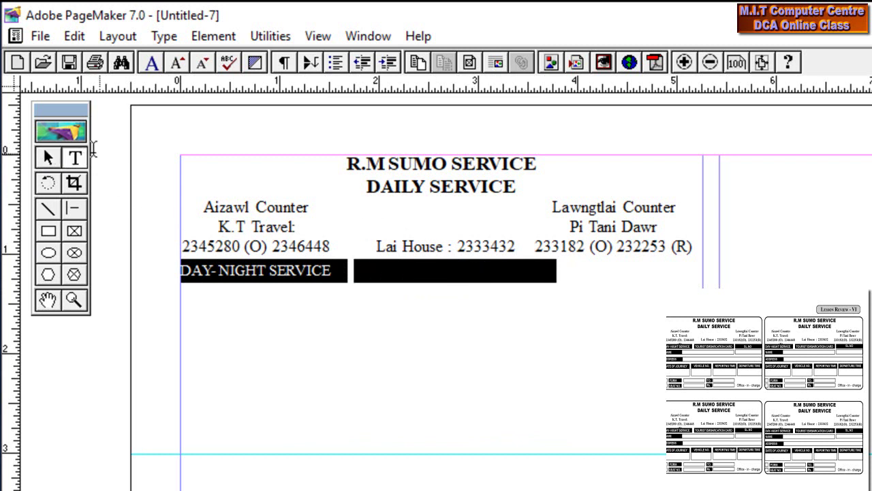
left_click_drag(553, 272, 360, 257)
key("BackSpace")
key("BackSpace")
key("BackSpace")
key("BackSpace")
key("BackSpace")
key("BackSpace")
key("BackSpace")
type("TOURIST")
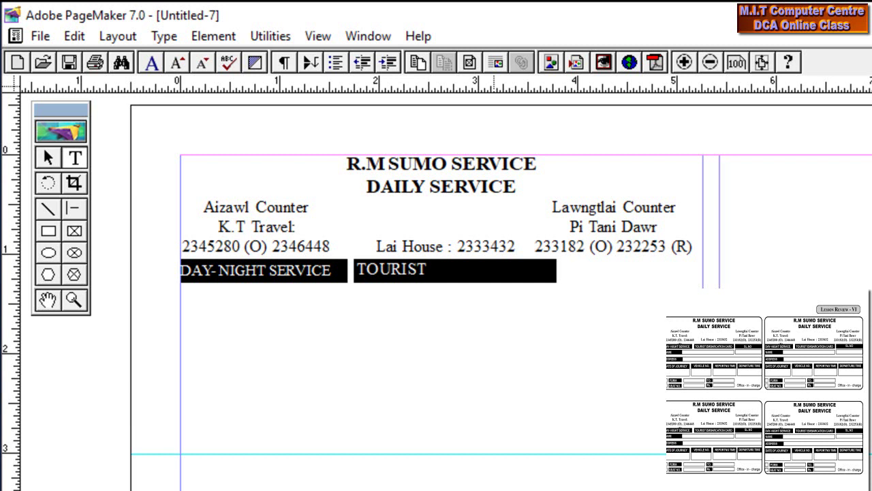
type("EM")
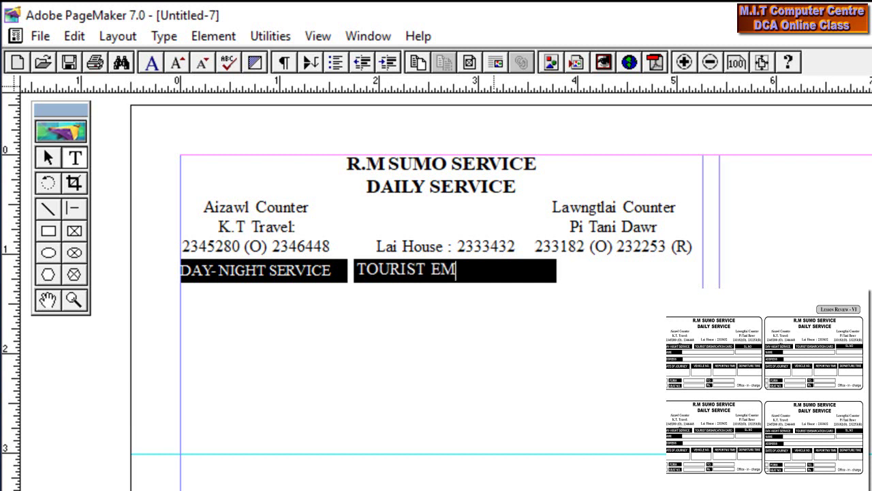
type("BARCATION")
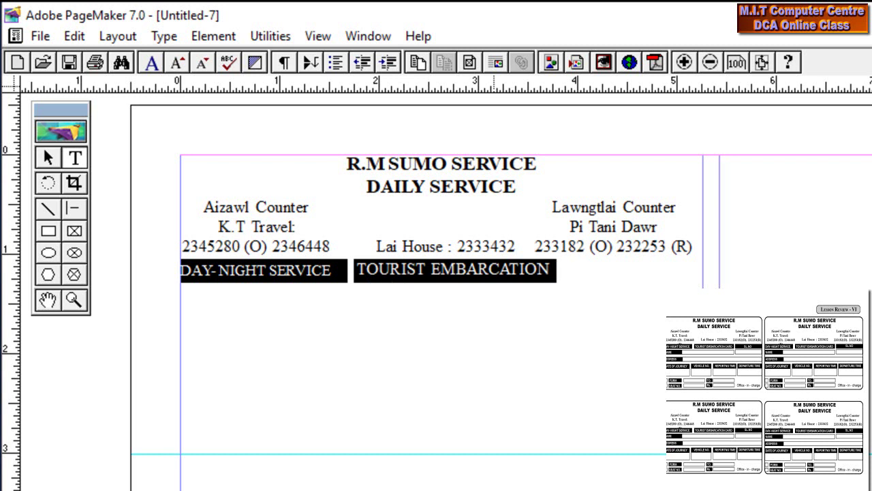
Reduce the text size of "TOURIST EMBARCATION CARD" until it fits on one line across the second bar
left_click_drag(403, 291, 357, 270)
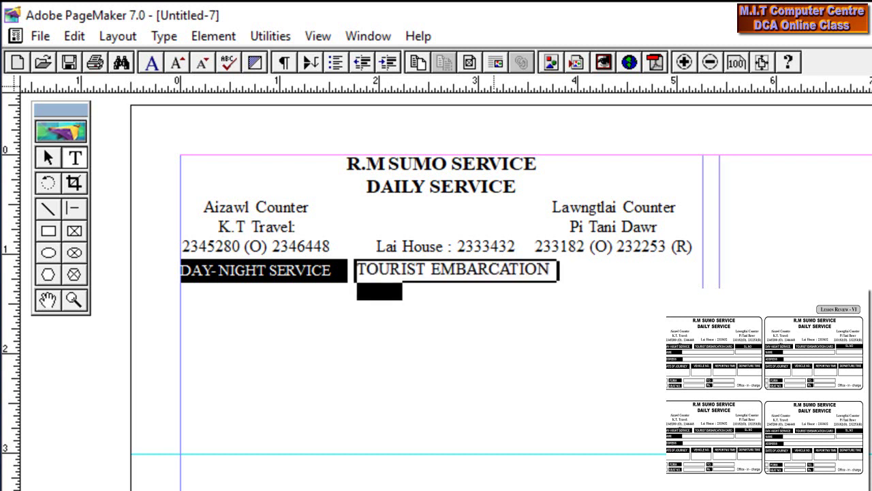
key("ctrl+shift+comma")
key("ctrl+shift+comma")
key("ctrl+shift+comma")
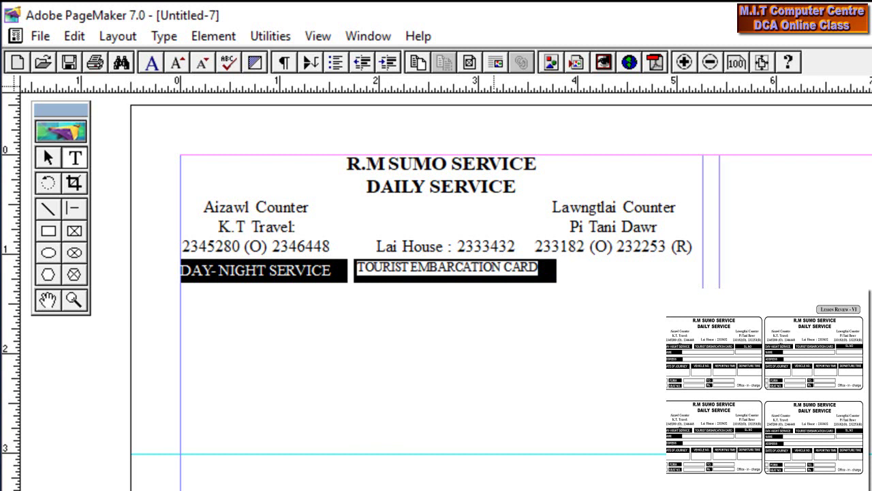
key("ctrl+shift+period")
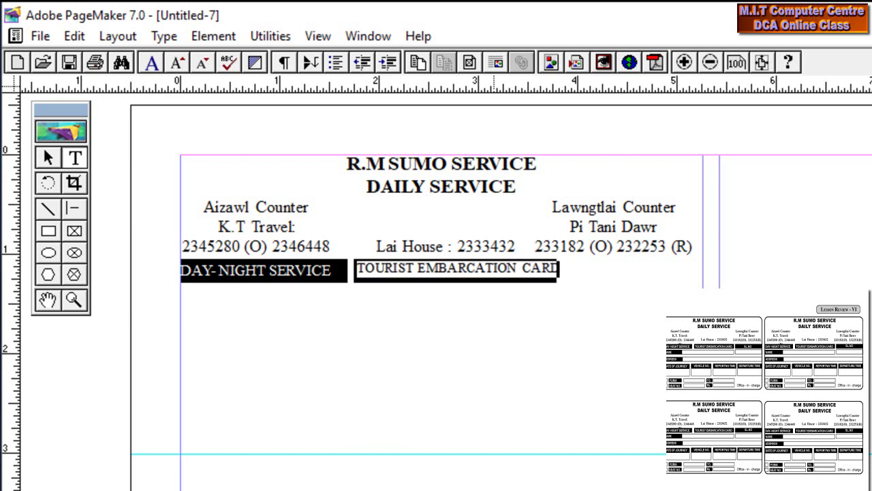
Make the "DAY- NIGHT SERVICE" text slightly smaller and shorten its black bar to about 1.56 inches
left_click(48, 158)
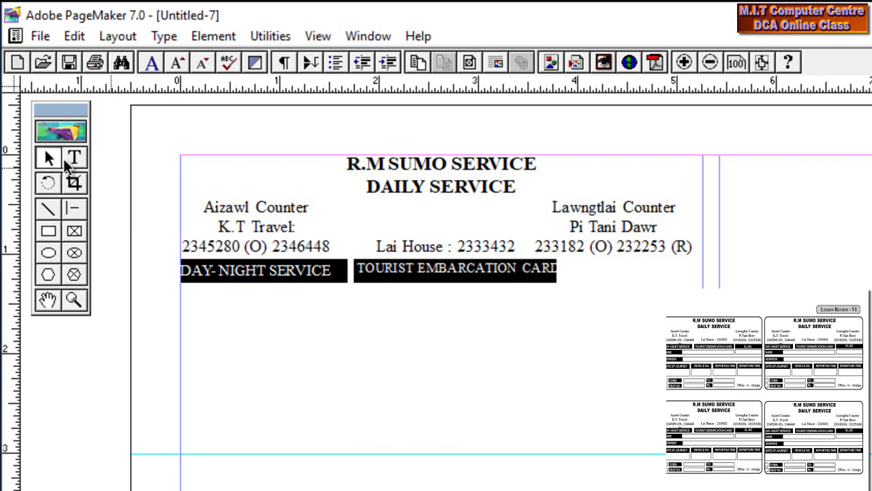
left_click(319, 274)
left_click(75, 158)
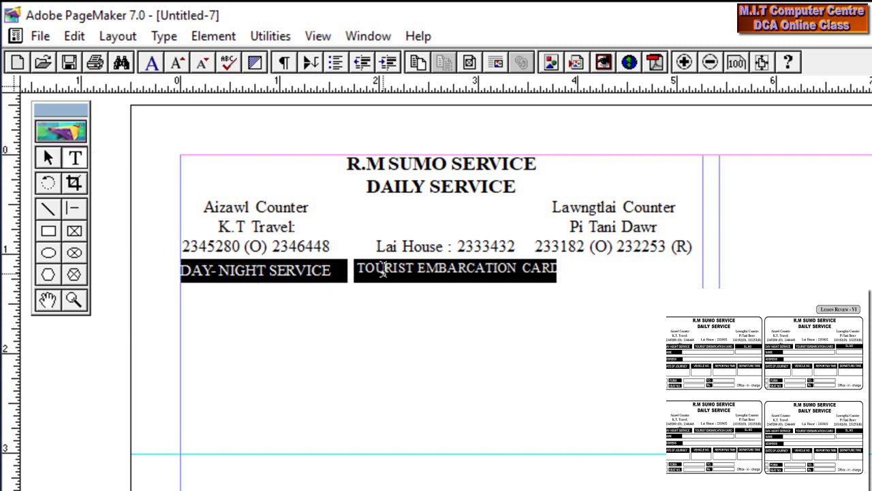
left_click_drag(334, 272, 176, 267)
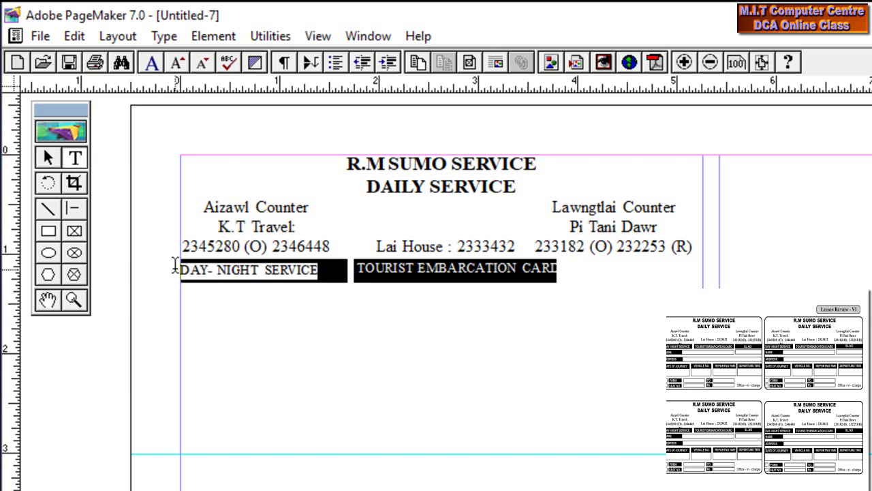
left_click(49, 158)
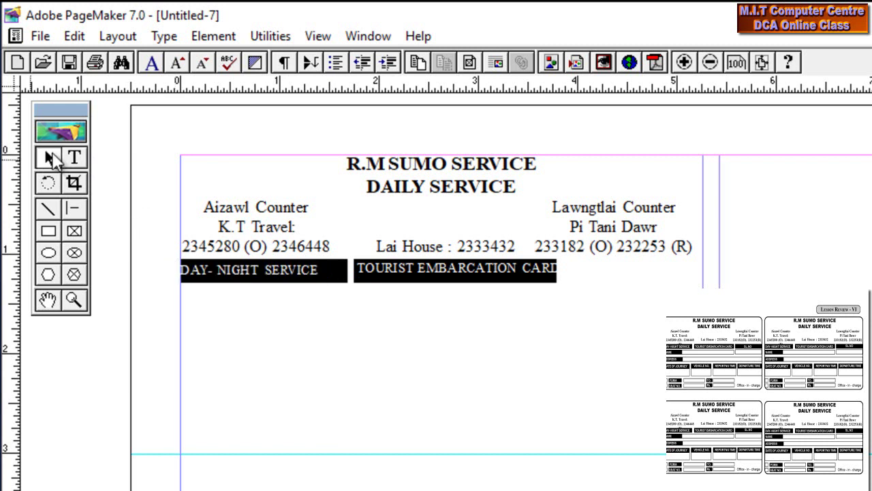
left_click(336, 273)
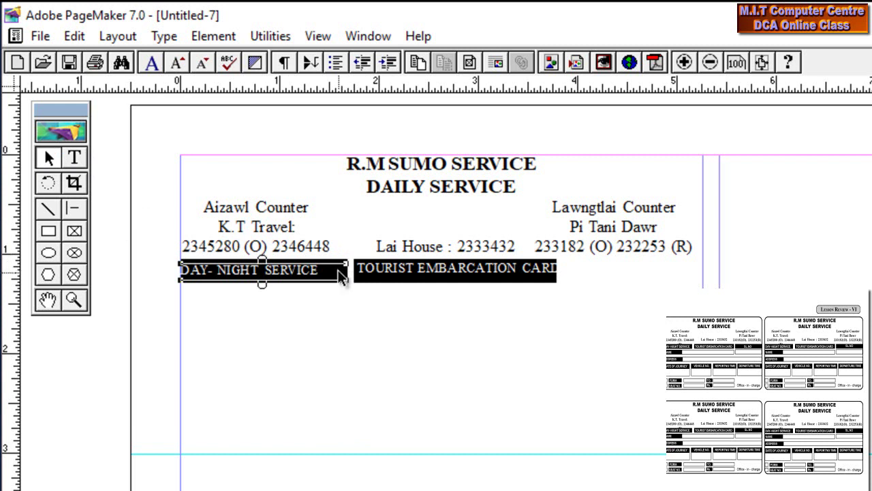
mouse_move(347, 266)
left_mouse_down()
mouse_move(347, 275)
mouse_move(337, 269)
left_mouse_up()
Shift the "TOURIST EMBARCATION CARD" text slightly to the left within its black bar
left_click(362, 273)
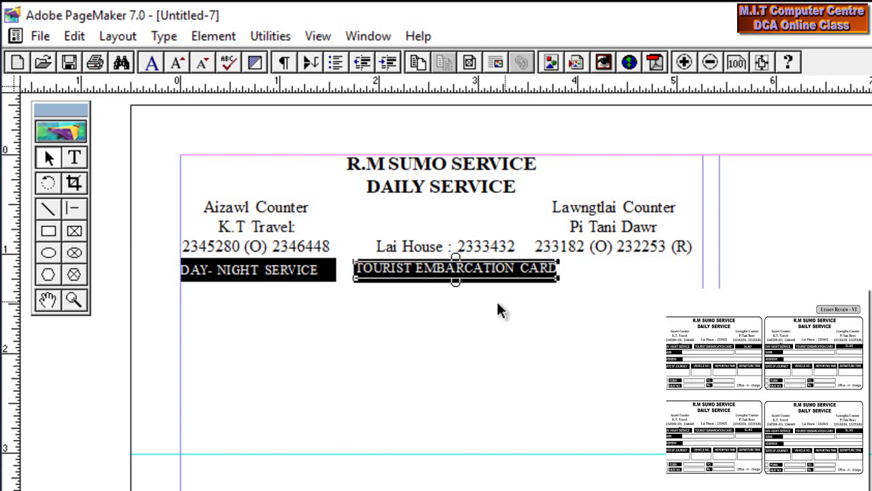
left_click(595, 293)
left_click(75, 159)
Copy the "DAY- NIGHT SERVICE" bar to the column's right edge and narrow the duplicate to about 1.4 inches beside the second bar
left_click(47, 158)
left_click(330, 264)
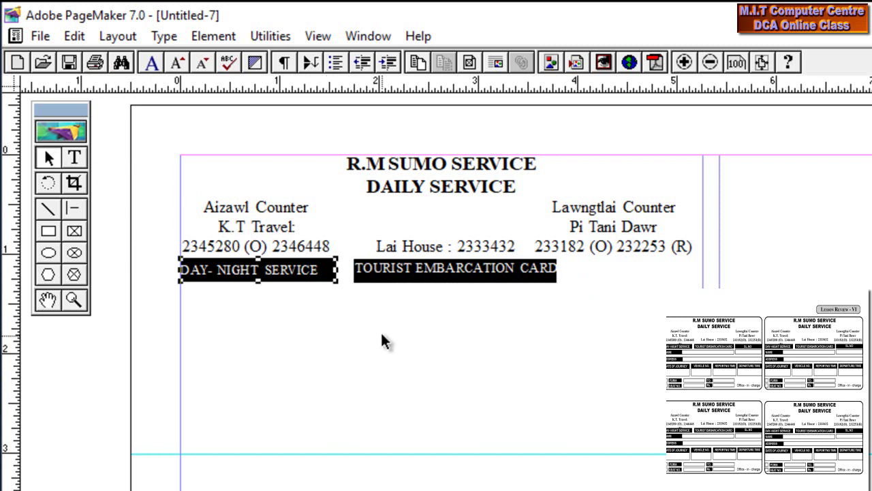
key("ctrl+c")
key("ctrl+v")
left_click_drag(315, 281, 671, 277)
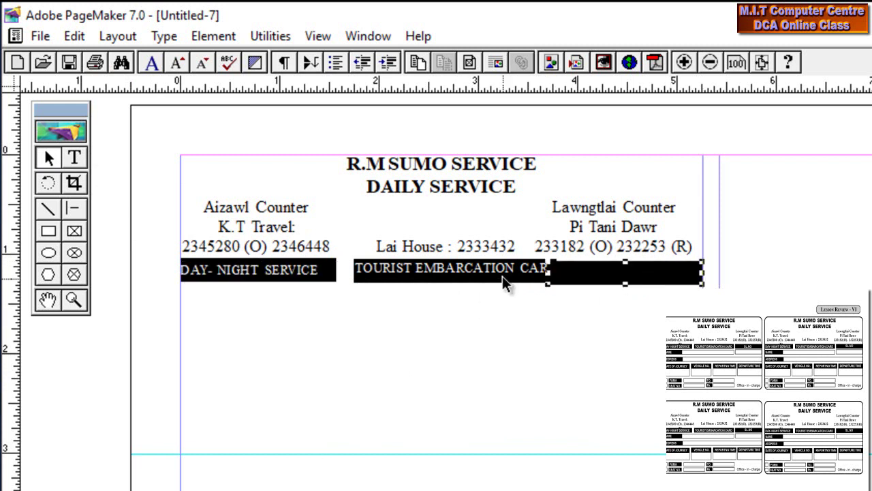
left_click_drag(549, 272, 561, 273)
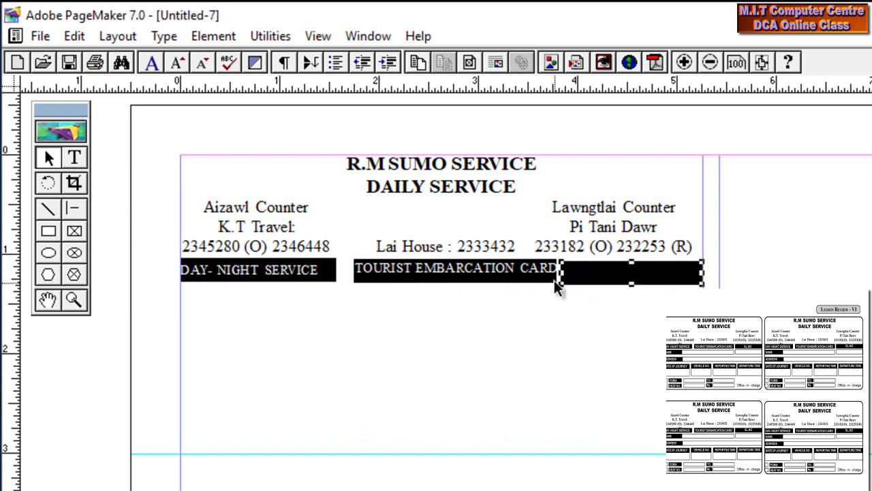
Enter "SL.NO" in white over the third black bar and center it
left_click(75, 157)
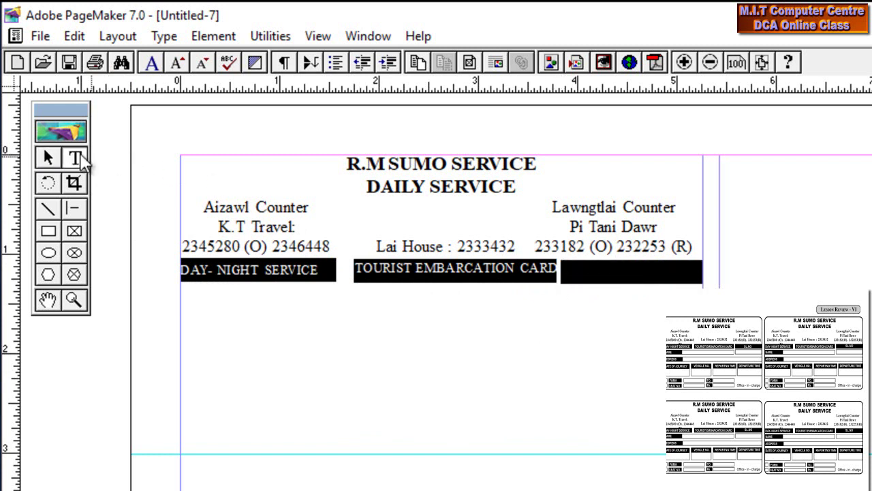
left_click_drag(700, 278, 563, 250)
type("SL.NO")
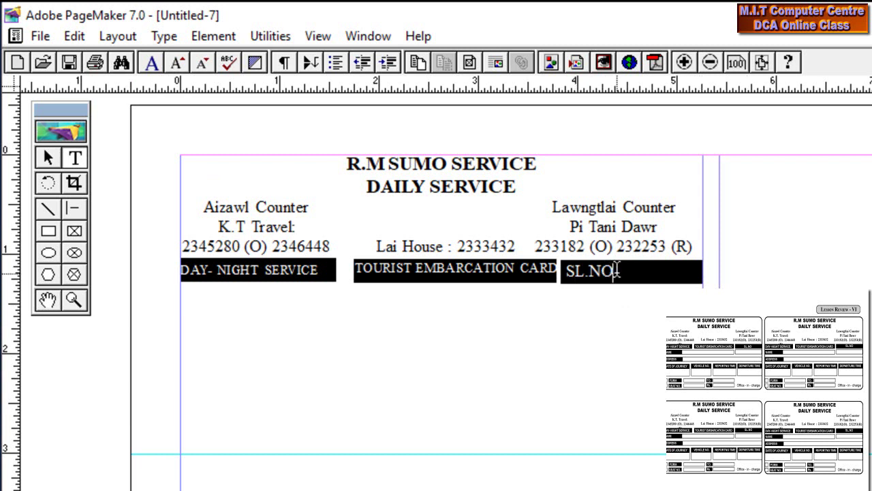
left_click_drag(616, 272, 559, 257)
key("ctrl+shift+c")
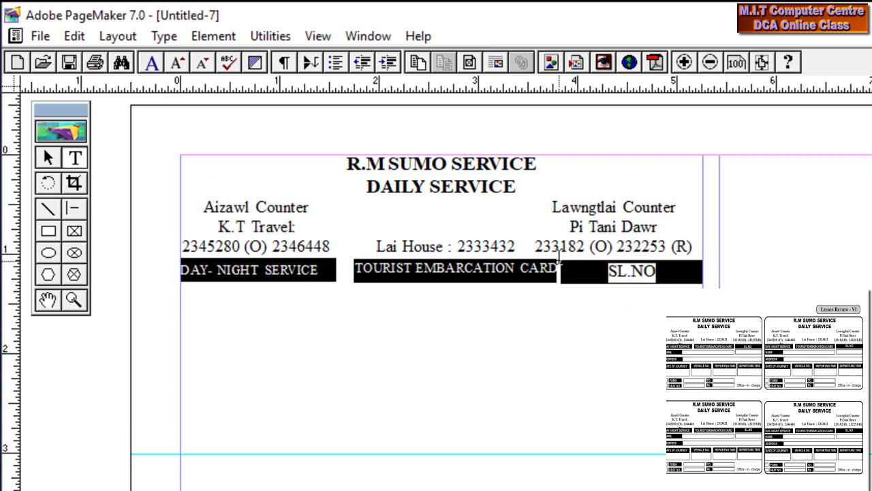
left_click(613, 338)
Nudge the "DAY- NIGHT SERVICE" bar and the "TOURIST EMBARCATION CARD" bar and text slightly down to line up with the "SL.NO" bar
left_click(46, 157)
left_click(337, 276)
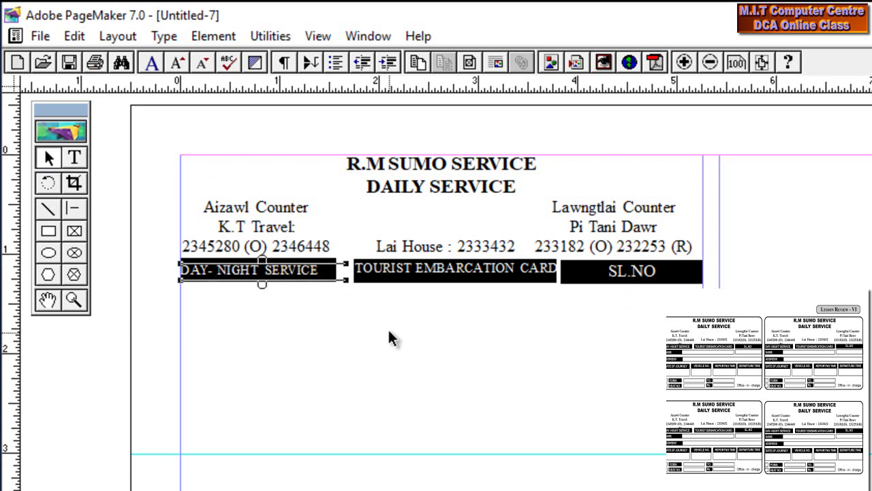
left_click(334, 271, "ctrl")
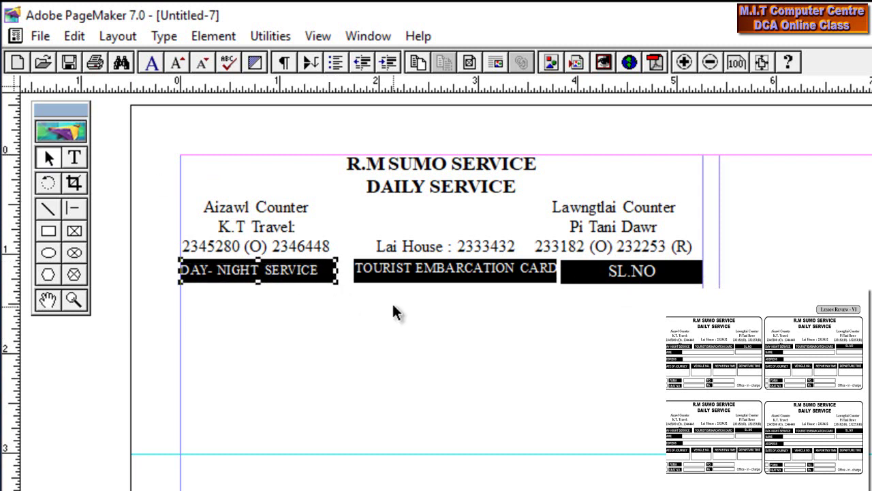
left_click(490, 278, "ctrl")
left_click(490, 277)
left_click_drag(490, 277, 491, 278)
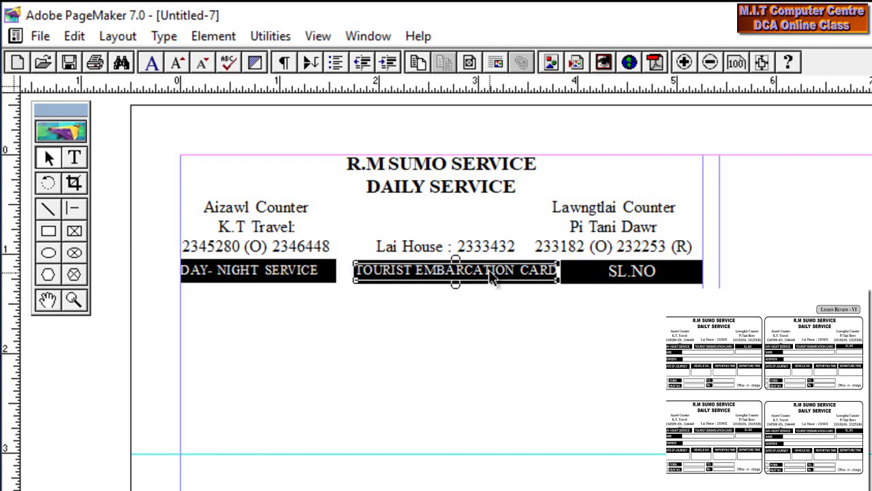
left_click(384, 316)
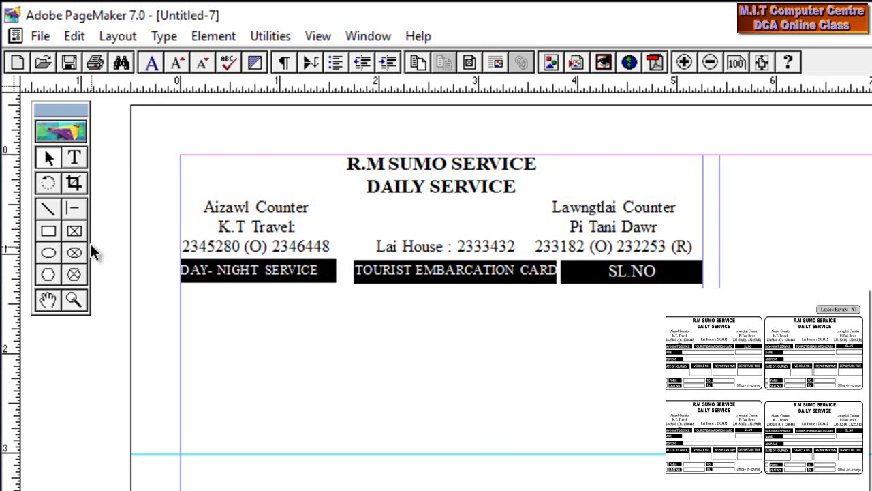
Place a copy of the black bar below "DAY- NIGHT SERVICE" at the column's left edge and narrow it to about 1 inch
left_click(211, 280)
left_click_drag(211, 278, 228, 308)
left_click_drag(337, 305, 283, 303)
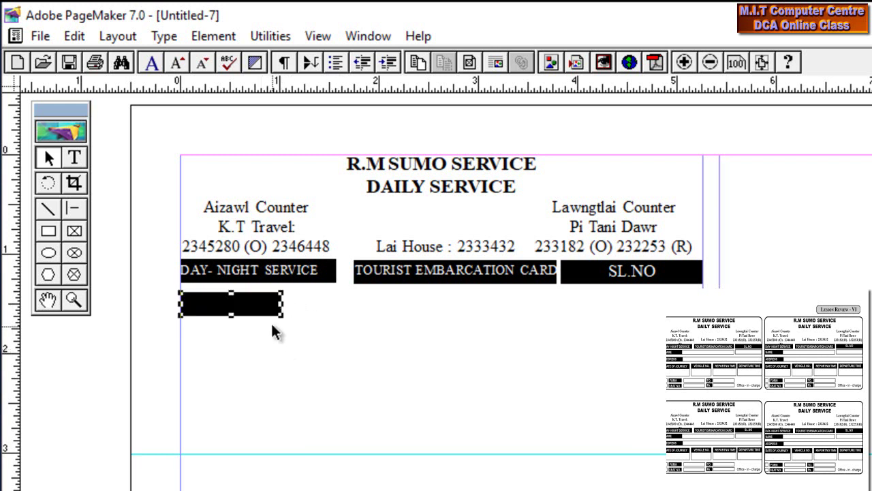
Add another bar about 2.77 inches wide, extending from the new black bar to the end of the "TOURIST EMBARCATION CARD" bar, and set its fill to None
key("ctrl+v")
mouse_move(271, 308)
left_mouse_down()
mouse_move(359, 299)
mouse_move(485, 318)
mouse_move(570, 311)
mouse_move(559, 311)
left_mouse_up()
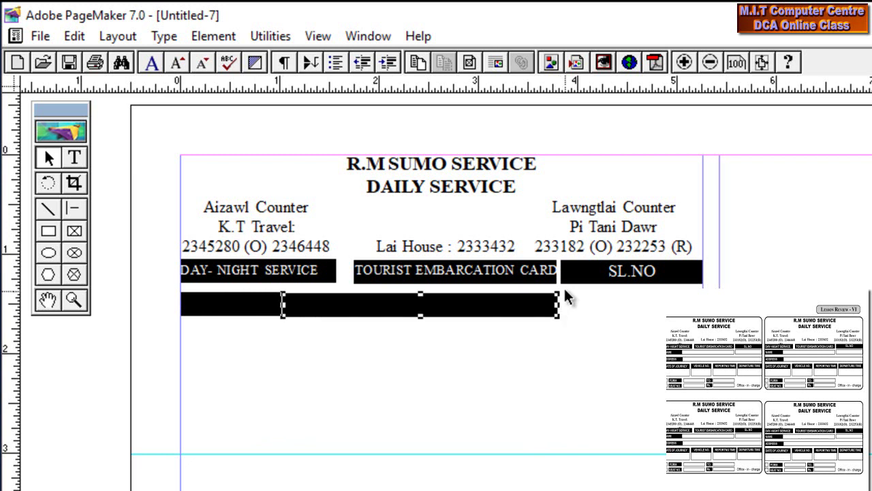
key("Up")
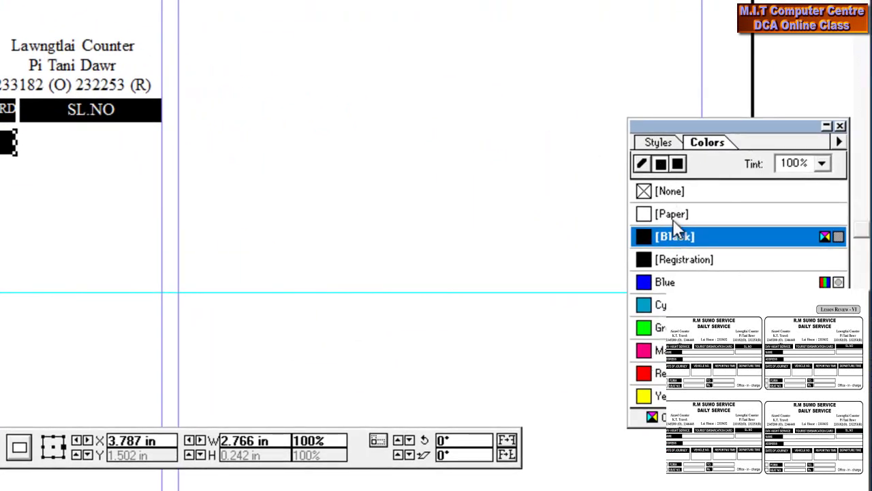
left_click(675, 192)
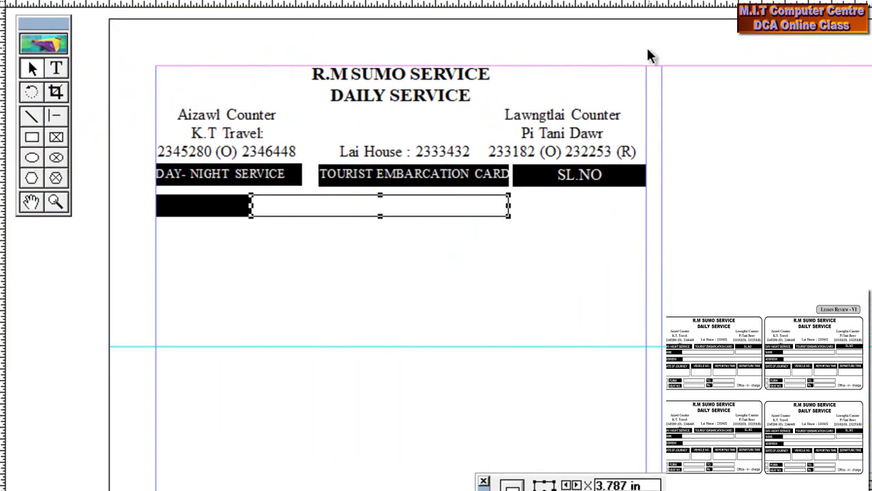
Enter "NAME" in white over the short black bar in the second row and reduce its text size slightly
left_click(57, 68)
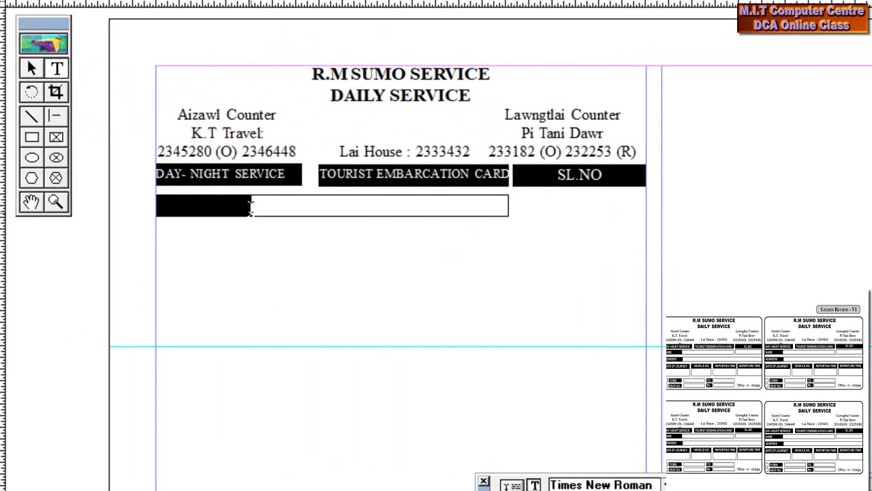
left_click_drag(245, 208, 154, 194)
type("NAME")
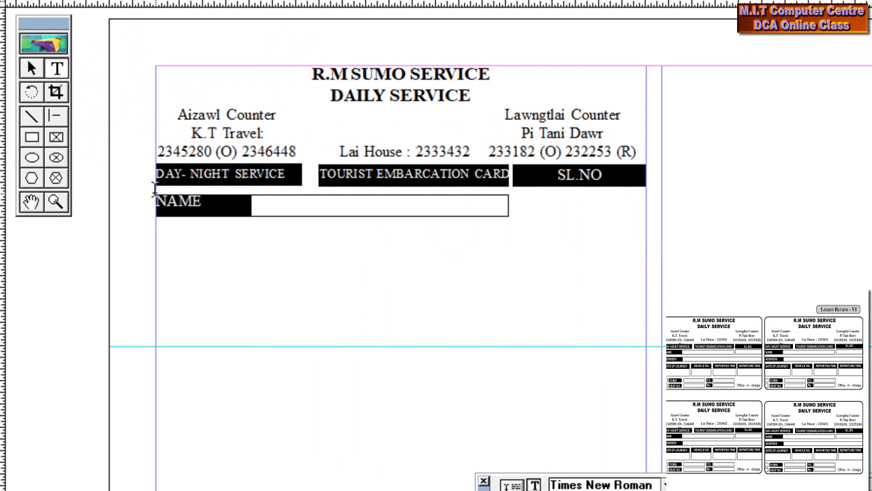
key("ctrl+a")
key("ctrl+shift+comma")
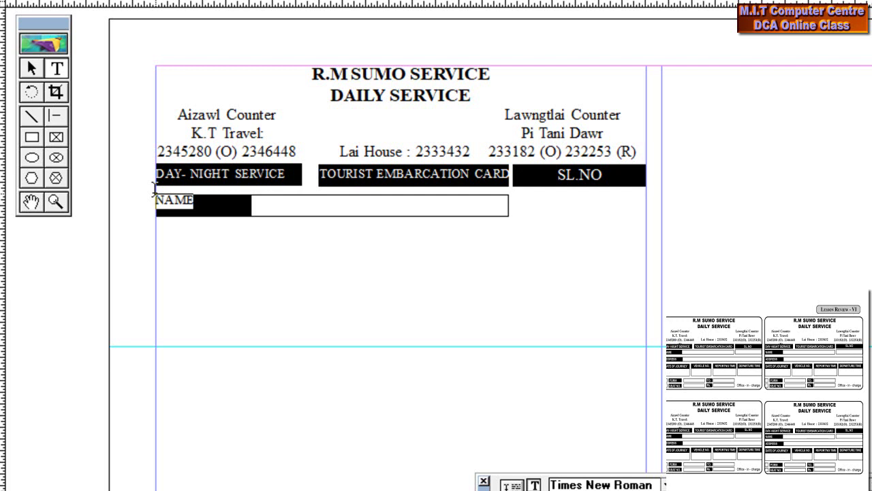
Nudge the "NAME" text slightly down to centre it vertically on its black bar
left_click(31, 68)
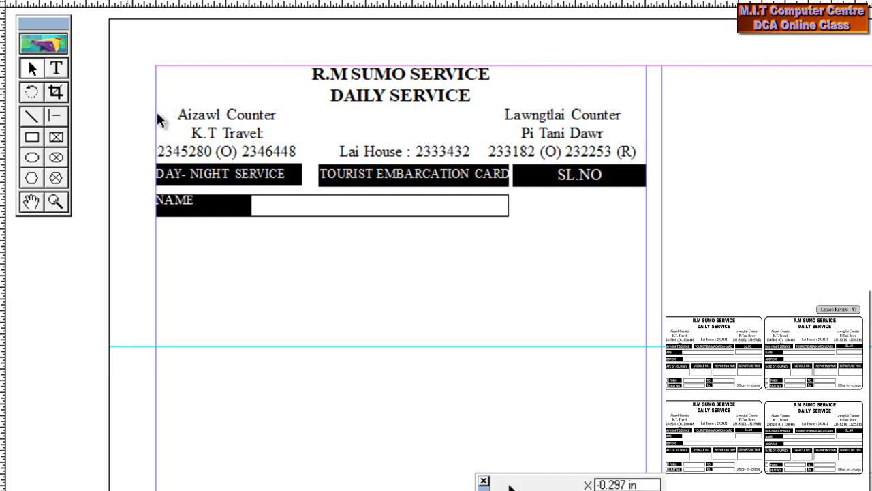
left_click(187, 206)
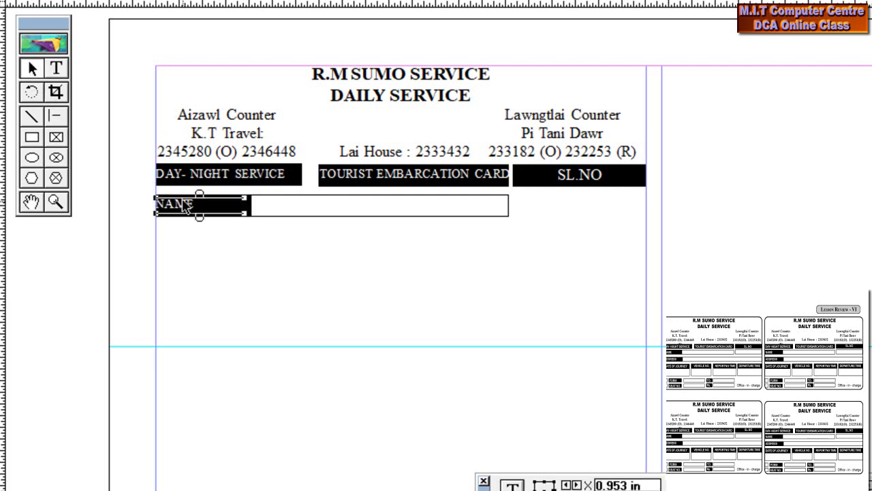
left_click(439, 238)
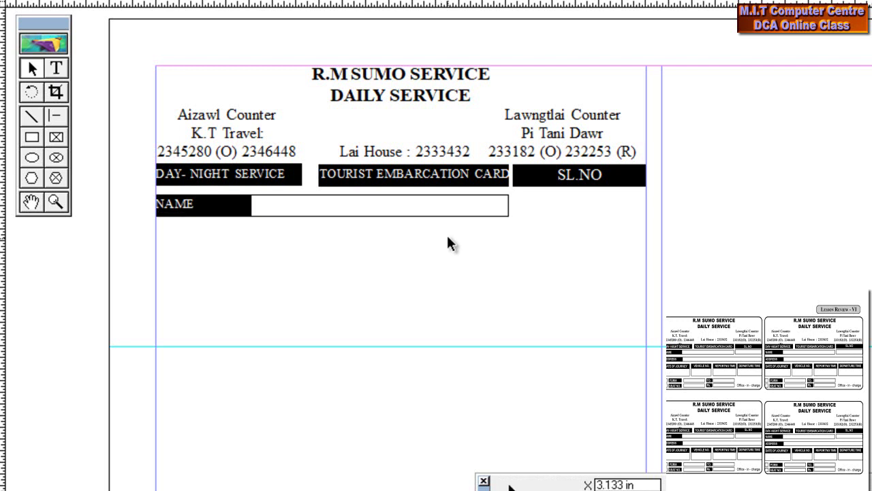
Duplicate the unfilled box beside "NAME", narrow the copy to the "SL.NO" bar's width and align it with the "NAME" row below that bar
left_click(477, 196)
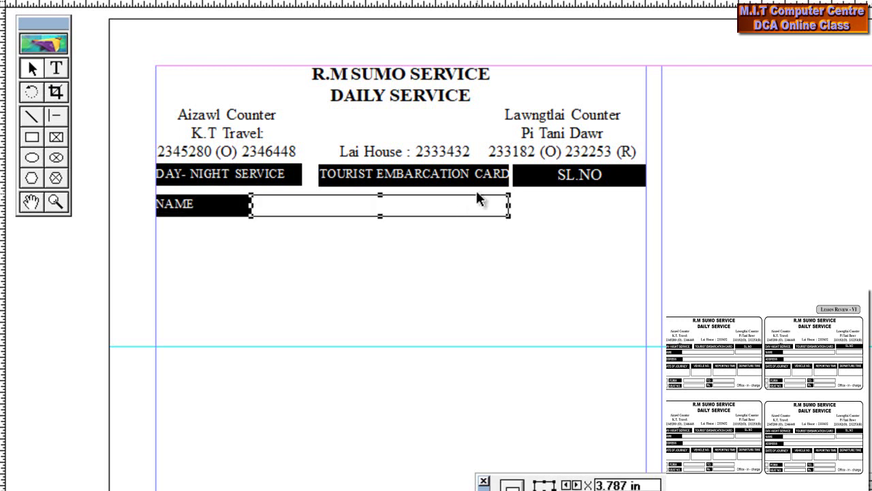
left_click_drag(477, 198, 481, 201)
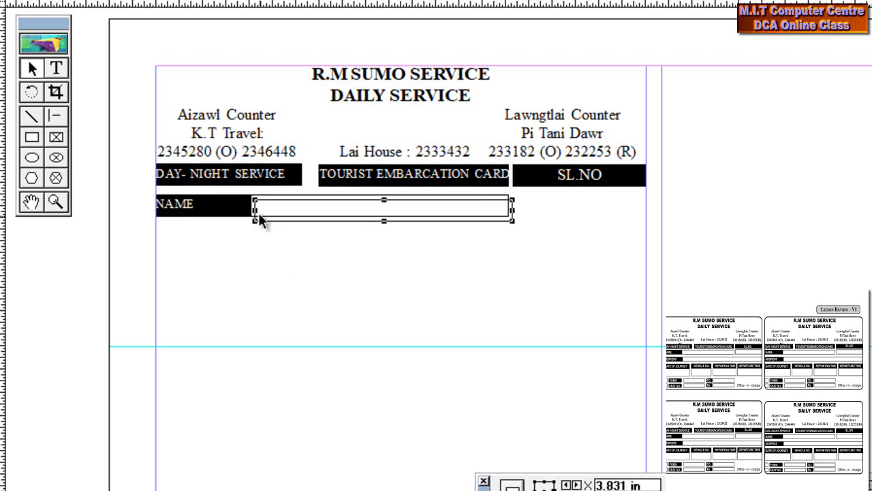
left_click_drag(256, 211, 502, 210)
left_click(512, 212)
key("Up")
key("Up")
key("Up")
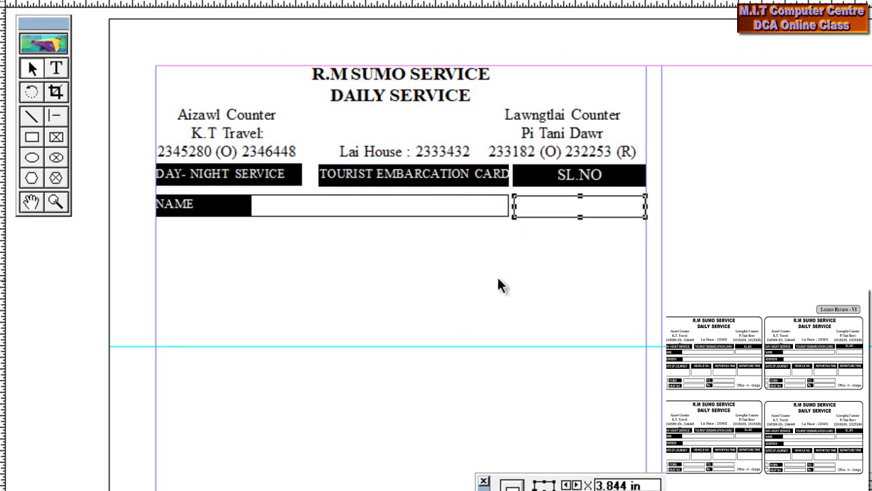
Place a copy of the short black "NAME" bar directly below it at the column's left edge
left_click(246, 214)
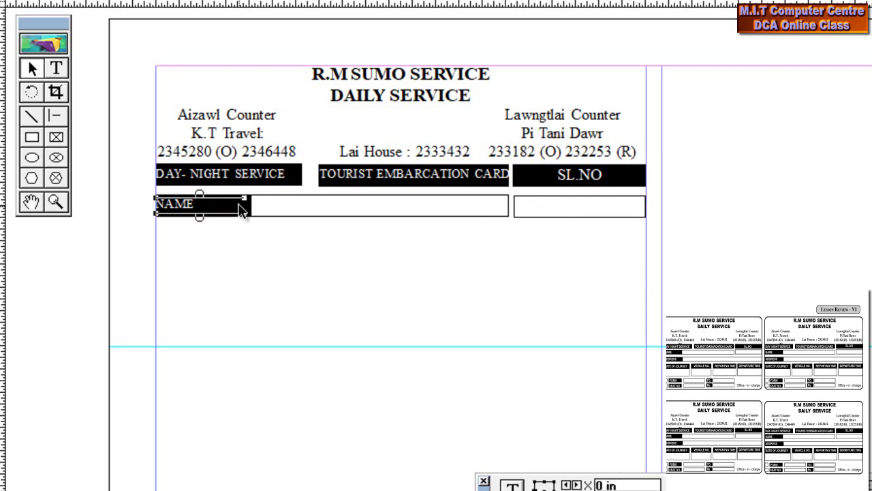
left_click(253, 212)
left_click(234, 217)
left_click_drag(230, 214, 403, 219)
Enter "ADDRESS" in white over the new black bar and reduce its text size slightly
left_click(57, 68)
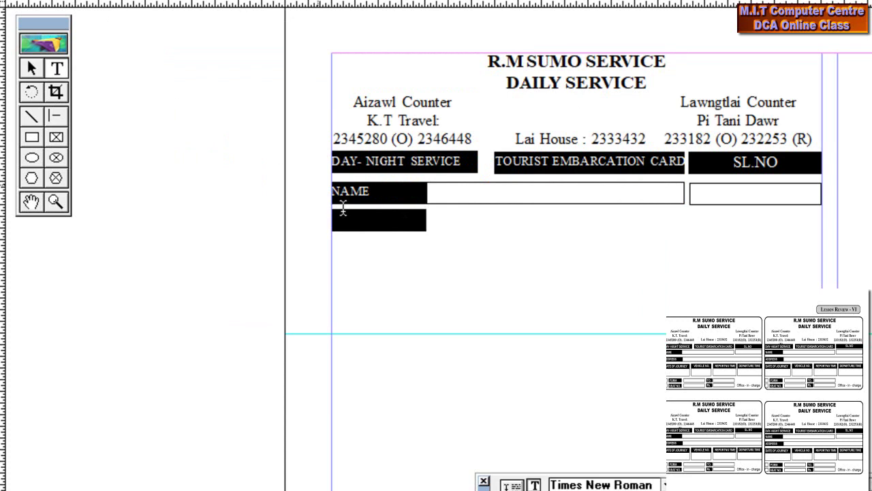
left_click_drag(418, 226, 336, 210)
key("ctrl+a")
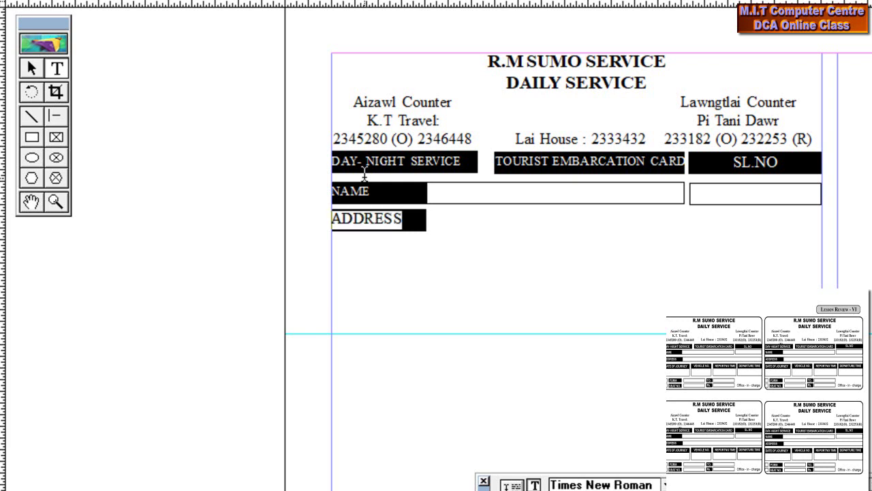
key("ctrl+shift+comma")
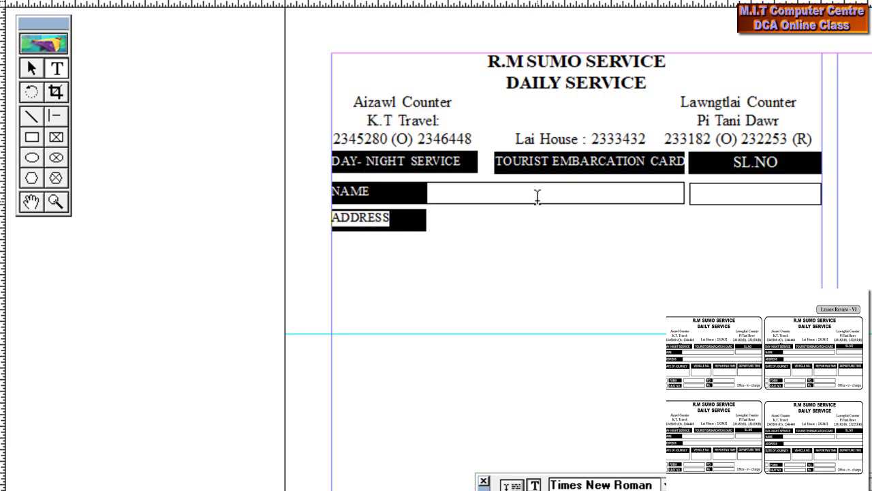
Copy the long unfilled box beside "NAME" and position the copy next to the "ADDRESS" bar
left_click(29, 70)
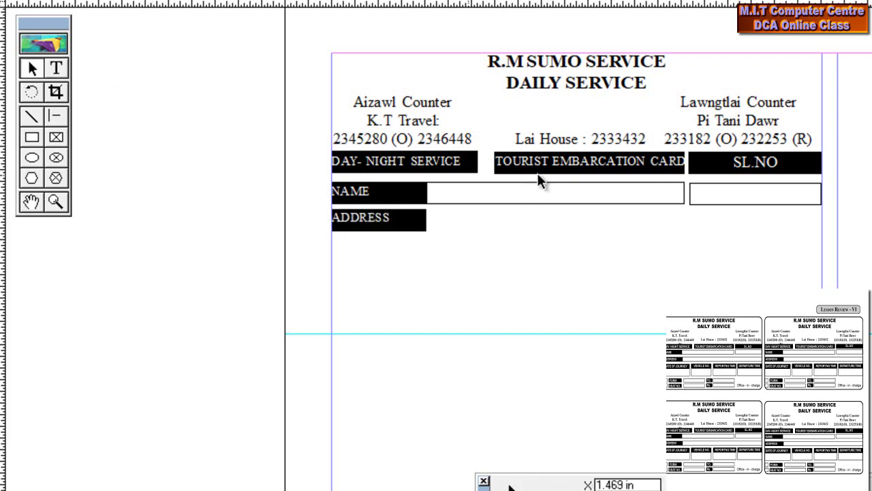
left_click(577, 200)
key("ctrl+c")
key("ctrl+v")
key("Down")
key("Down")
key("Down")
key("Down")
key("Down")
key("Down")
key("Down")
key("Down")
key("Left")
key("Left")
key("Left")
key("Up")
key("Up")
key("Down")
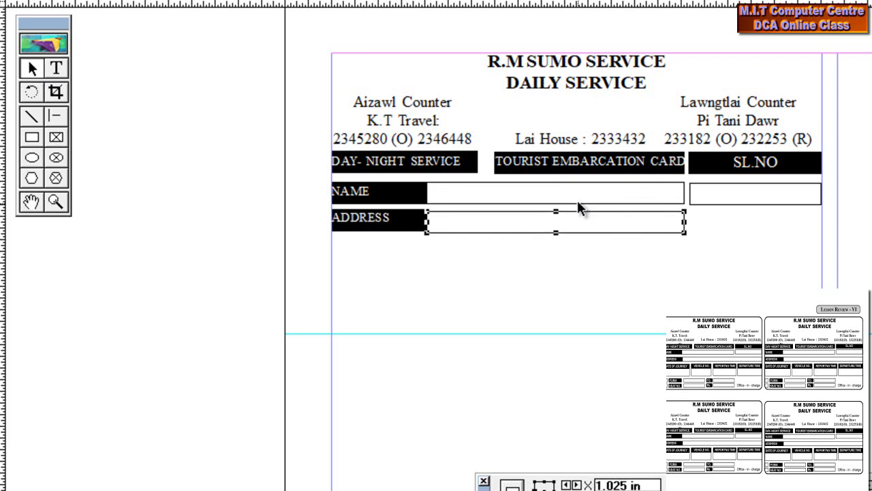
Widen the "ADDRESS" box to the column's right edge and nudge it up level with the "ADDRESS" bar
left_click(683, 220)
left_click_drag(683, 220, 823, 223)
left_click(790, 240)
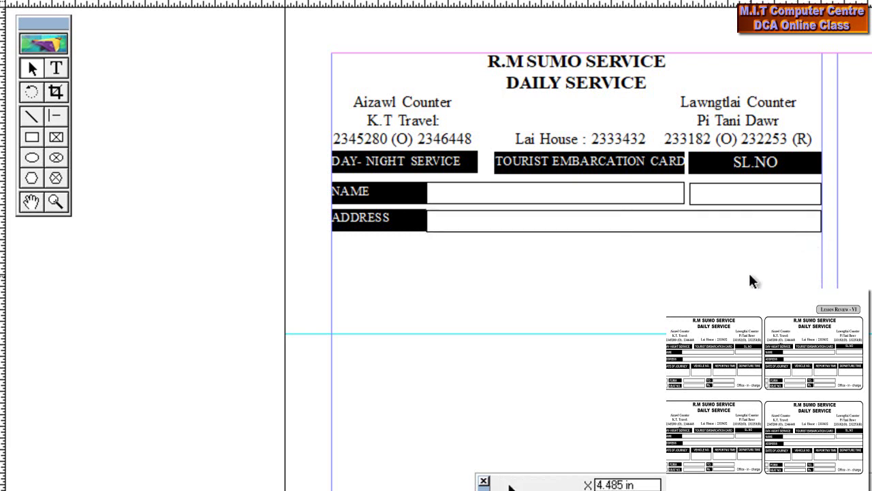
left_click(701, 230)
left_click(697, 273)
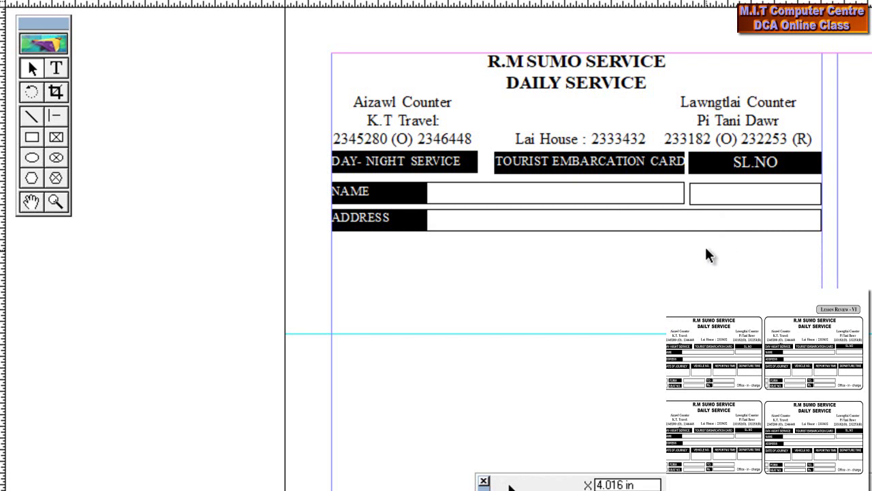
Place a wider copy of the black bar below "ADDRESS" and enter "DATE OF JOURNEY" over it in white at a slightly smaller size
left_click(398, 226)
left_click_drag(406, 239, 461, 251)
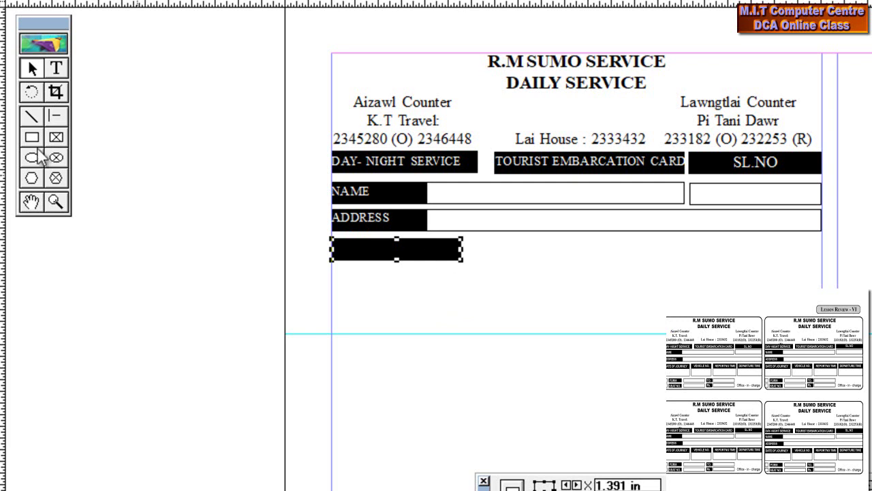
left_click(56, 68)
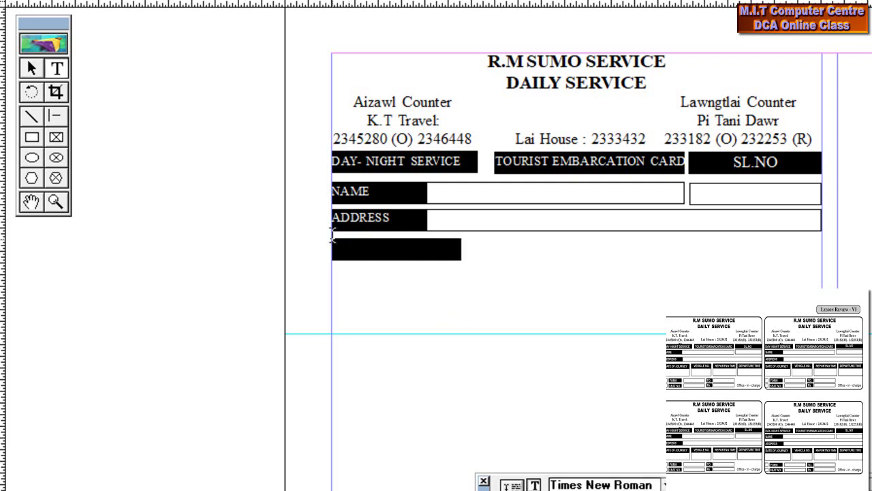
left_click_drag(457, 253, 336, 245)
type("DATE OF ")
type("JOURN")
type("EY")
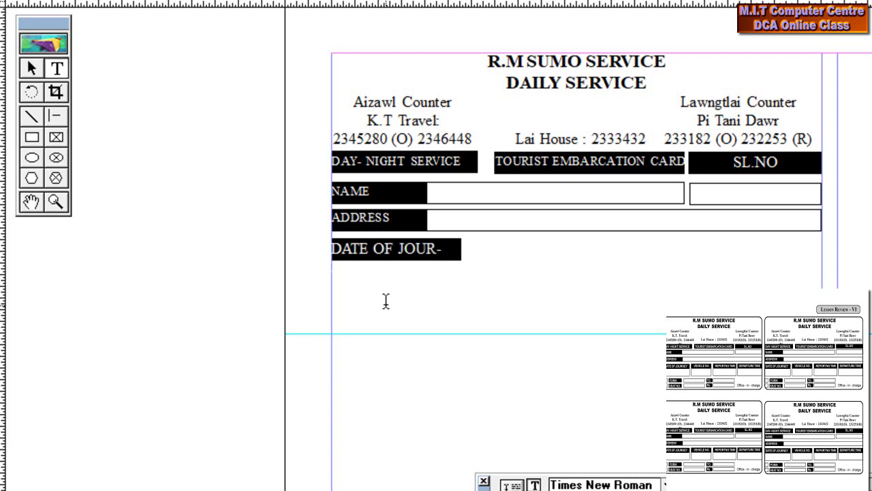
key("ctrl+a")
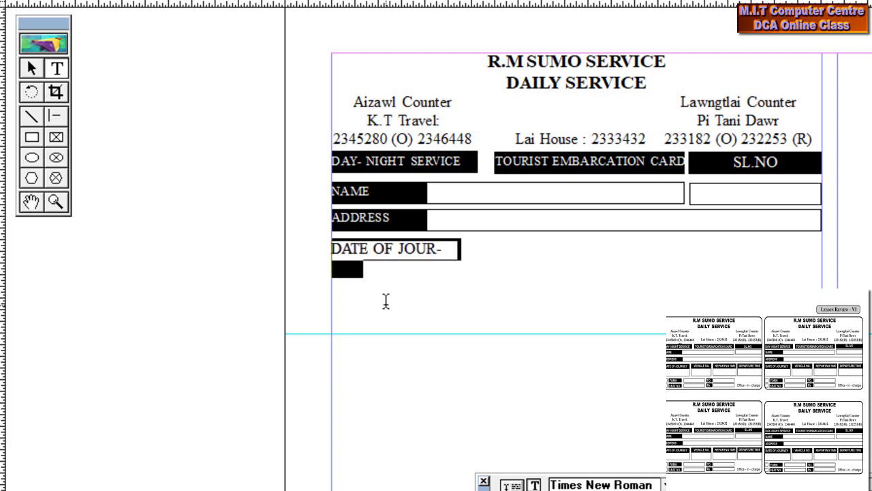
key("ctrl+shift+comma")
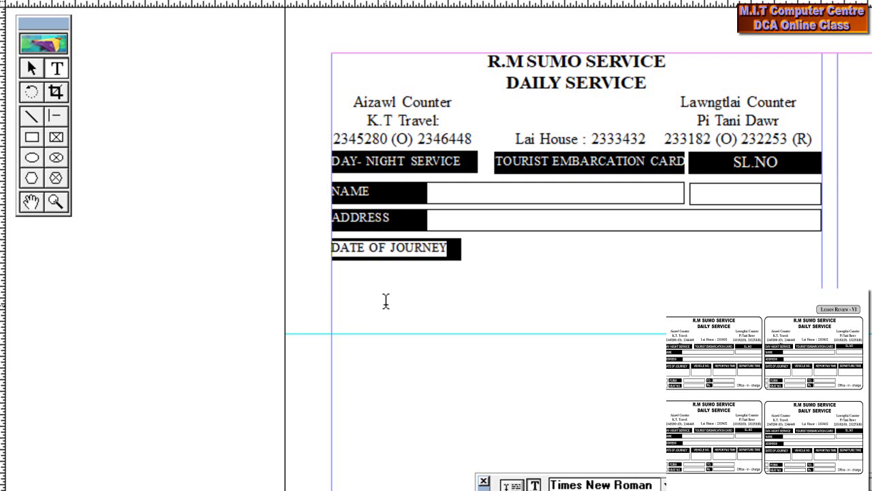
Duplicate the "DATE OF JOURNEY" bar, remove the copy's fill and place it directly below the bar so their edges meet
left_click(30, 69)
left_click(420, 258)
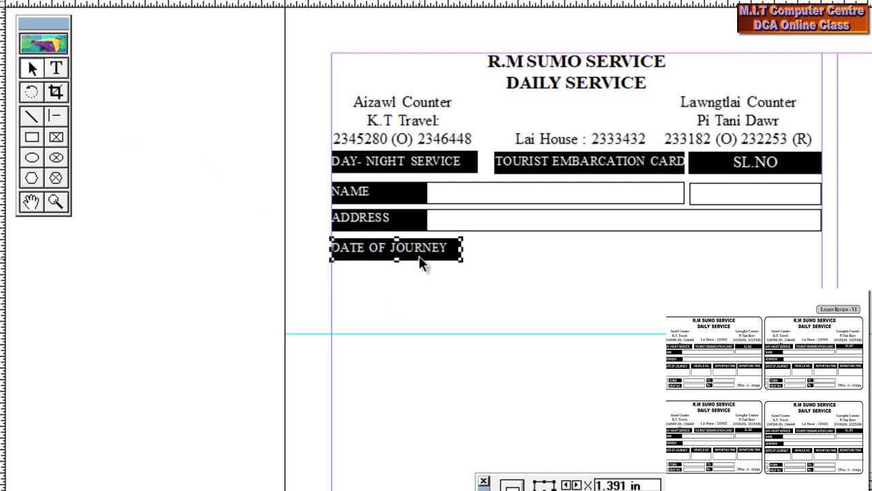
left_click(418, 261, "ctrl")
key("ctrl+f")
left_click_drag(419, 265, 413, 281)
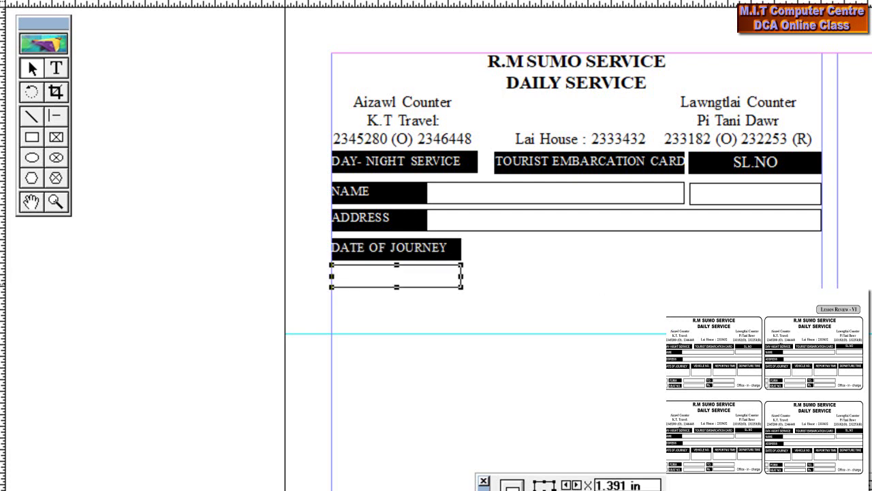
key("Up")
key("Up")
key("Up")
key("Up")
key("Up")
key("Up")
key("Up")
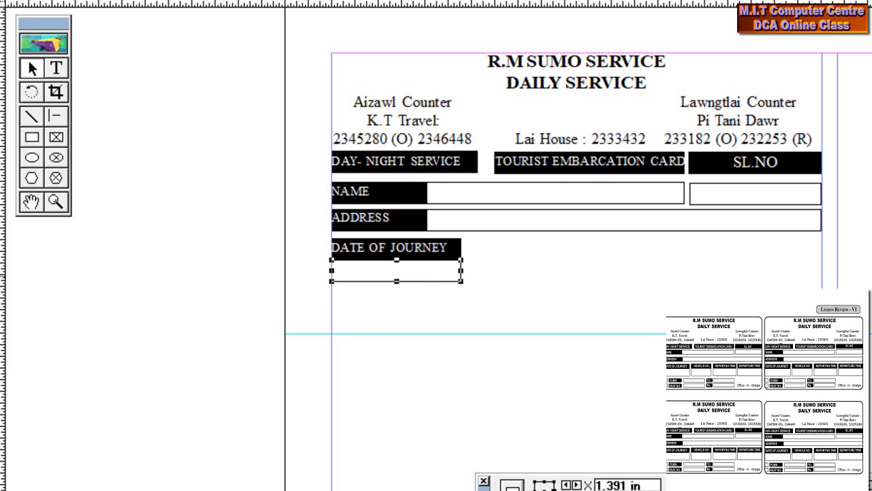
left_click(480, 279)
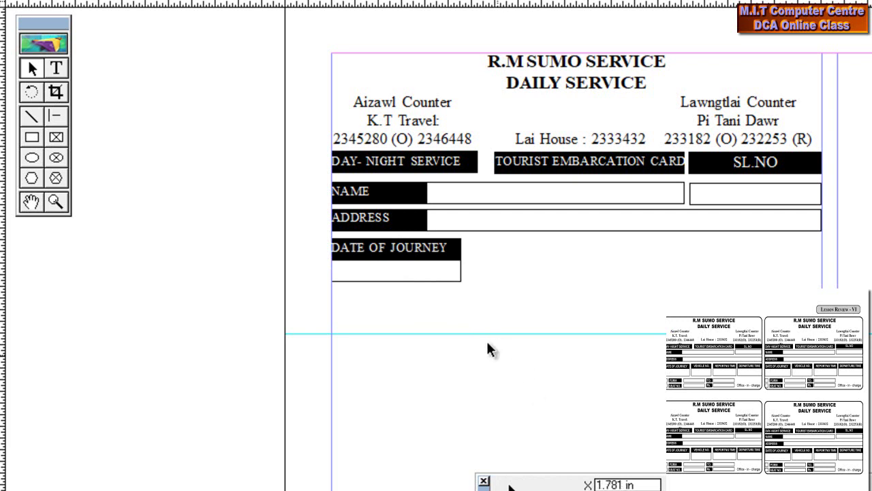
Copy the "DATE OF JOURNEY" bar, narrow the copy and place it just to the right on the same row with a small gap
left_click(459, 259)
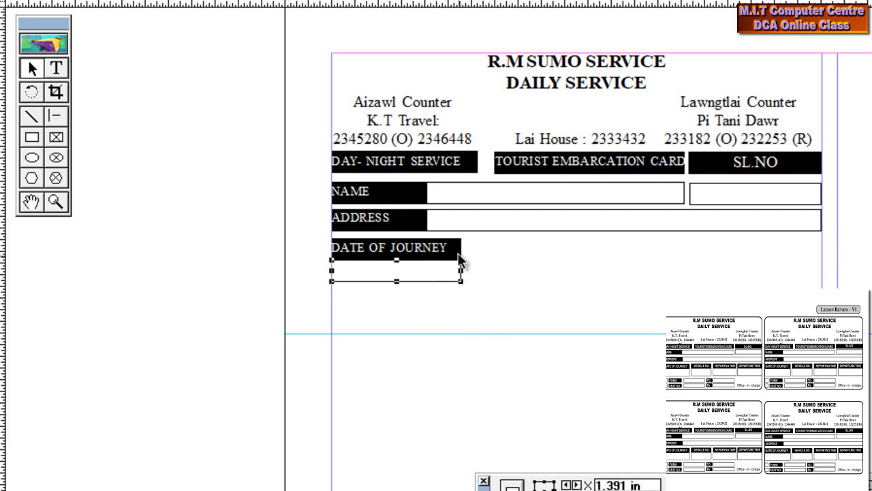
left_click(461, 250)
left_click_drag(463, 260, 560, 255)
key("Up")
key("Up")
key("Up")
key("Up")
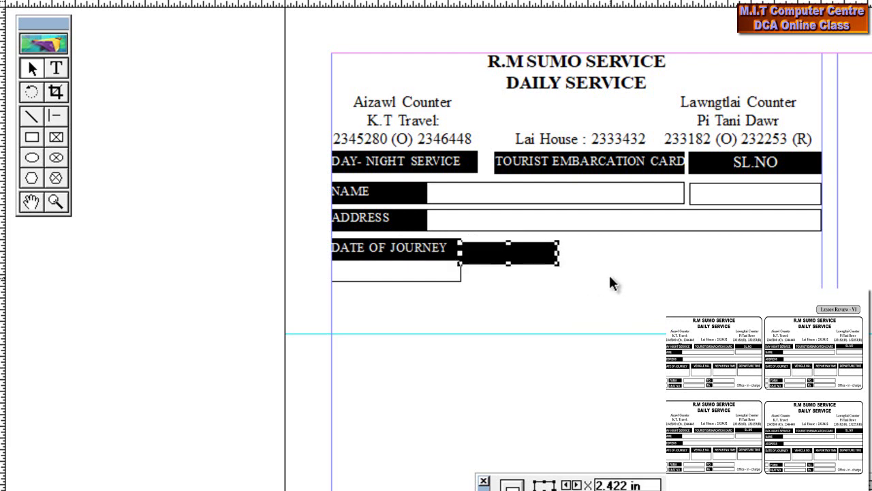
key("Up")
key("Right")
key("Right")
key("Right")
key("Right")
key("Right")
key("Right")
key("Right")
key("Right")
key("Right")
key("Right")
key("Right")
key("Down")
key("Down")
key("Down")
key("Down")
key("Down")
key("Left")
key("Left")
key("Left")
key("Left")
key("Down")
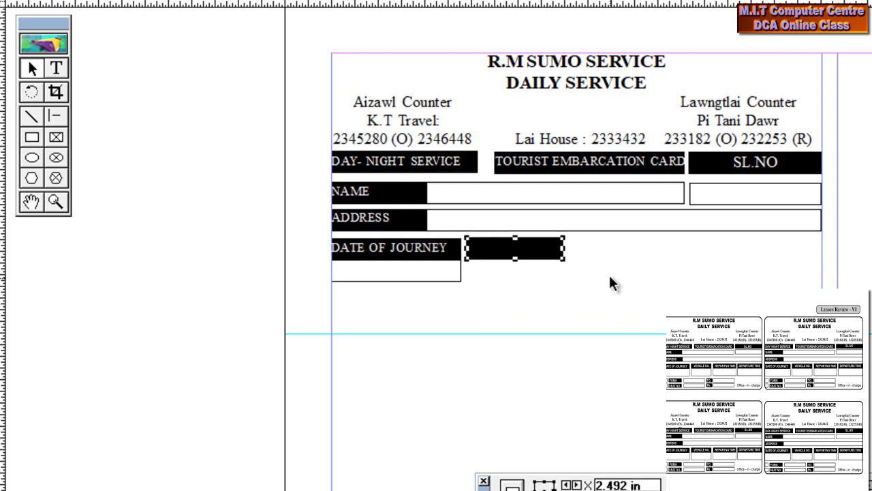
Enter "VEHICLE NO" in white over the new black bar and reduce its text size slightly
left_click(56, 68)
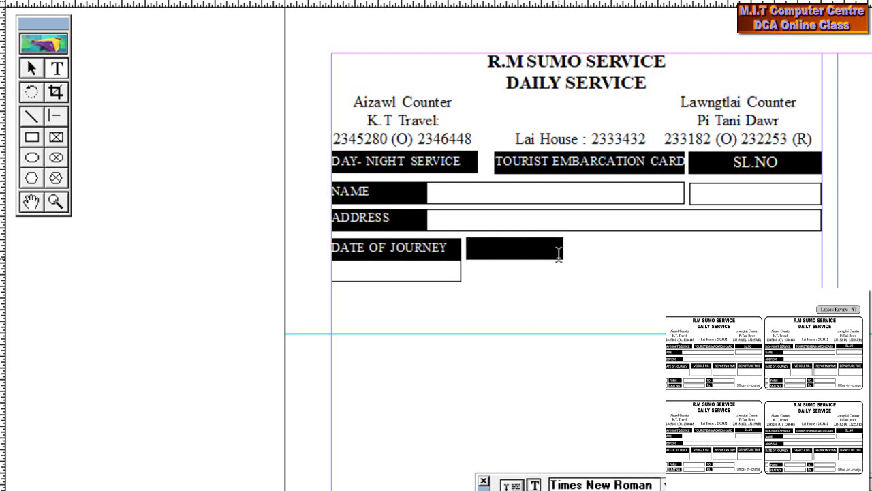
left_click_drag(557, 248, 468, 245)
type("VEHICLE N")
key("BackSpace")
key("BackSpace")
key("Return")
key("ctrl+a")
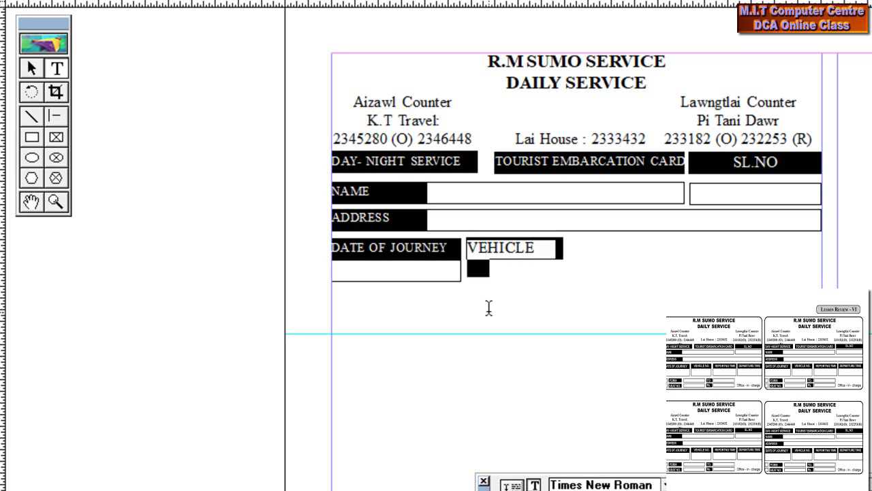
type("VEHICLE NO")
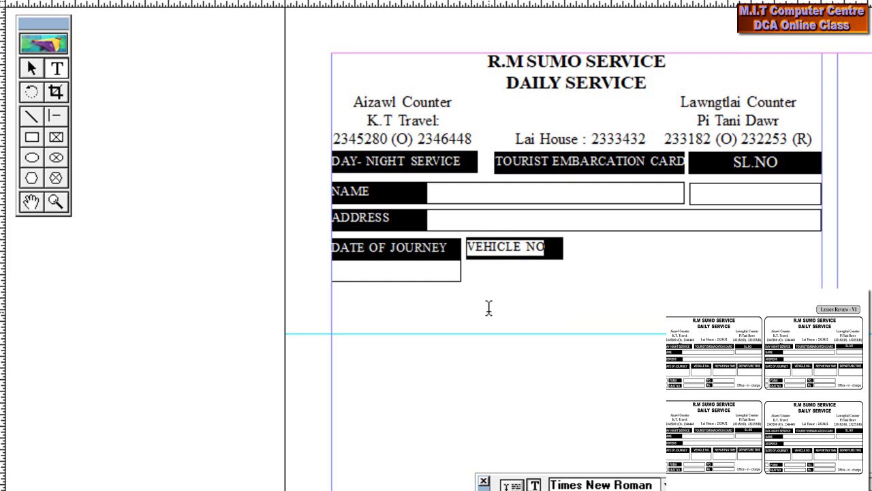
Nudge the "VEHICLE NO" text and its bar slightly down, and shift the text slightly right within the bar
left_click(31, 69)
left_click(494, 256)
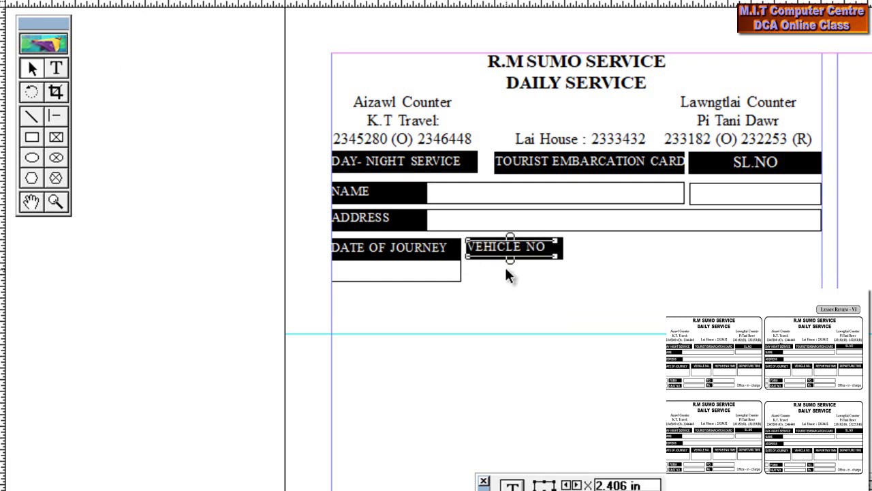
left_click(515, 251)
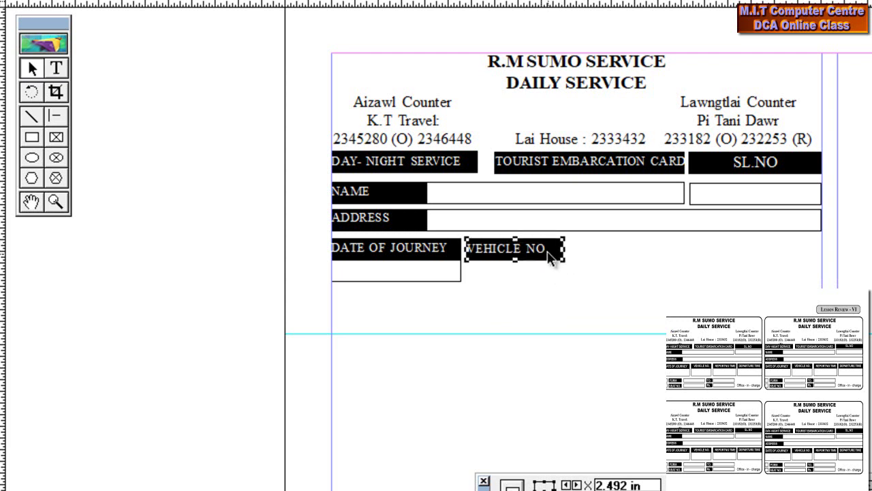
left_click(520, 251)
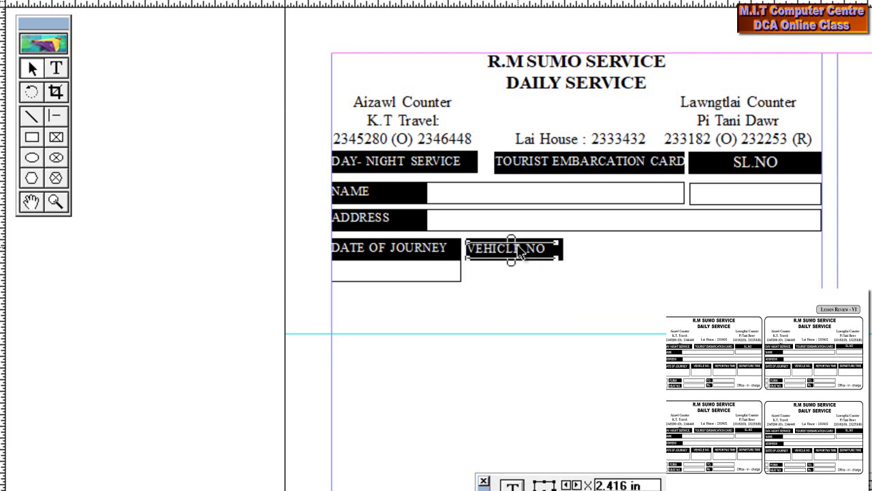
left_click(568, 279)
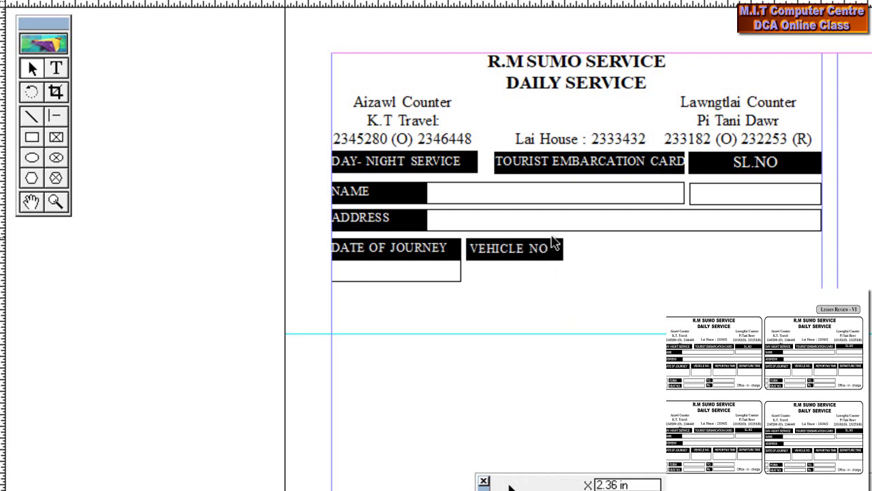
Duplicate the "VEHICLE NO" bar, remove the copy's fill and place it directly below the bar so their edges meet
left_click(556, 244)
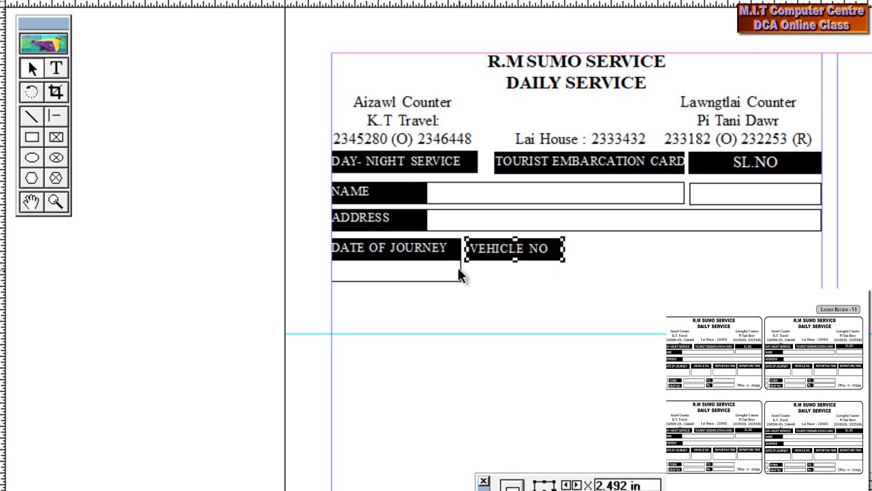
left_click_drag(466, 270, 475, 272)
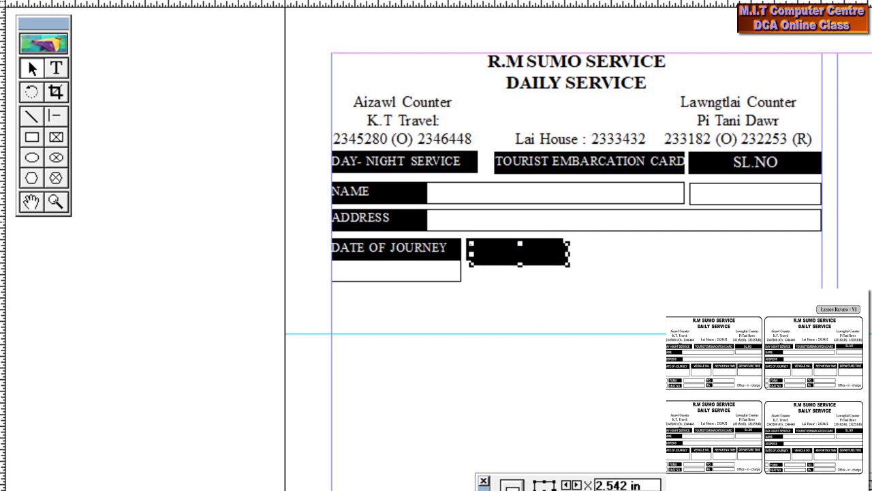
key("alt+m")
key("f")
key("n")
key("Down")
key("Down")
key("Down")
key("Down")
key("Down")
key("Down")
key("Down")
key("Down")
key("Down")
key("Down")
key("Down")
key("Down")
key("Left")
key("Left")
key("Left")
key("Left")
key("Down")
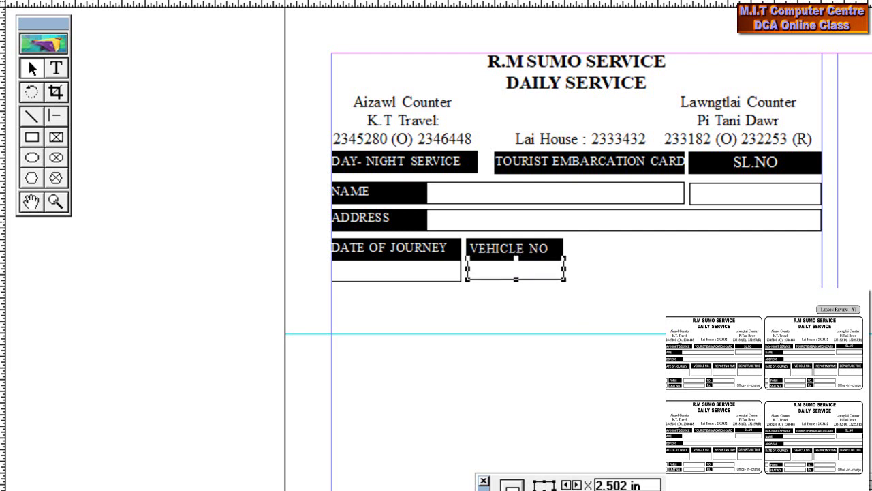
key("Down")
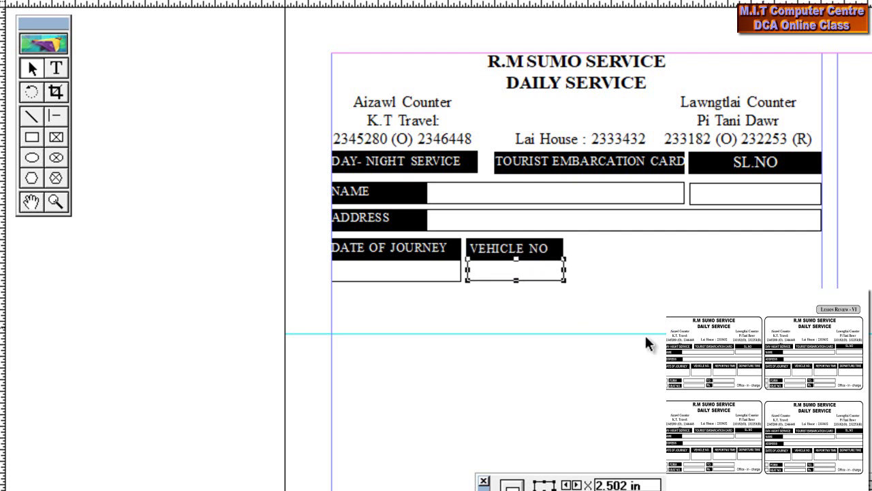
left_click(628, 316)
left_click(564, 281)
left_click(599, 310)
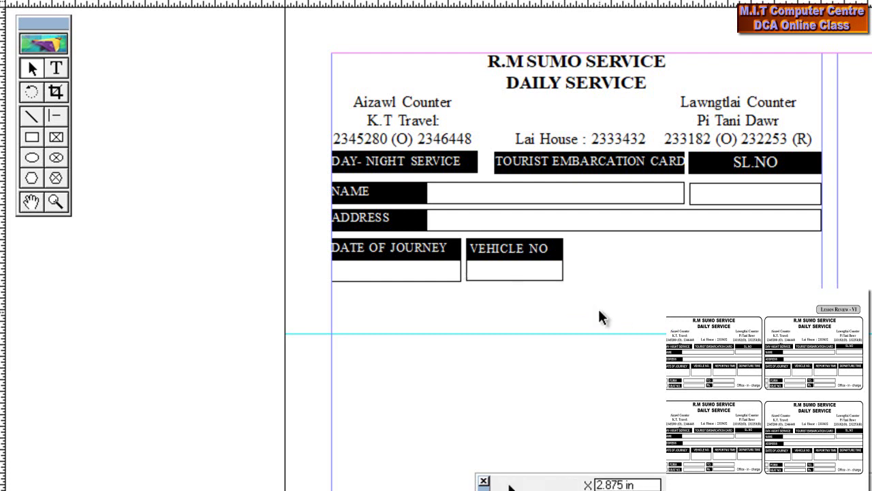
Copy the "VEHICLE NO" bar to its right on the same row with a small gap, and widen the copy
left_click(563, 252)
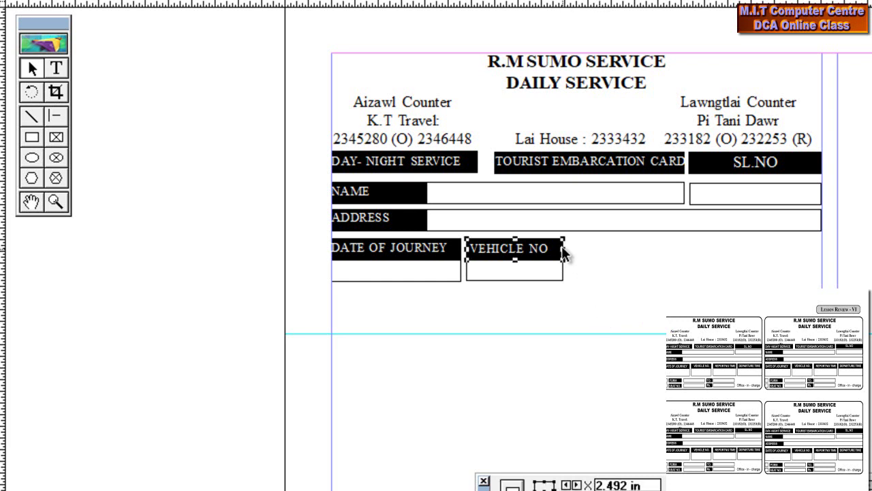
left_click_drag(544, 248, 649, 249)
key("Left")
key("Left")
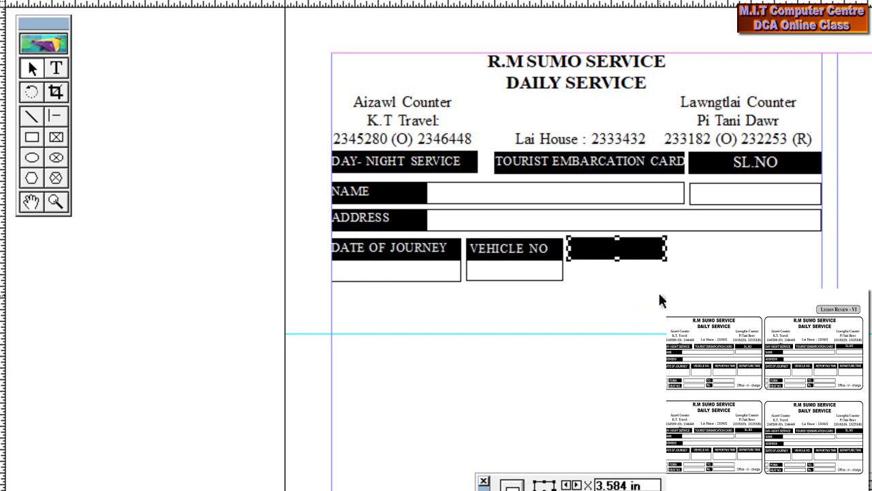
key("Down")
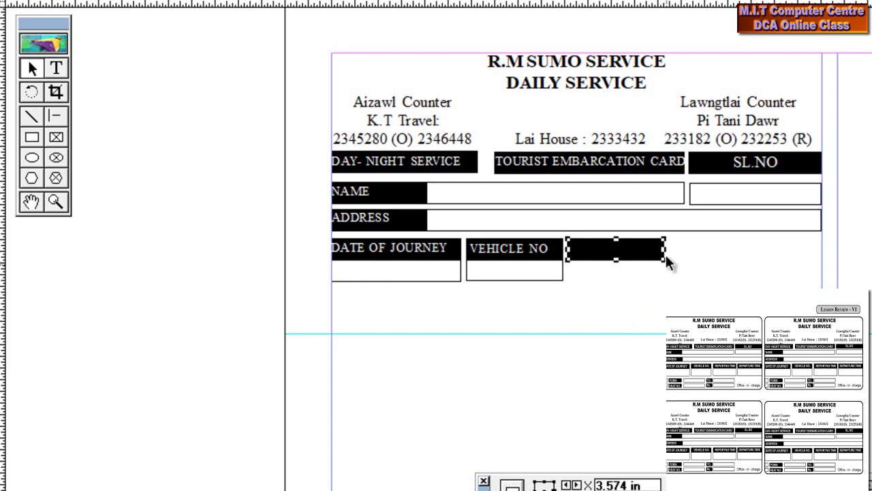
left_click_drag(665, 249, 691, 254)
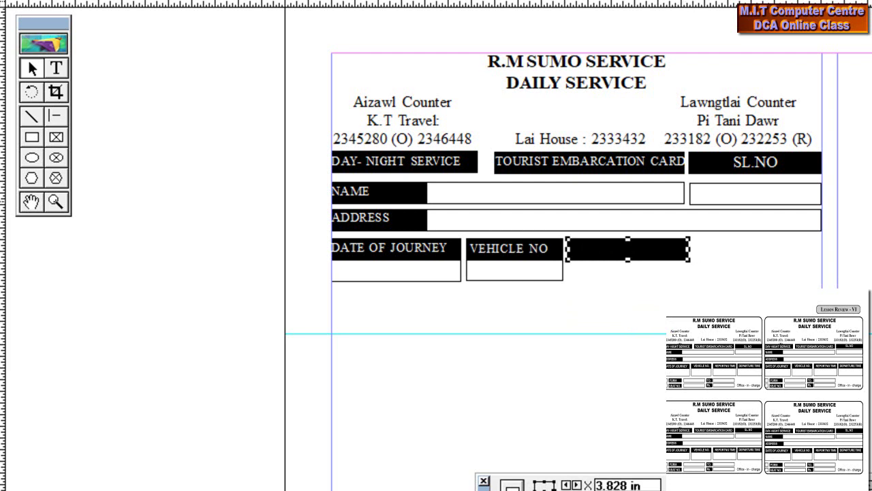
Enter "REPORTING TIME" in white over the new black bar and reduce its text size until it fits on one line
left_click(57, 69)
left_click_drag(682, 256, 587, 241)
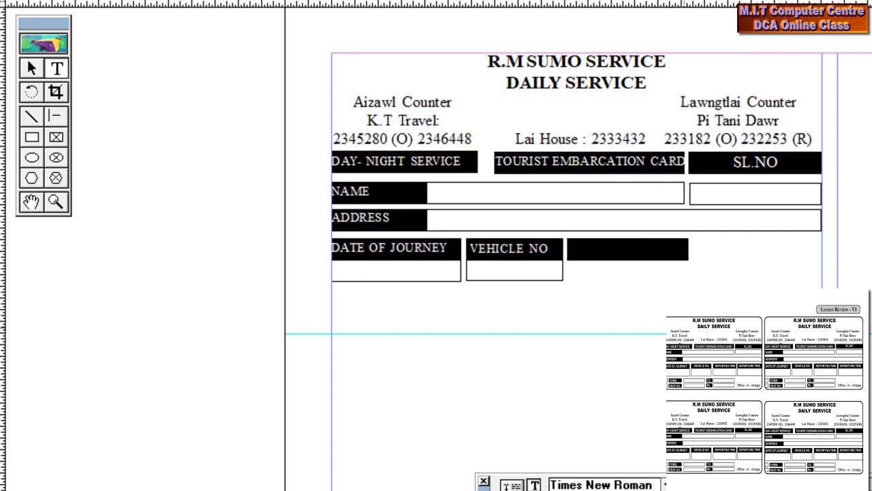
type("REPORTIN")
type("G TIME")
type("T")
key("ctrl+a")
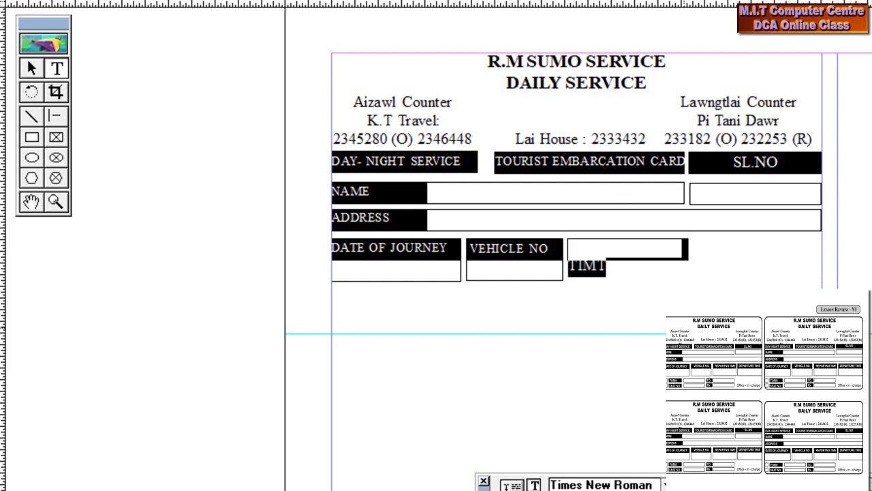
key("ctrl+shift+v")
key("ctrl+shift+comma")
key("ctrl+shift+comma")
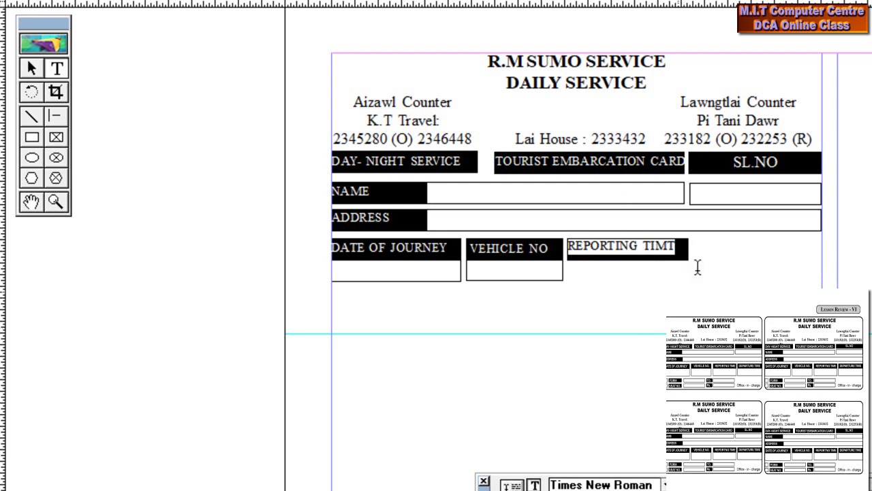
Correct the ending of the new label to read "REPORTING TIME" and center-align it
left_click(676, 246)
key("BackSpace")
type("E")
left_click_drag(685, 247, 530, 225)
key("ctrl+shift+c")
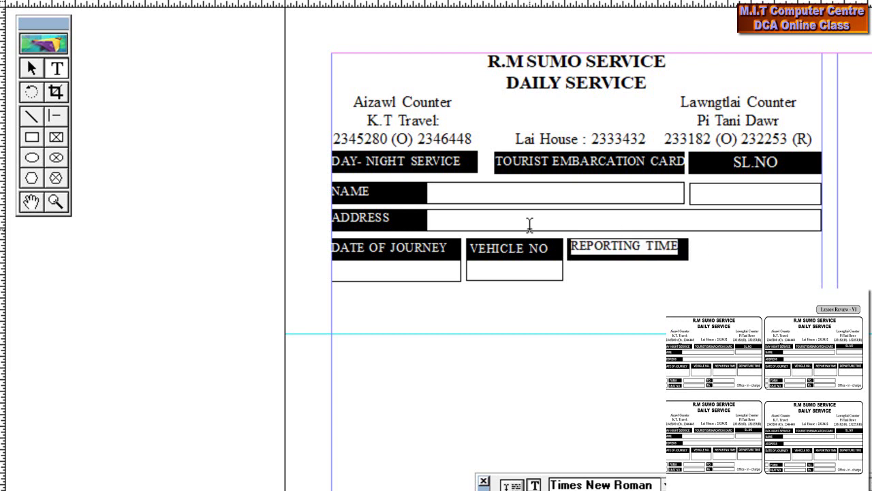
Duplicate the "REPORTING TIME" bar, remove the copy's fill and place it directly below the bar so their edges meet
left_click(31, 68)
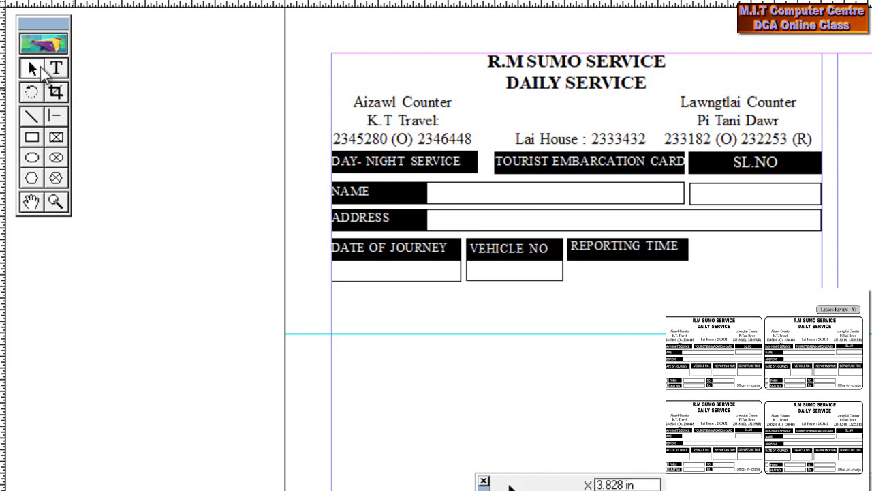
left_click(646, 255)
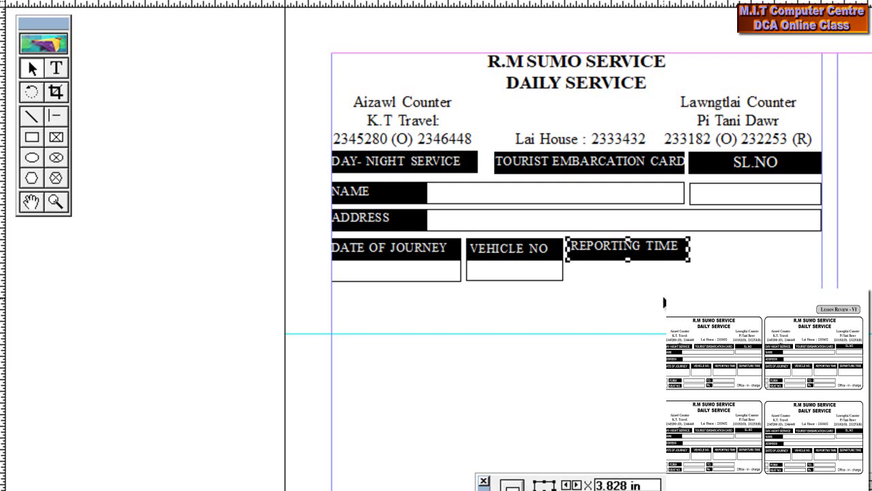
left_click_drag(640, 256, 641, 275)
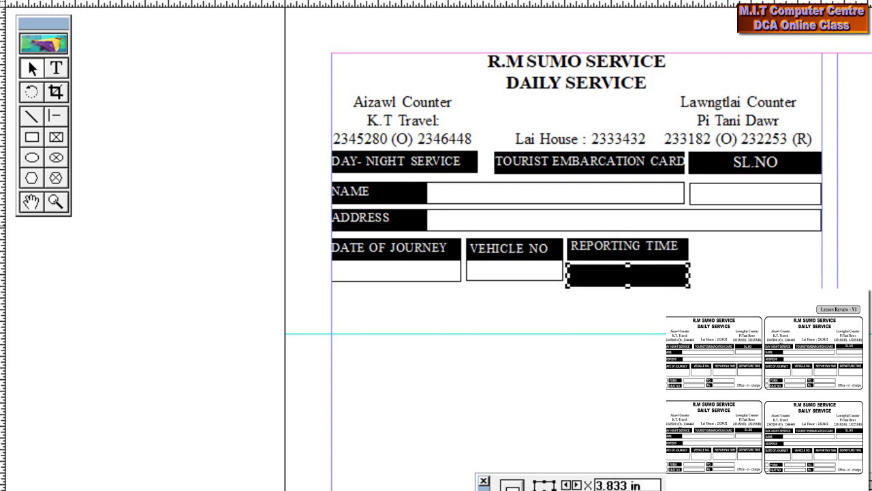
key("Up")
key("Up")
key("Up")
key("Escape")
Copy the "REPORTING TIME" bar to the end of the same row, aligned with the column's right margin
left_click(687, 258)
left_click(687, 247)
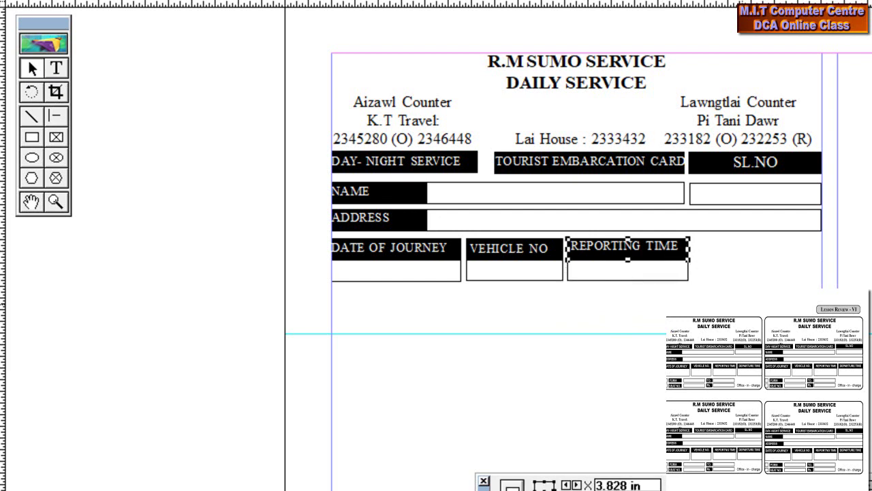
left_click_drag(687, 247, 808, 242)
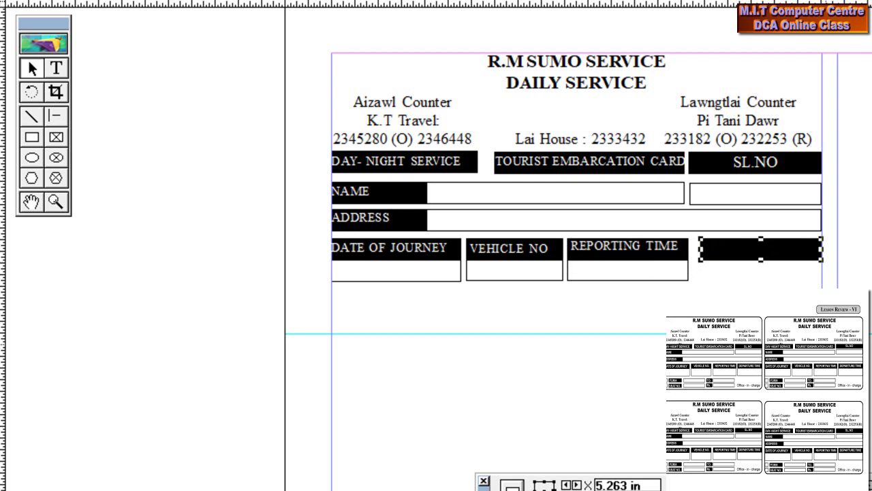
Enter "DEPARTURE TIME" in white over the last black bar and reduce its text size to fit on one line
left_click(58, 69)
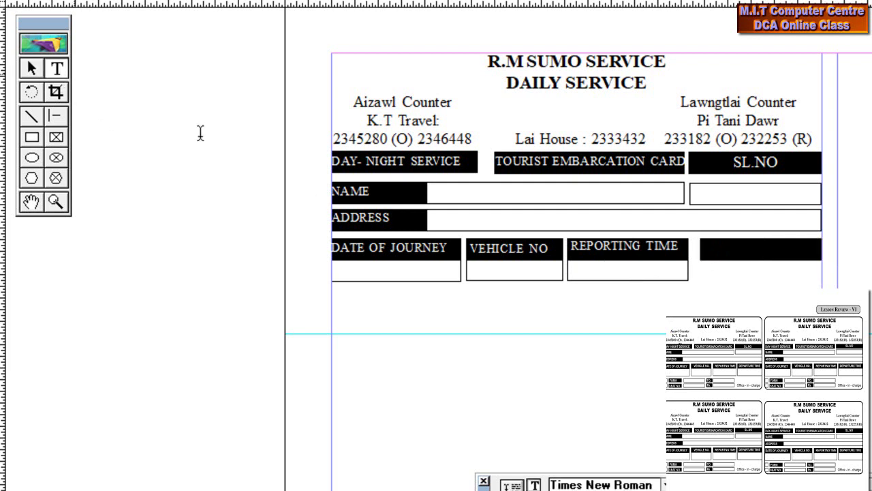
left_click_drag(767, 250, 704, 233)
type("DEPA")
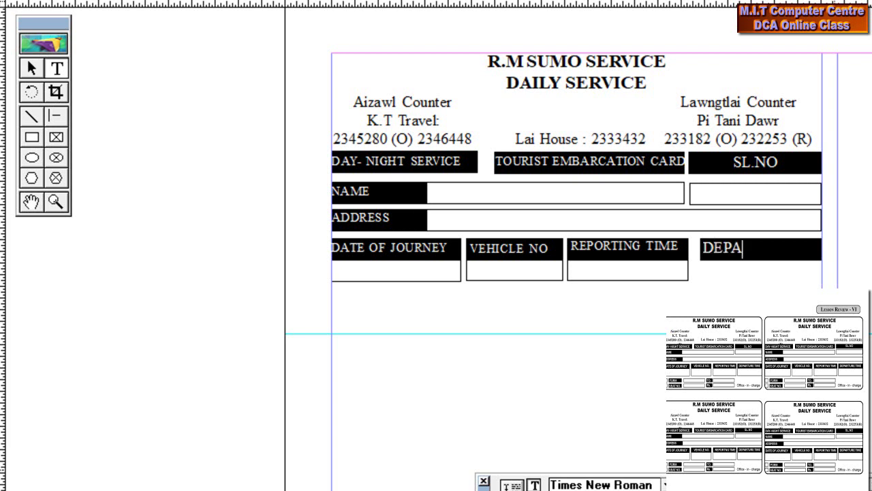
type("RTURE TIME")
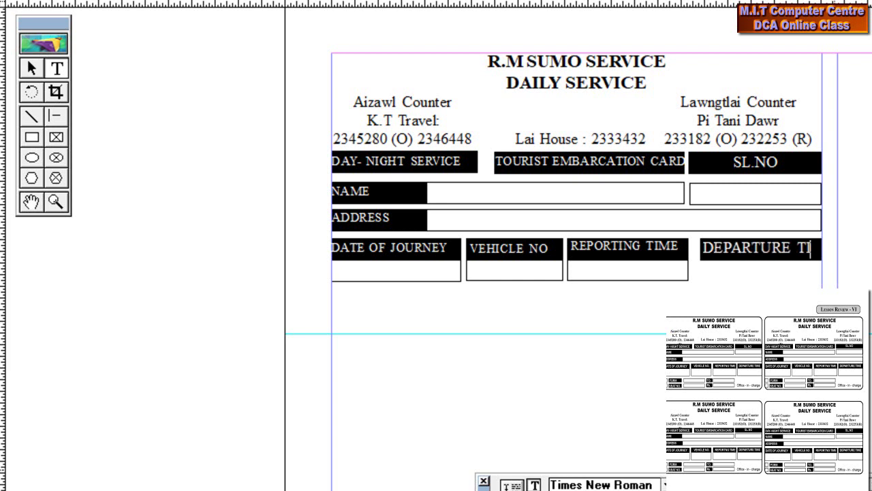
key("ctrl+a")
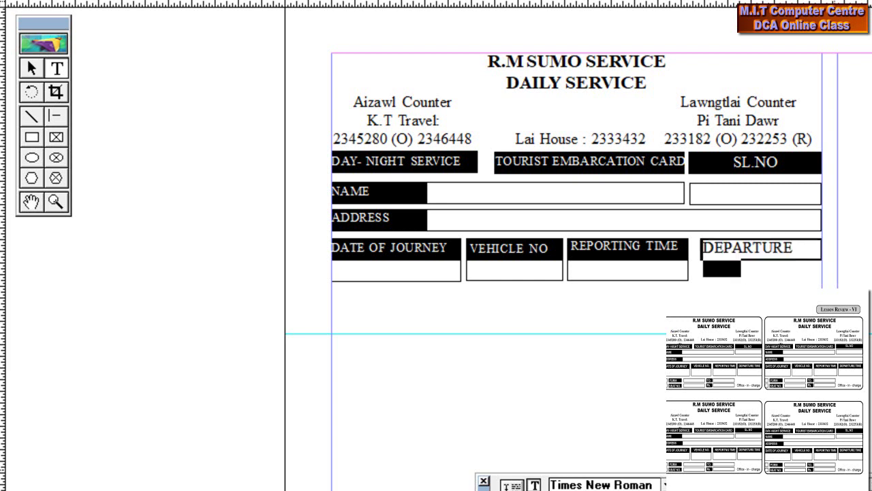
key("ctrl+shift+comma")
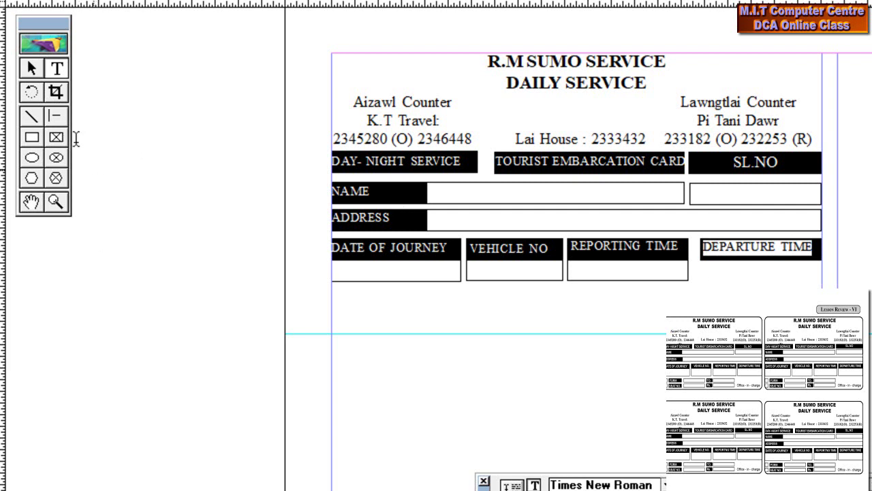
Duplicate the "DEPARTURE TIME" bar without its fill and place the empty box directly below the bar
left_click(32, 68)
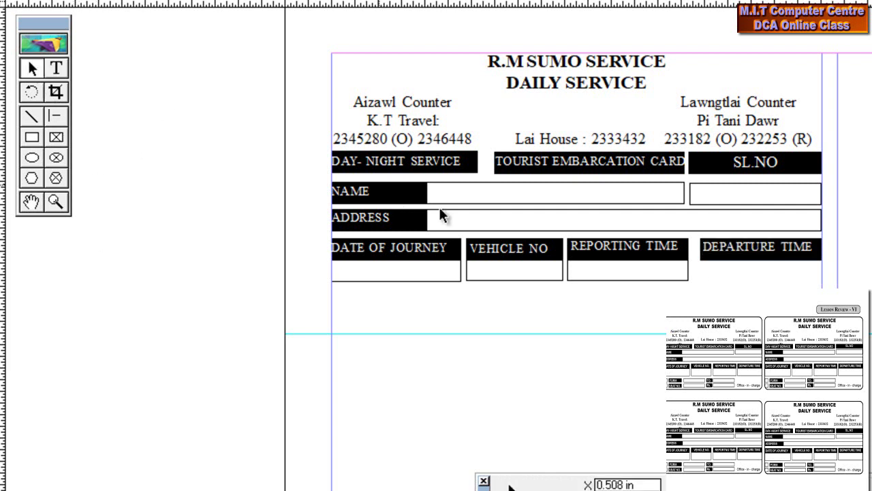
left_click(743, 258)
left_click_drag(743, 258, 746, 260)
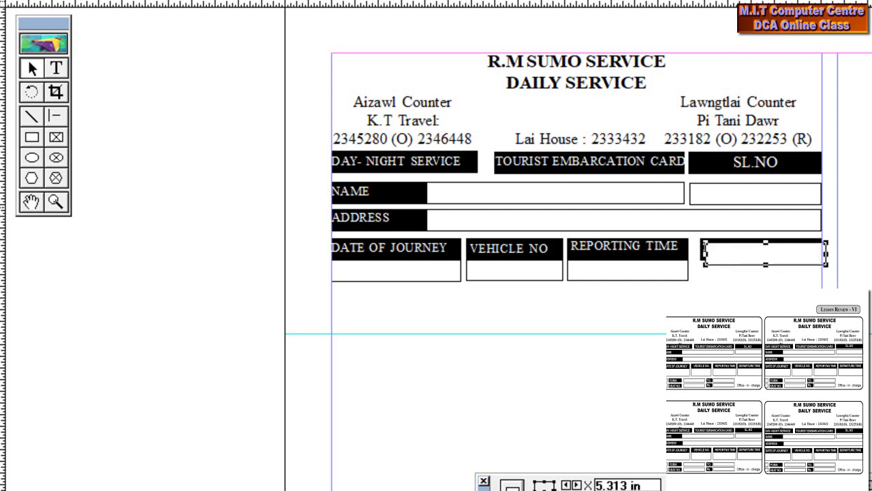
key("Down")
key("Down")
key("Down")
key("Down")
key("Down")
key("Left")
key("Up")
key("Left")
key("Left")
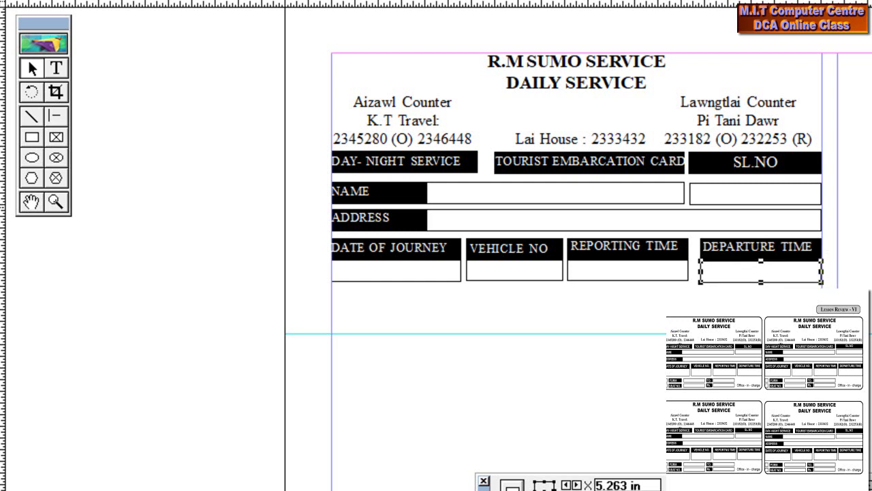
left_click(798, 307)
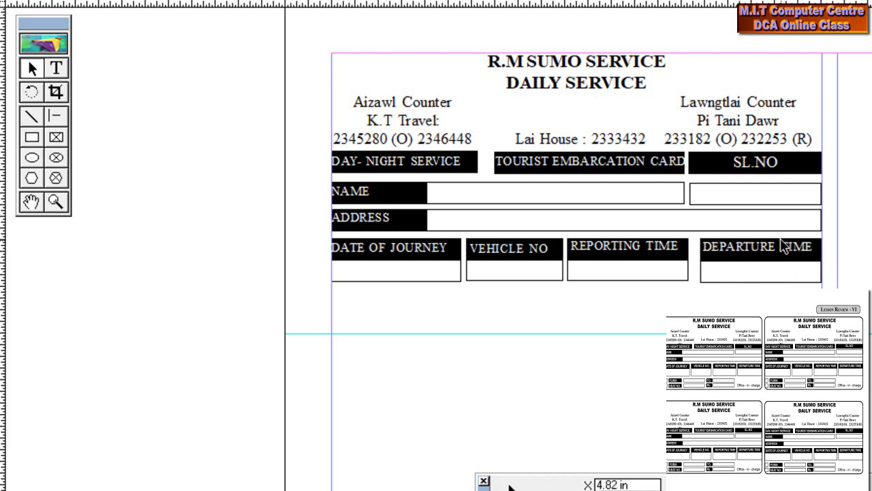
Undo the accidental move of the "DEPARTURE TIME" bar and nudge the box below it level with the row's other boxes
left_click_drag(784, 245, 781, 259)
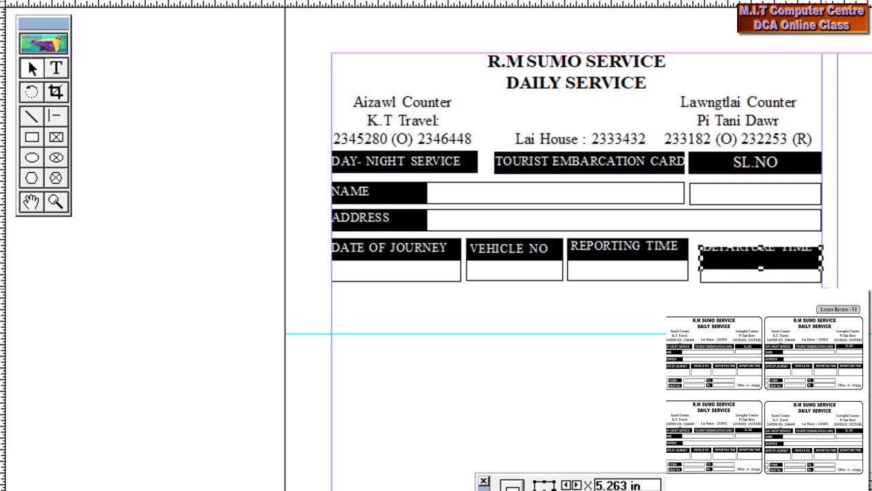
key("ctrl+z")
left_click(811, 281)
key("Left")
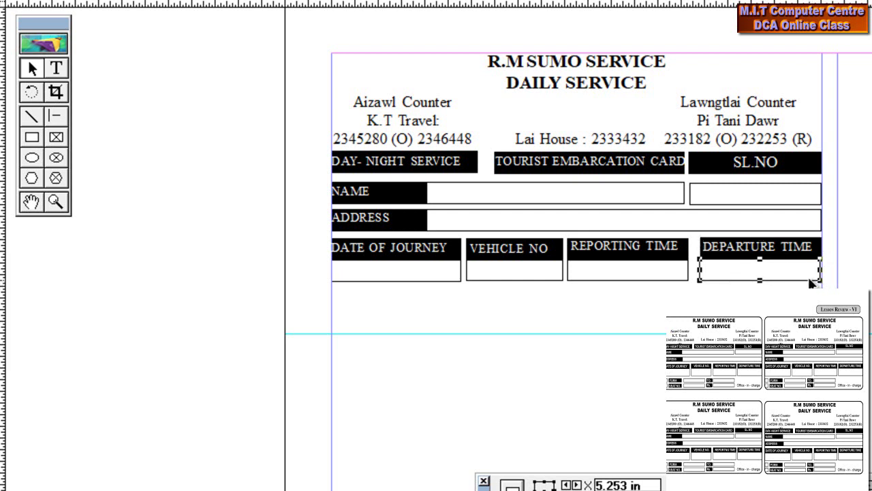
key("Escape")
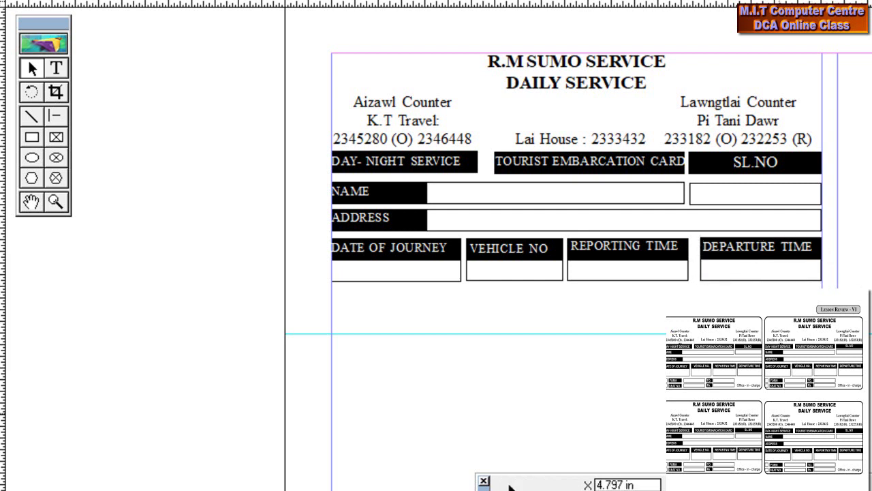
Draw a small rectangle about 0.25 in wide at the left margin just below the "DATE OF JOURNEY" box
left_click(31, 137)
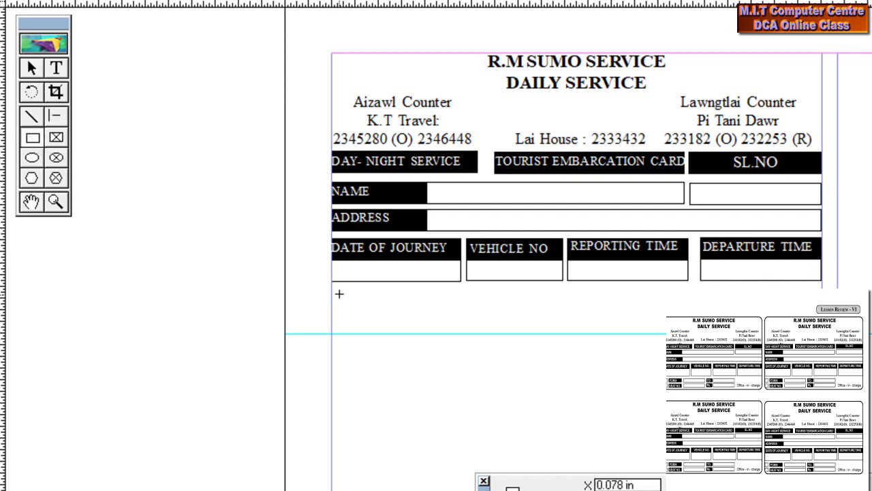
left_click_drag(331, 288, 355, 300)
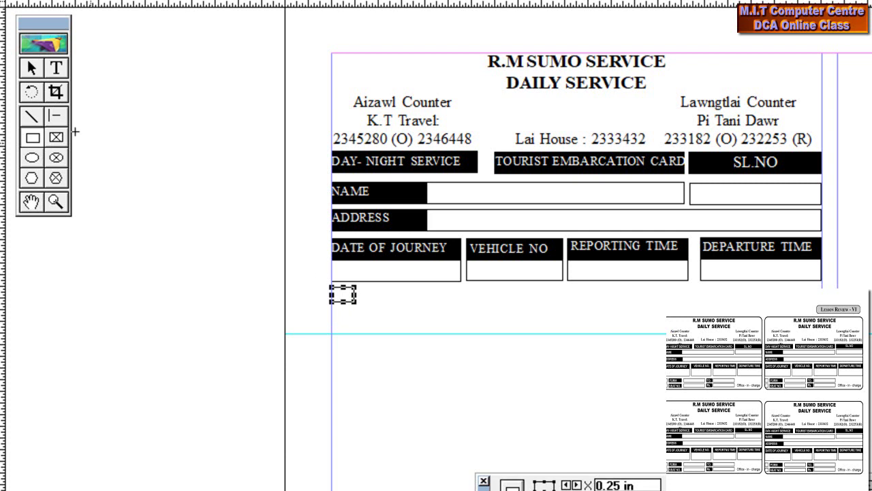
left_click(32, 68)
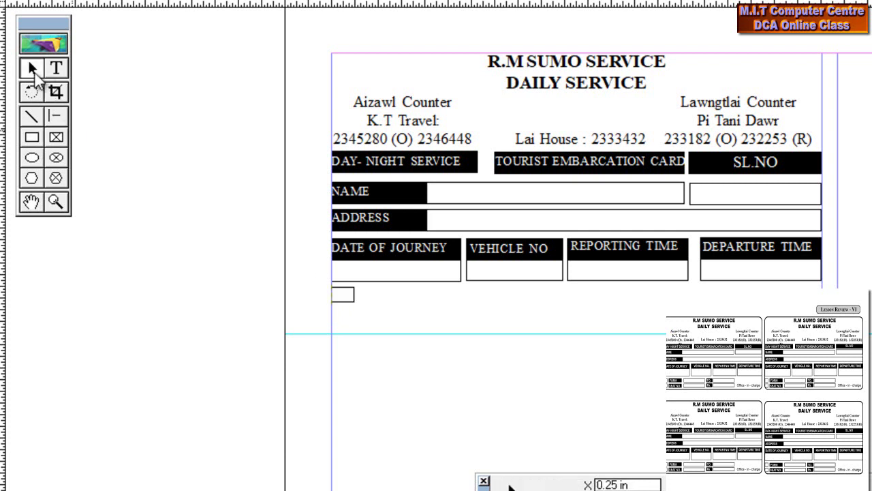
Copy the "DATE OF JOURNEY" bar, narrow the copy and place it just to the right of the small rectangle
left_click(429, 259)
left_click(452, 251)
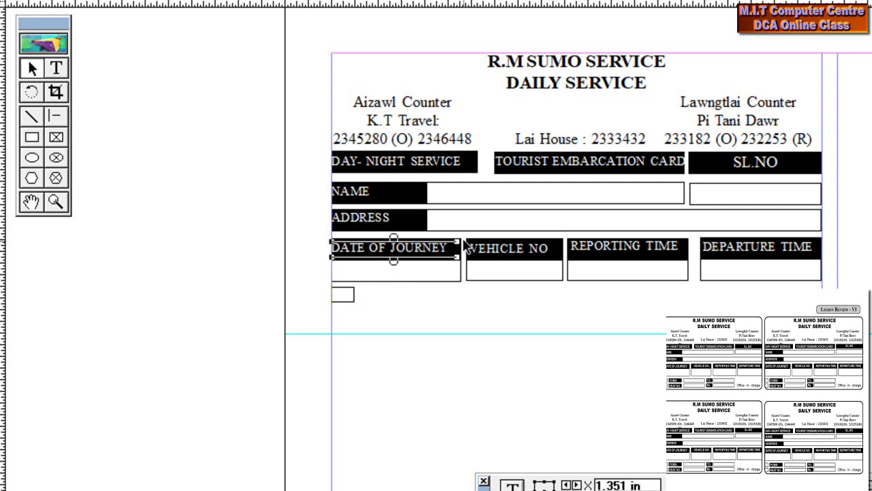
left_click(448, 253)
left_click_drag(437, 266, 446, 292)
key("Left")
key("Left")
key("Left")
key("Left")
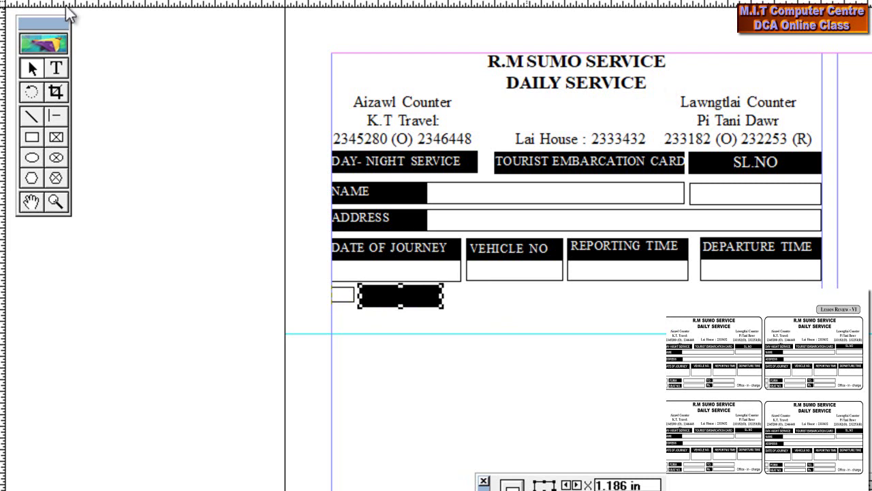
Add the label "FORM" on the black bar below "DATE OF JOURNEY" and reduce its text size by one step
left_click(60, 71)
left_click_drag(442, 297, 361, 278)
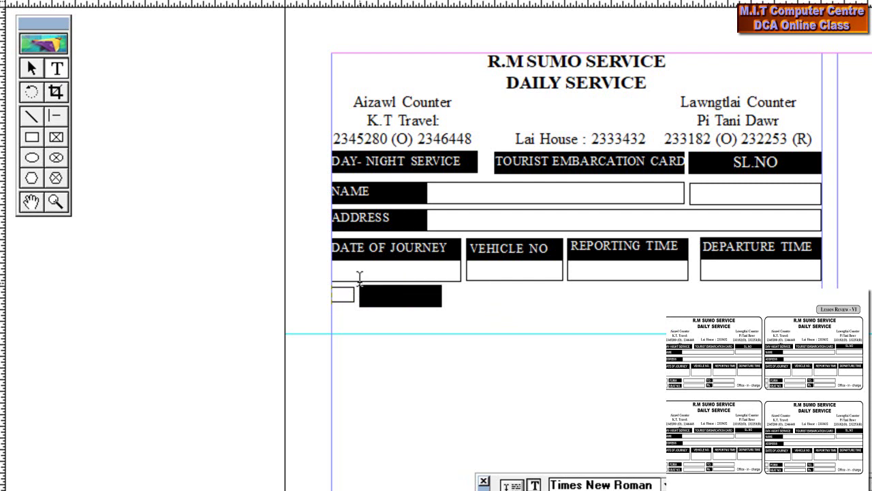
type("FORM")
key("ctrl+a")
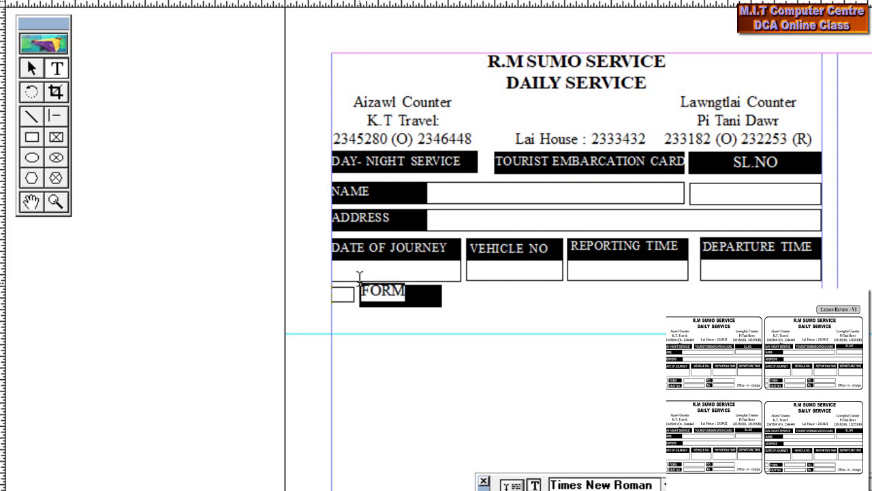
key("ctrl+shift+comma")
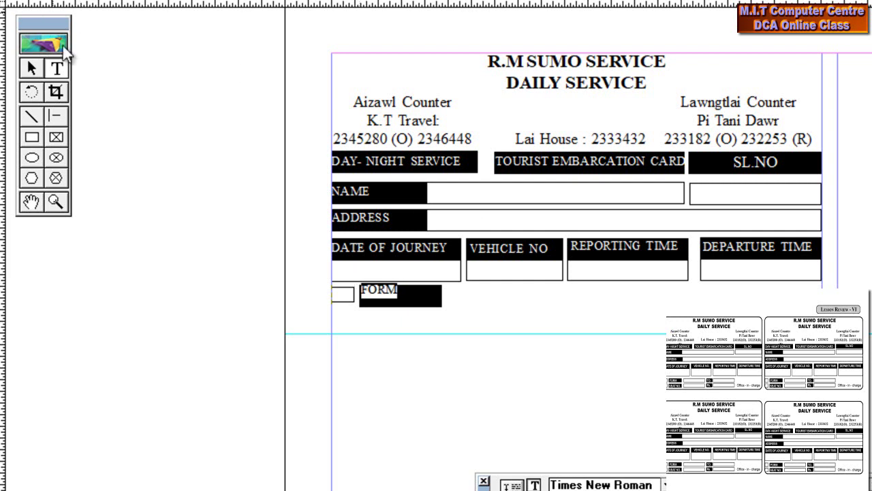
Lower the "FORM" text to sit mid-height in its black bar and centre it horizontally
left_click(33, 68)
left_click(385, 296)
left_click_drag(382, 293, 383, 297)
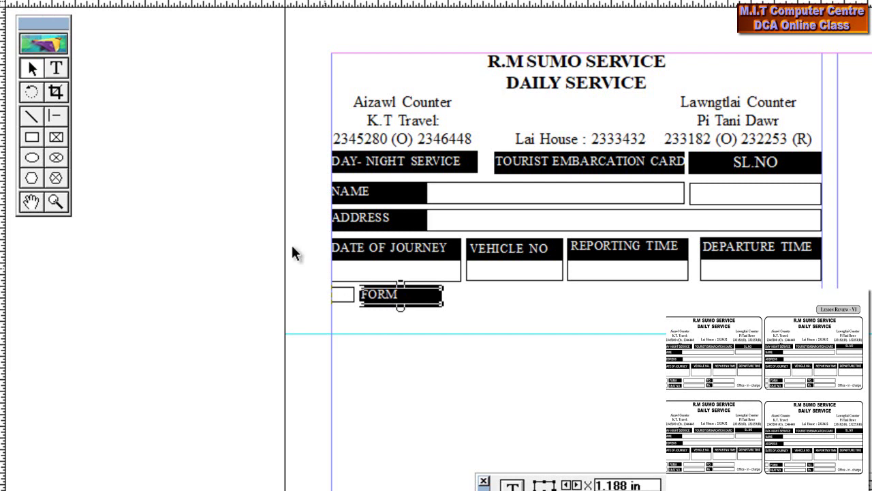
left_click(56, 68)
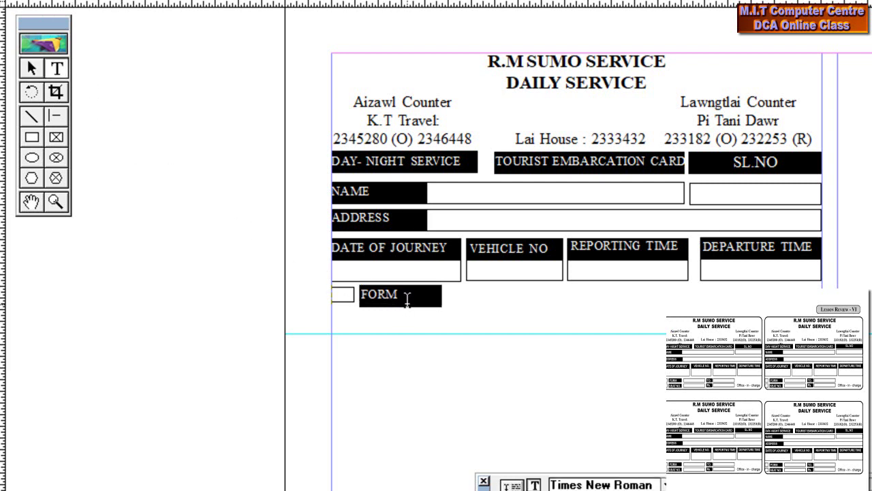
key("ctrl+shift+c")
left_click(31, 68)
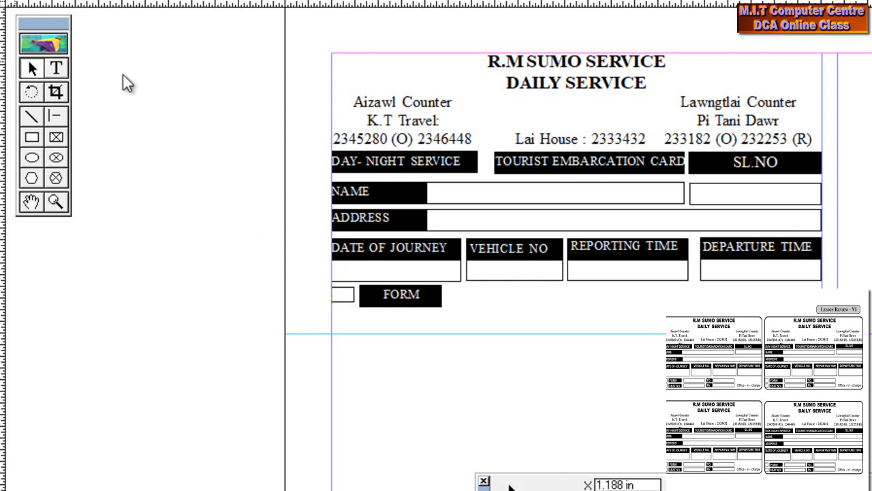
left_click(384, 304)
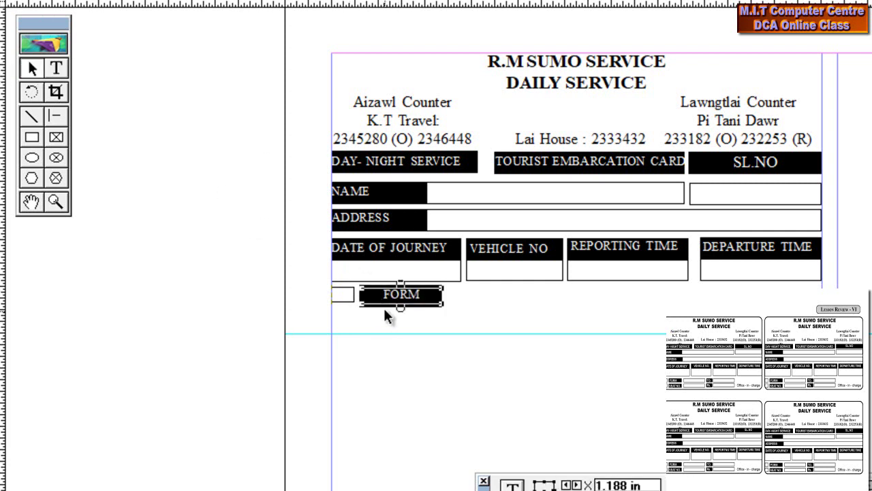
Reduce the height of the "FORM" bar slightly and place a wider, unfilled copy of it just to its right
left_click(413, 287)
key("Delete")
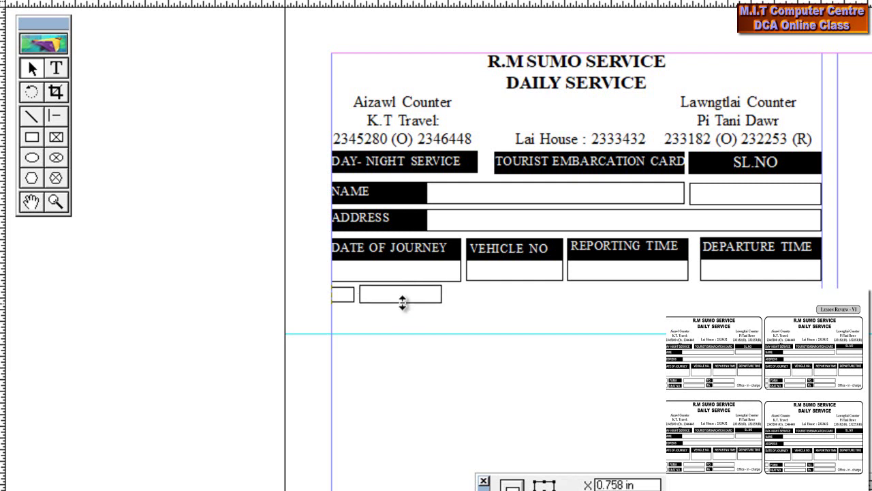
key("ctrl+z")
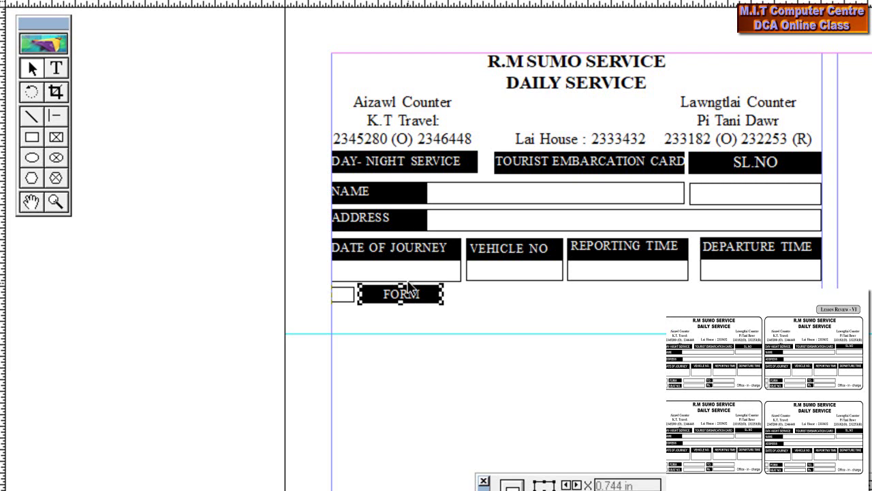
left_click_drag(411, 283, 551, 296)
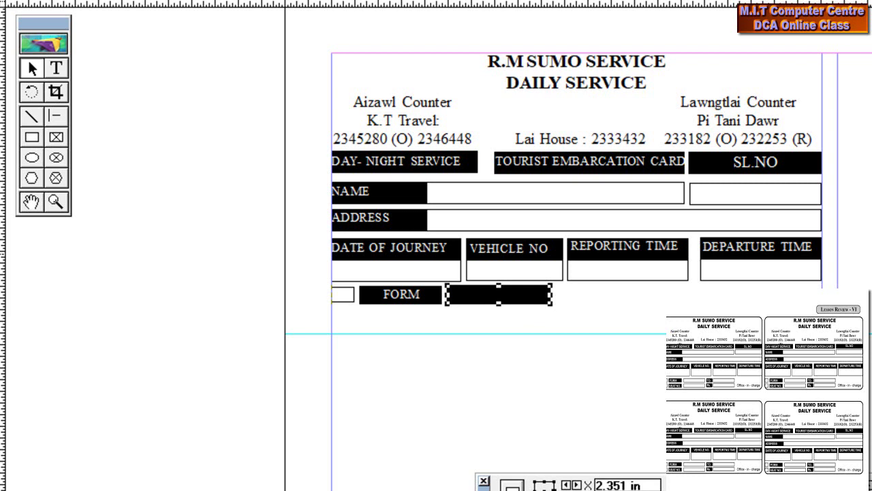
left_click(434, 300)
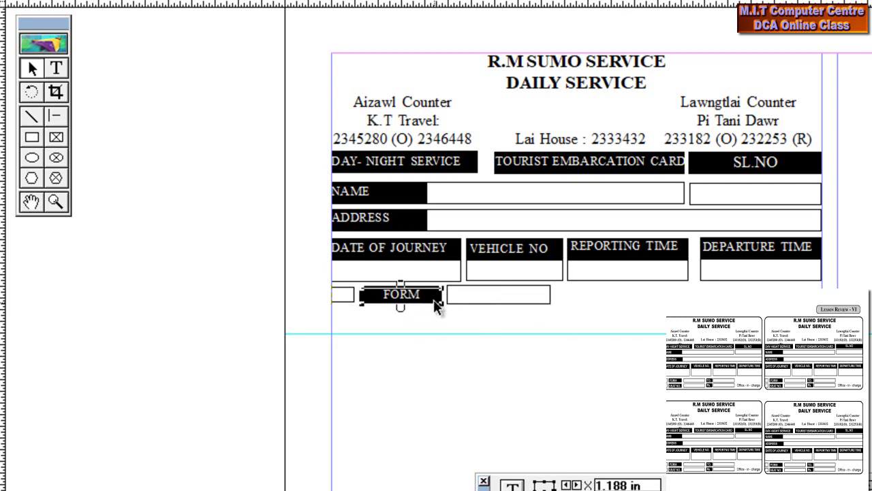
Copy the "FORM" bar, narrow the copy to a short black block and place it just right of the empty box
left_click_drag(436, 288, 605, 294)
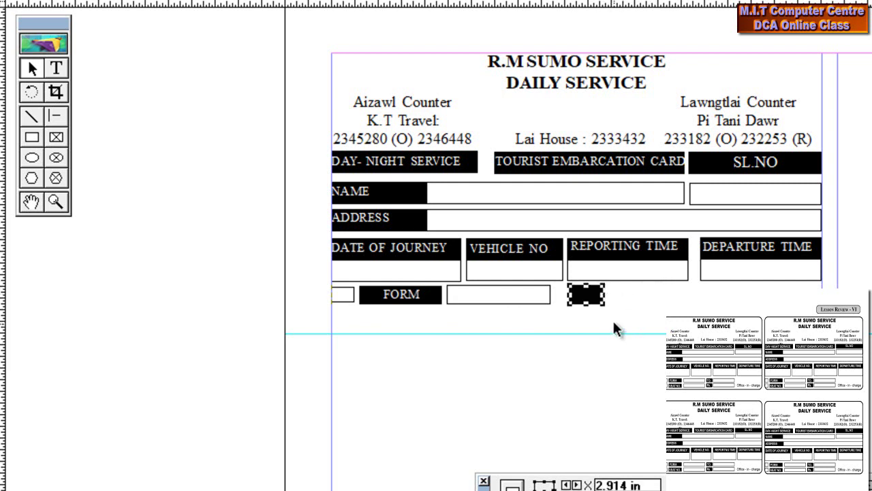
key("Left")
key("Left")
key("Left")
key("Left")
key("Left")
key("Left")
key("Left")
key("Left")
key("Left")
key("Left")
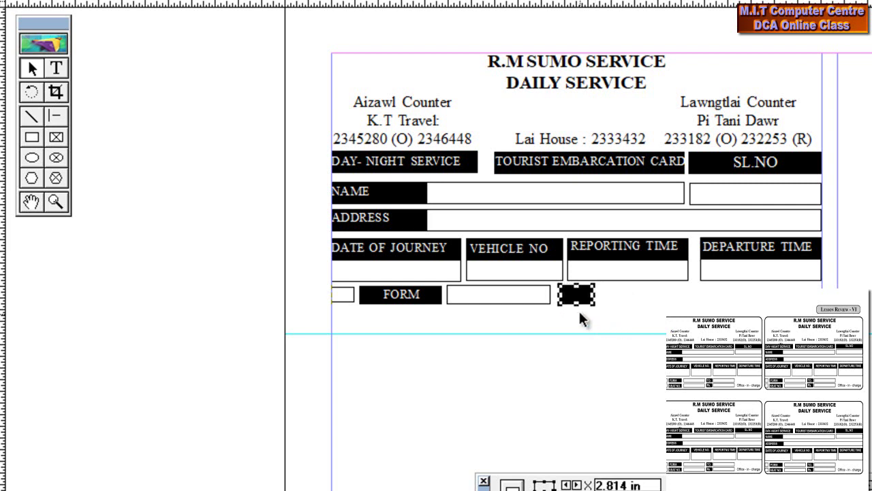
Add the label "TO" on the short black block, in smaller text centred within it
left_click(56, 68)
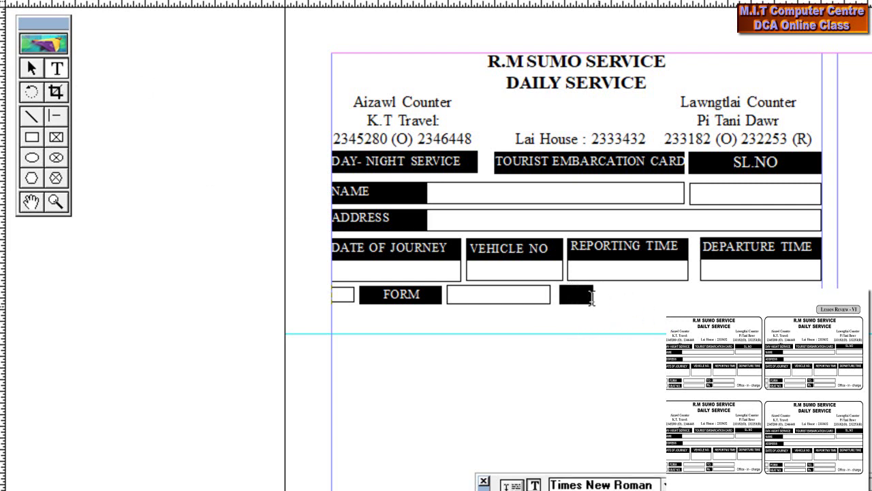
left_click(561, 293)
type("TO.")
key("ctrl+a")
key("ctrl+shift+v")
left_click(32, 68)
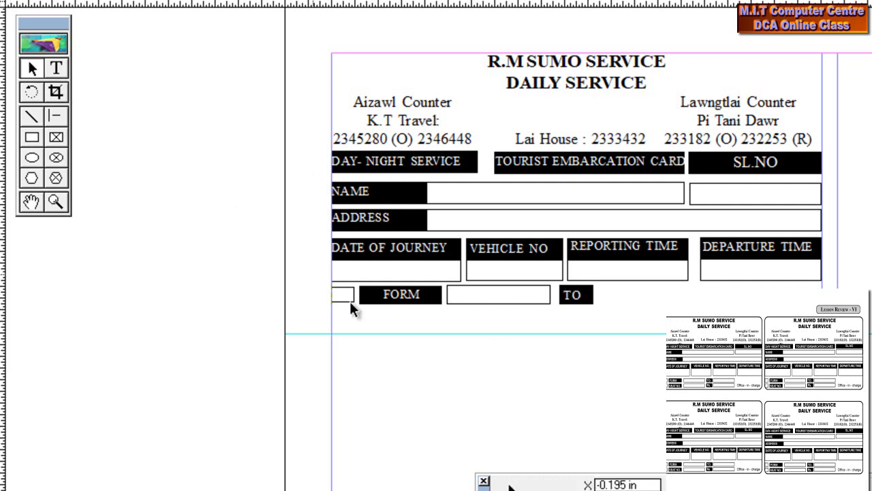
Place a copy of the empty box just after "TO" and nudge the box beside "FORM" up level with the row
left_click(506, 300)
left_click_drag(506, 300, 654, 299)
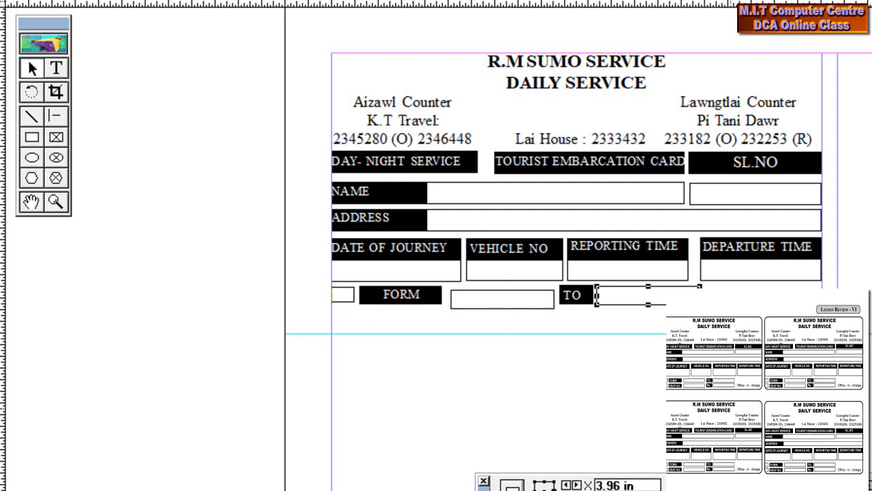
left_click(475, 299)
left_click(502, 293)
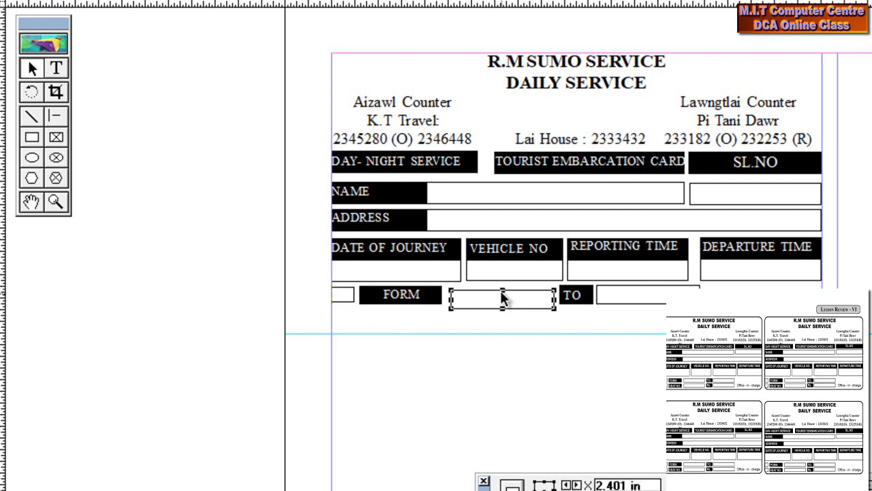
key("Up")
key("Up")
key("Up")
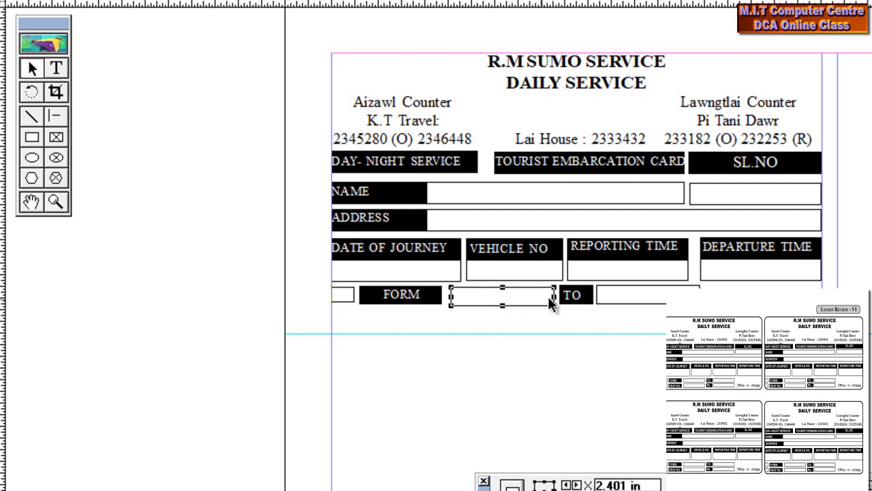
Nudge the "TO" block, its label and the other items of the "FORM" row slightly down to line them up
left_click(582, 299)
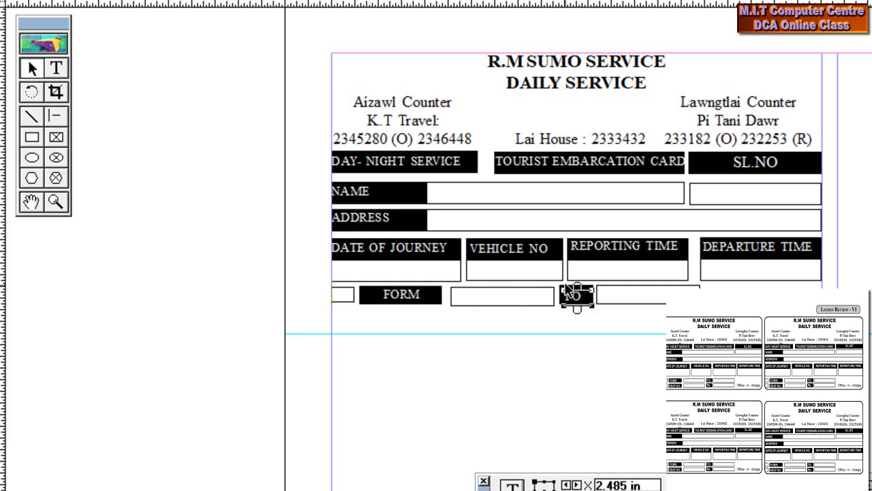
left_click(556, 304)
left_click(577, 302)
left_click(612, 304)
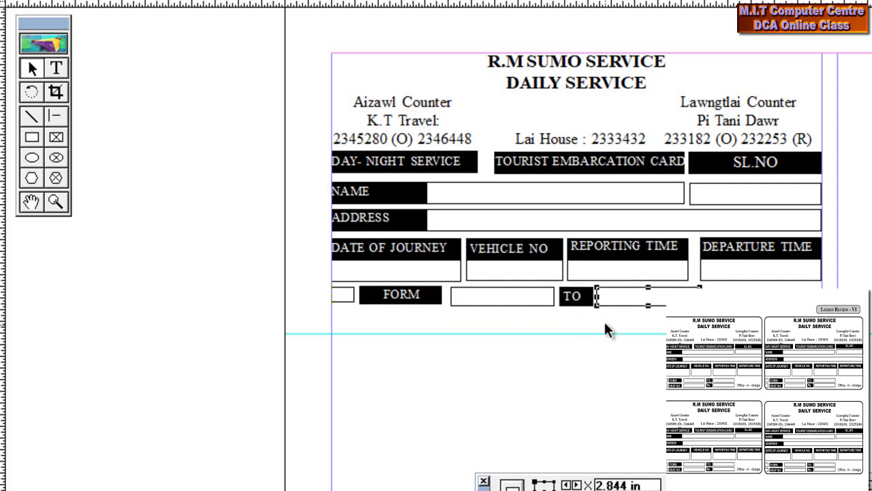
left_click(604, 319)
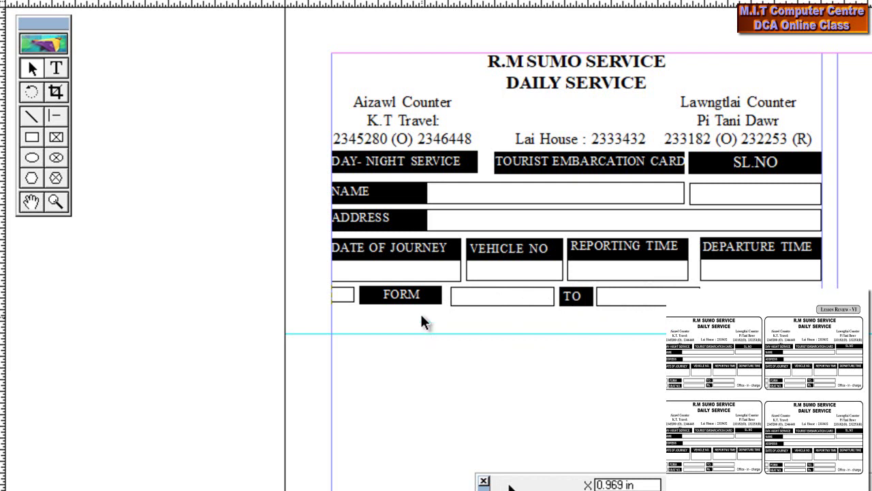
left_click(441, 297)
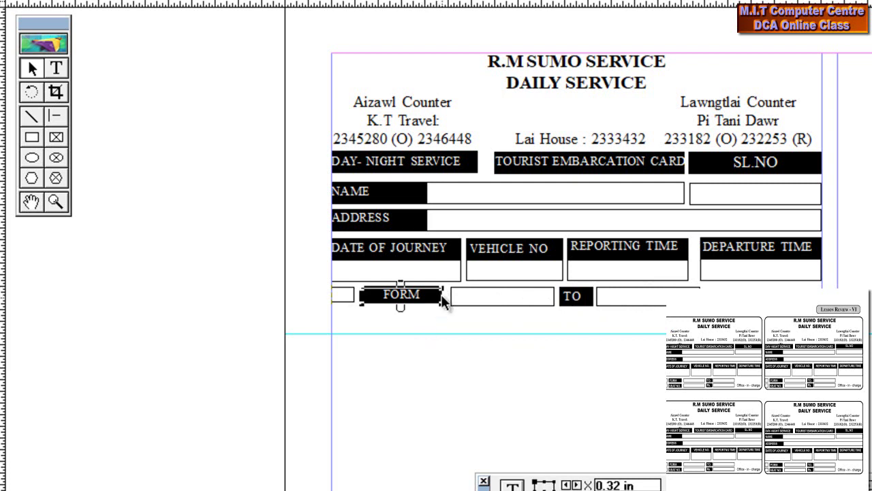
left_click(352, 300)
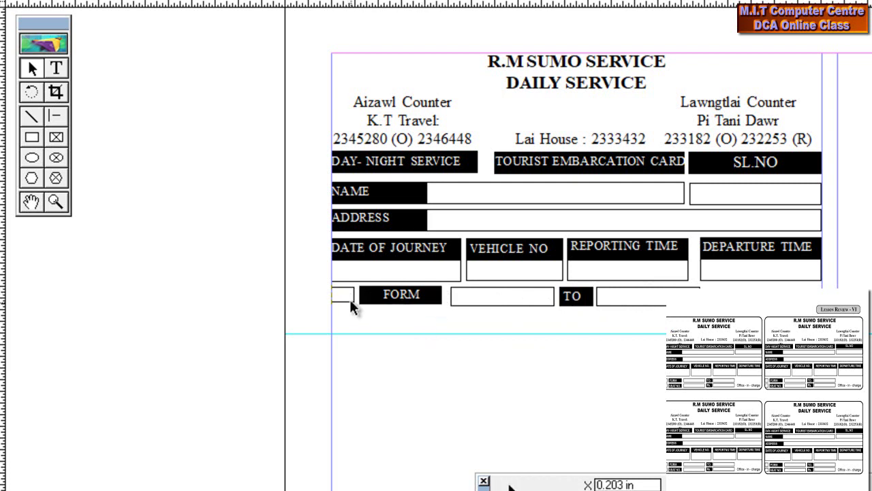
Duplicate the small box at the left margin and place the copy directly below it, aligned with the margin
left_click(350, 300)
left_click_drag(350, 299, 352, 301)
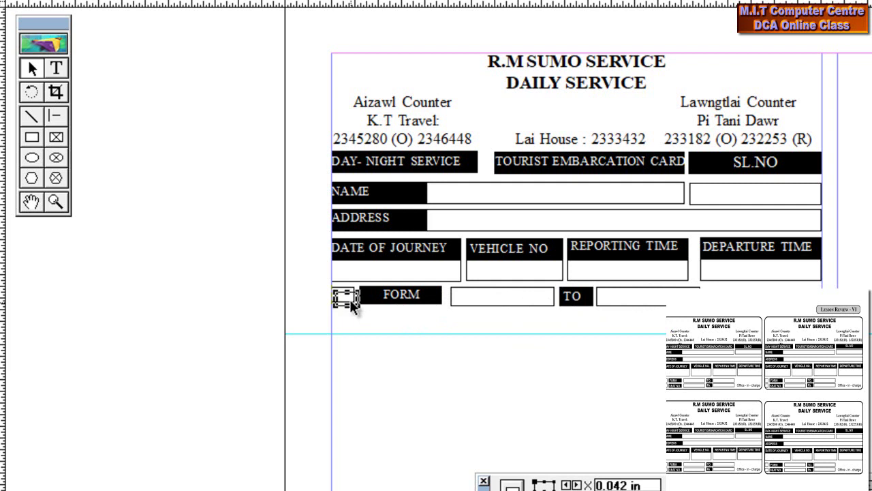
key("Down")
key("Down")
key("Down")
key("Down")
key("Down")
key("Down")
key("Down")
key("Down")
key("Left")
key("Left")
key("Left")
key("Left")
Duplicate the black "FORM" bar and place the copy directly below it, beside the second small box
left_click(385, 300)
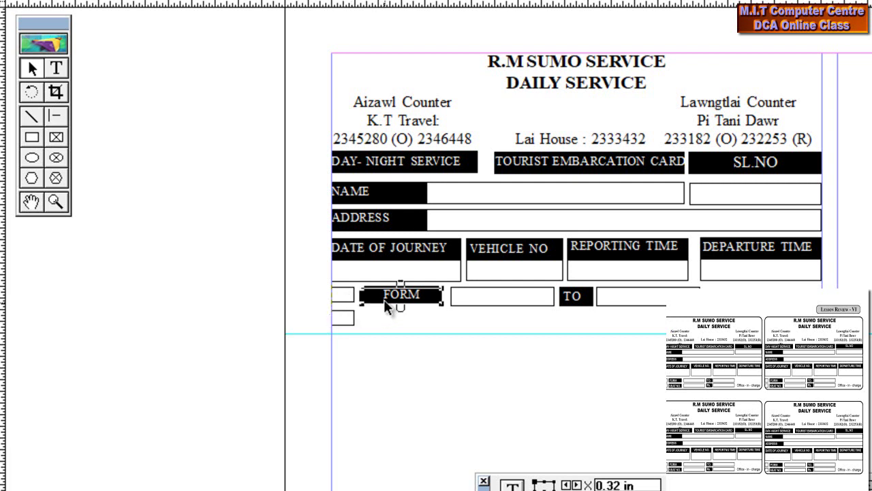
left_click(379, 287, "ctrl")
left_click_drag(382, 292, 408, 320)
key("Left")
key("Left")
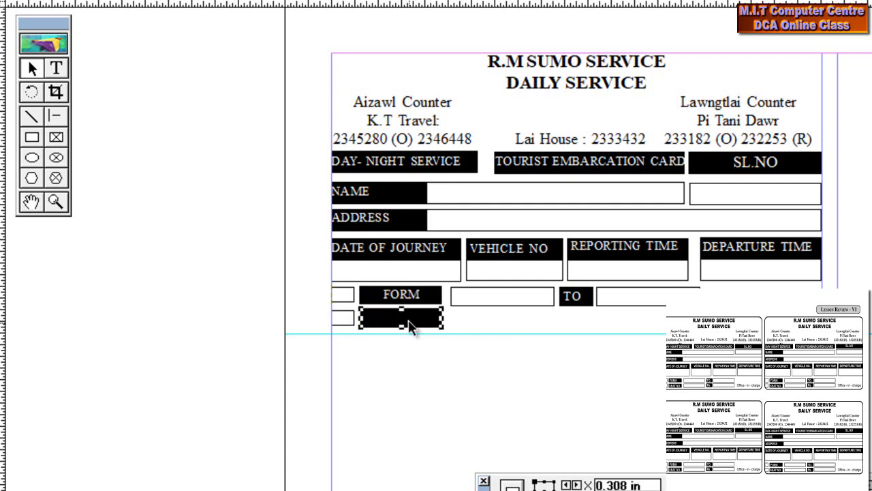
Add the label "SEAT NO" on the new black bar, one text size smaller and centred
left_click(57, 68)
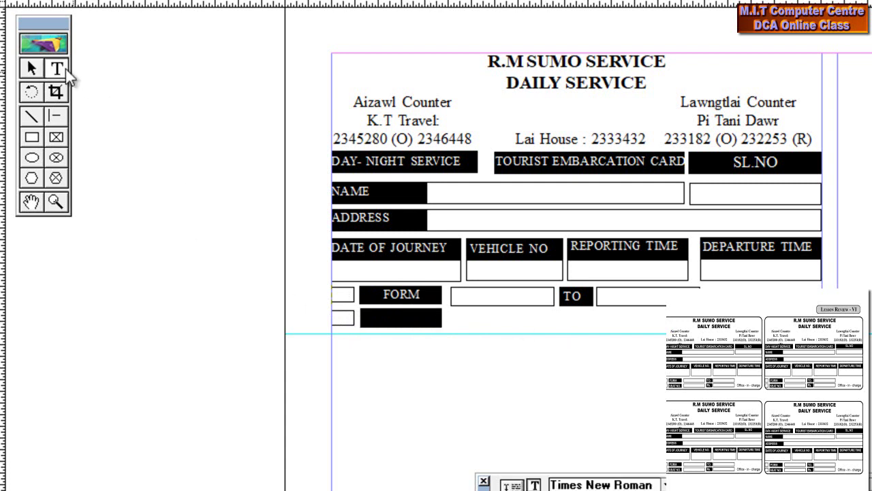
left_click_drag(439, 325, 362, 309)
type("SE")
type("SEAT N")
type("O")
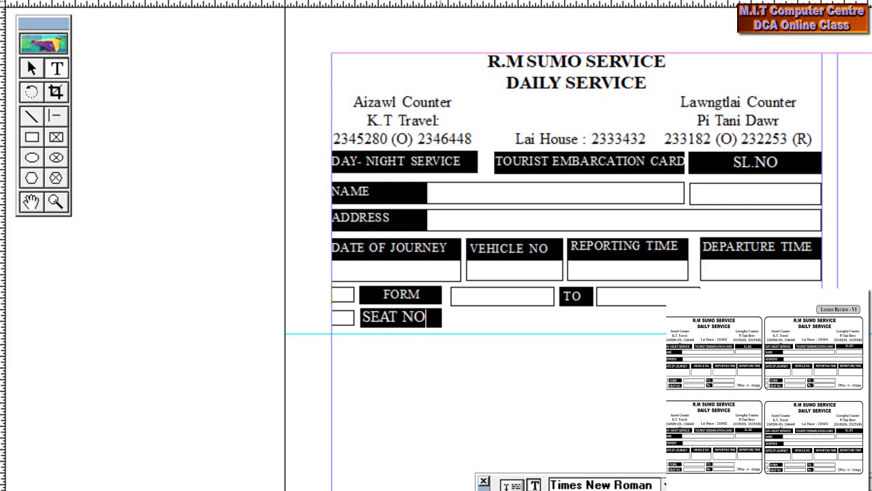
key("shift+Home")
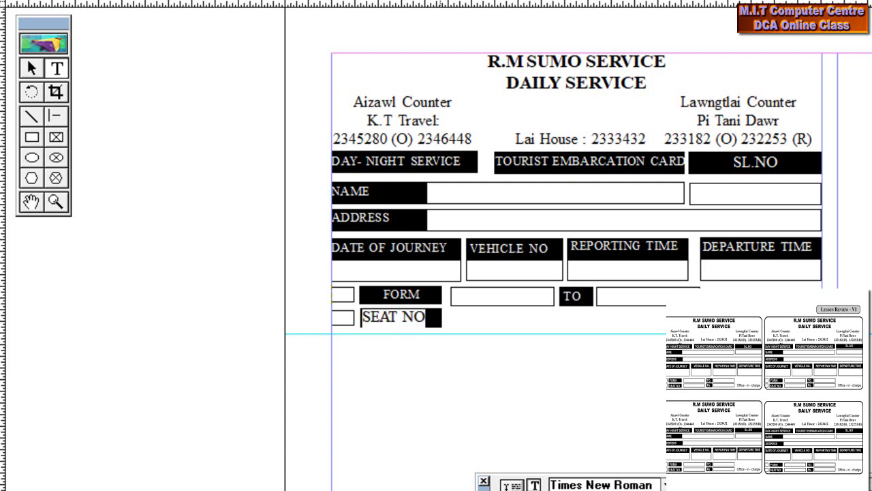
key("ctrl+shift+comma")
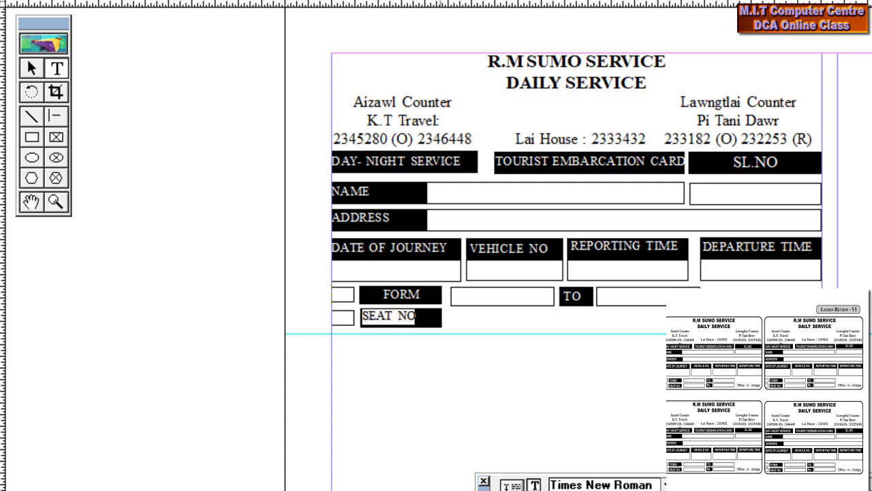
key("ctrl+shift+c")
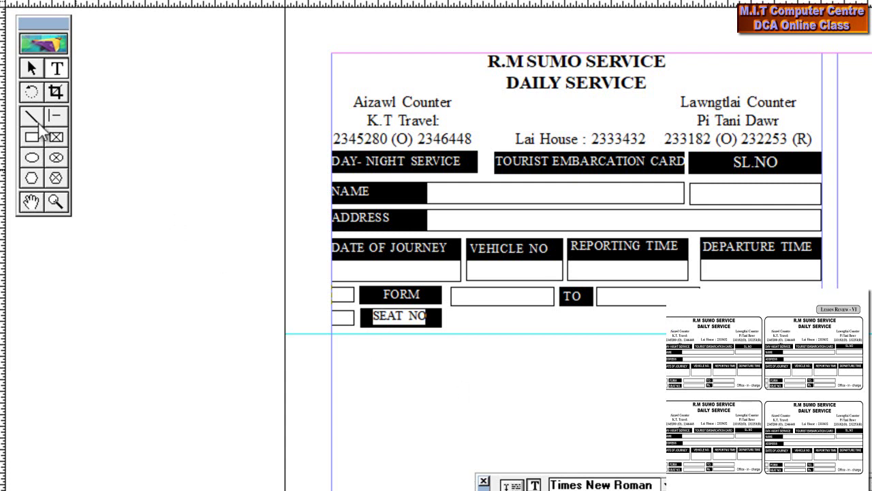
left_click(31, 68)
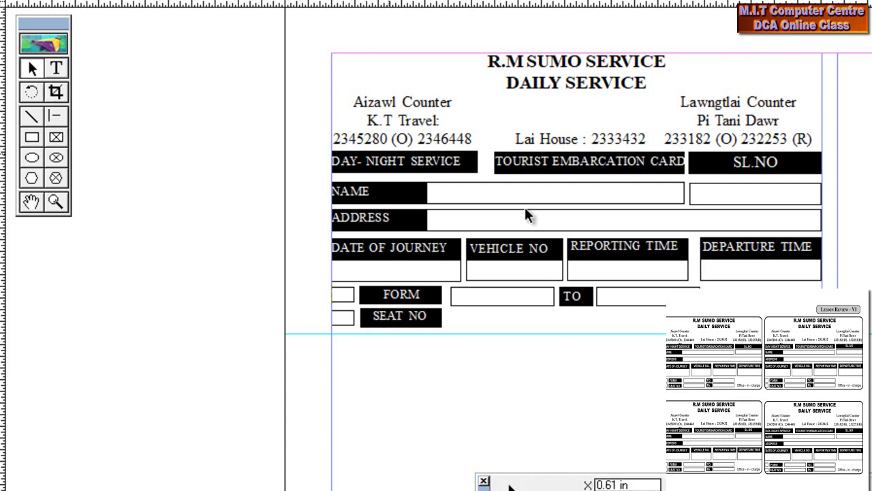
Duplicate the empty box beside the "FORM" bar and place the copy directly below it, beside the "SEAT NO" bar
left_click(538, 301)
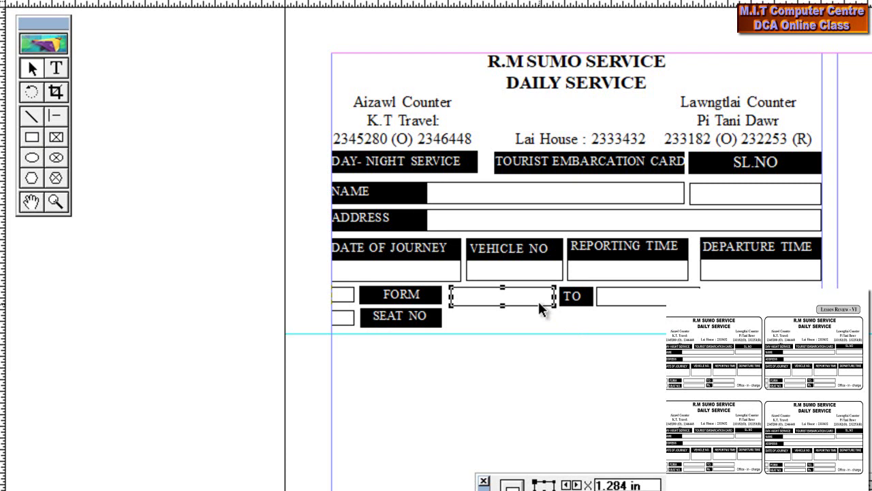
key("Right")
key("Right")
key("Right")
key("Right")
key("Right")
key("Down")
key("Down")
key("Down")
key("Down")
key("Down")
key("Down")
key("Down")
key("Down")
key("Down")
key("Down")
key("Down")
key("Down")
key("Down")
key("Down")
key("Down")
key("Down")
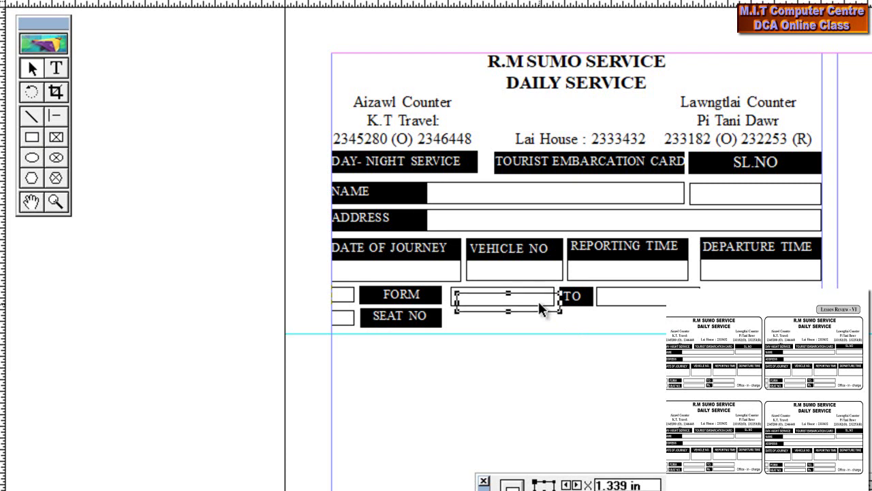
key("Down")
key("Down")
key("Down")
key("Down")
key("Down")
key("Down")
key("Down")
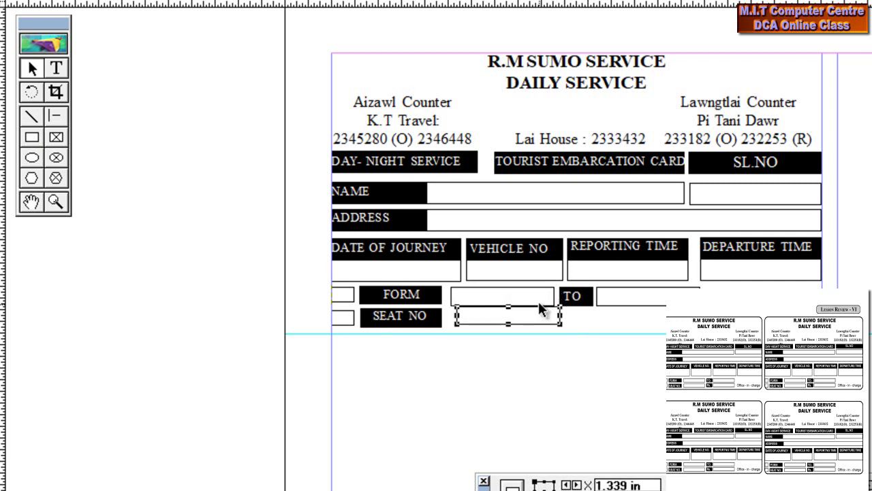
key("Left")
key("Left")
key("Left")
key("Left")
key("Left")
key("Left")
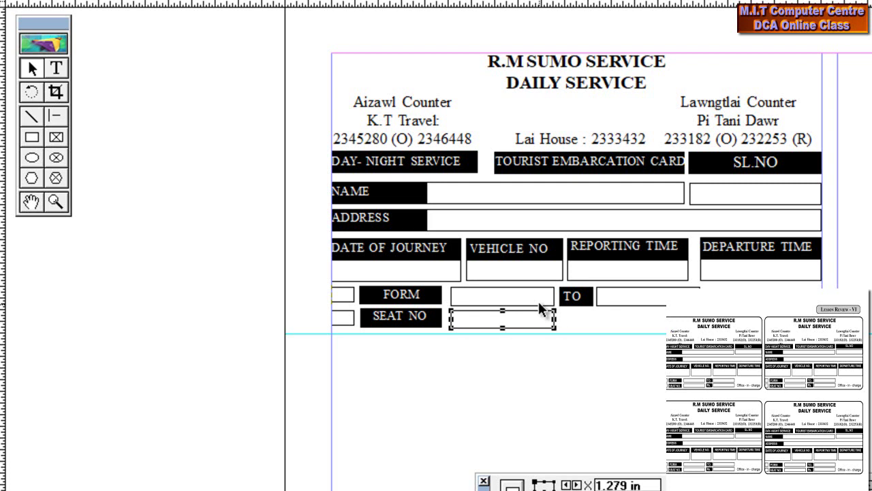
Duplicate the small black block behind "TO" and place the copy directly below it, beside the new empty box
left_click(585, 301)
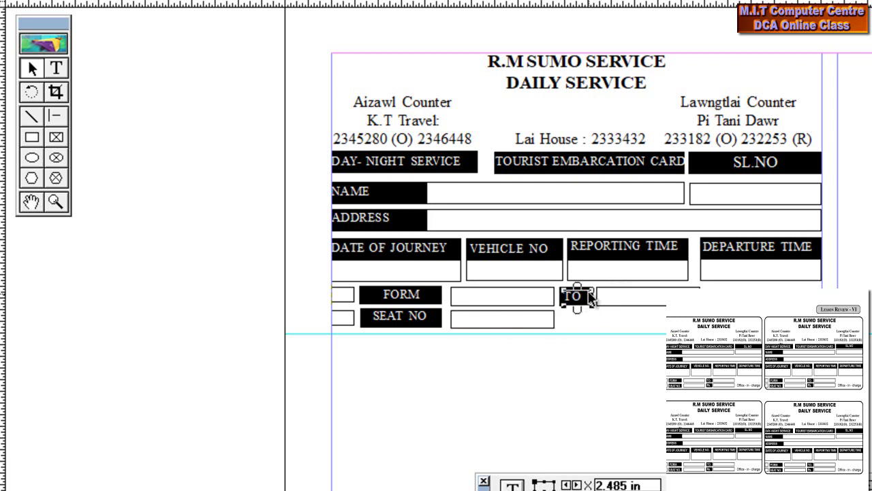
left_click_drag(566, 297, 574, 309)
key("Left")
key("Left")
key("Left")
key("Left")
key("Left")
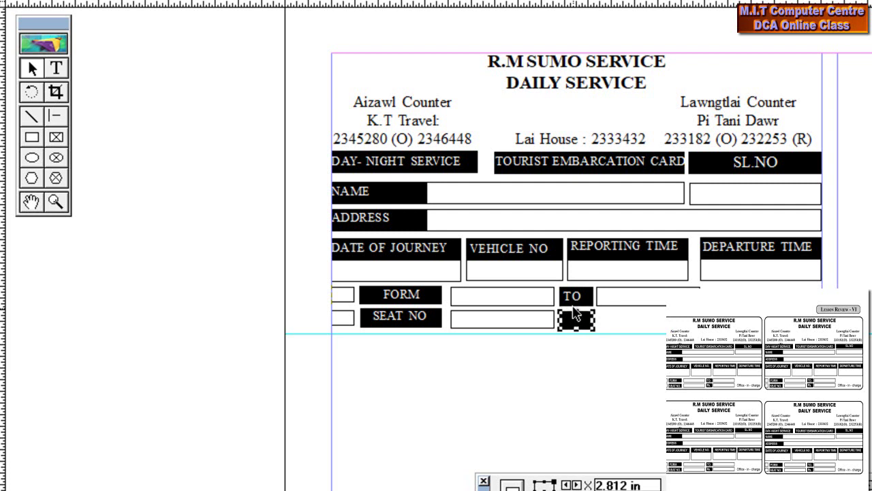
left_click(57, 66)
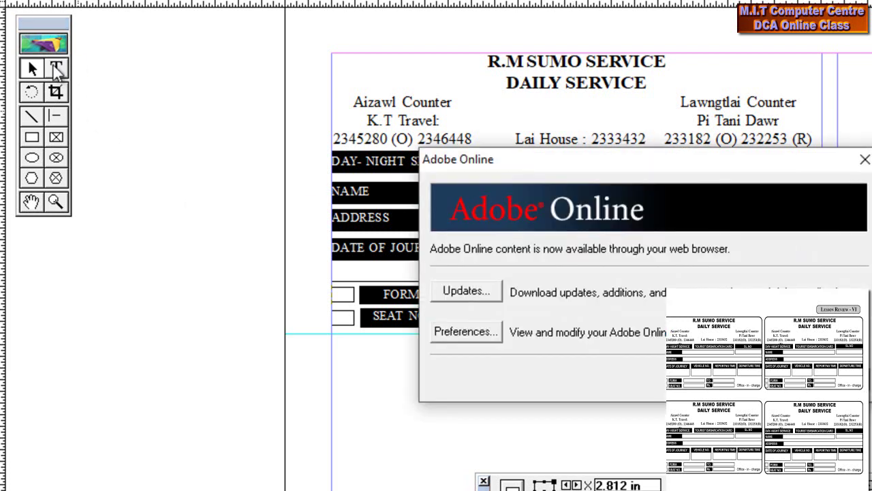
left_click(865, 159)
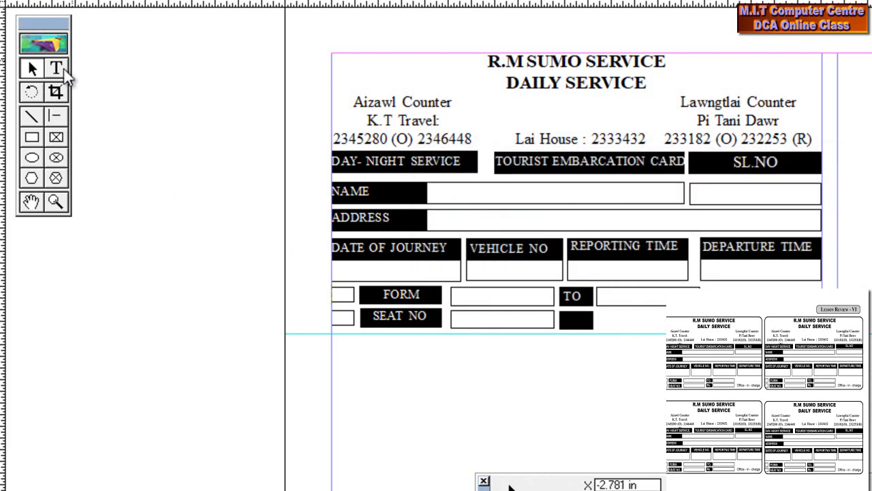
left_click(44, 42)
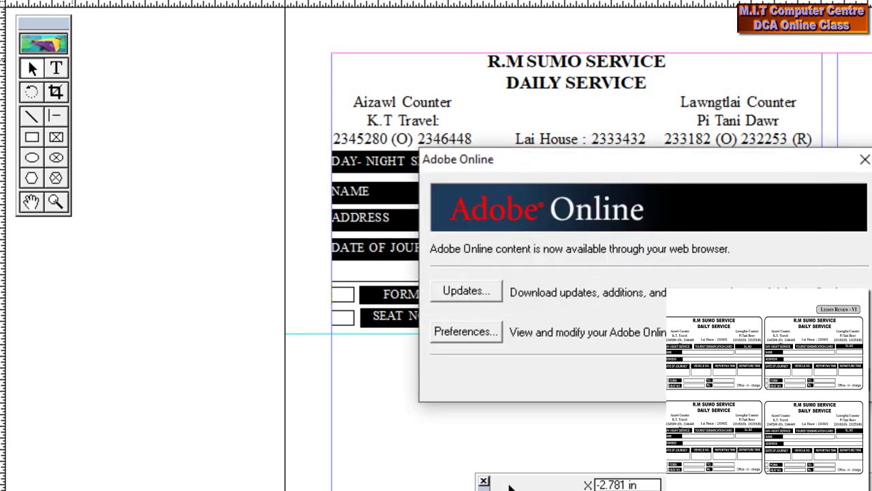
key("Escape")
Add the label "Rs" on the new small black block below "TO"
left_click(56, 68)
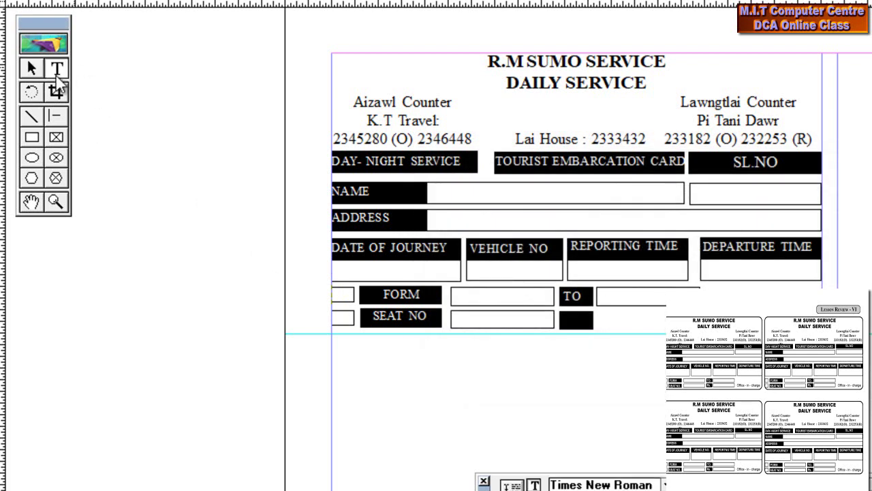
left_click(561, 309)
key("BackSpace")
key("BackSpace")
type("Rs")
double_click(560, 308)
key("ctrl+shift+comma")
key("ctrl+shift+period")
left_click(627, 310)
Duplicate the empty box beside "TO" and place the copy directly below it, beside the "Rs" block
left_click(30, 68)
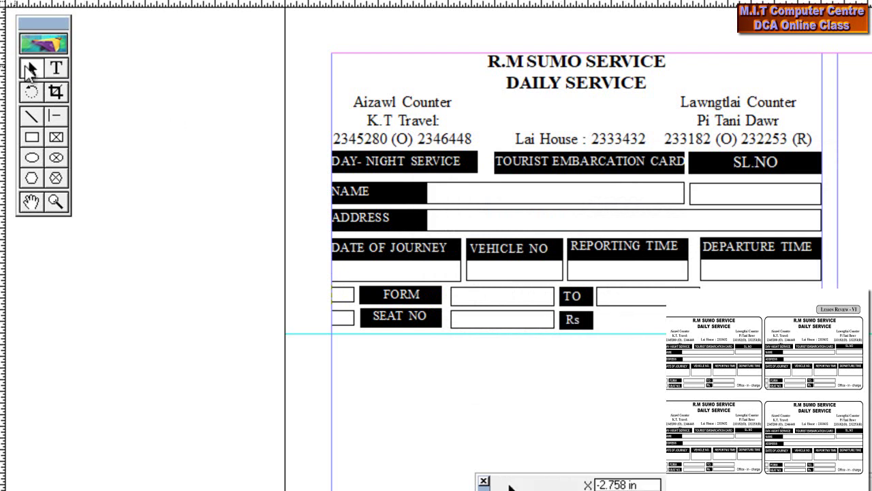
left_click(627, 301)
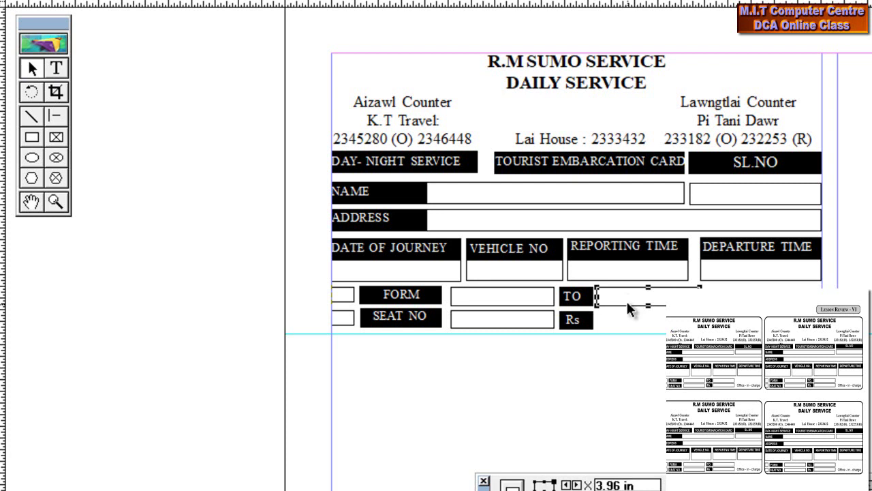
key("Right")
left_click_drag(627, 300, 632, 309)
key("Down")
key("Down")
key("Down")
key("Down")
key("Left")
key("Left")
key("Left")
key("Left")
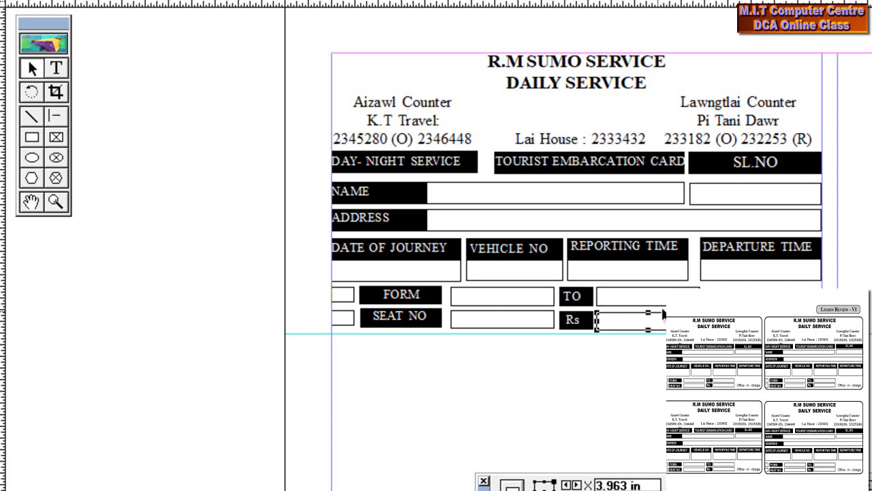
Add a text block reading "Office in charge" in the free space beside the "TO" row's last box, under the "DEPARTURE TIME" box
left_click(56, 67)
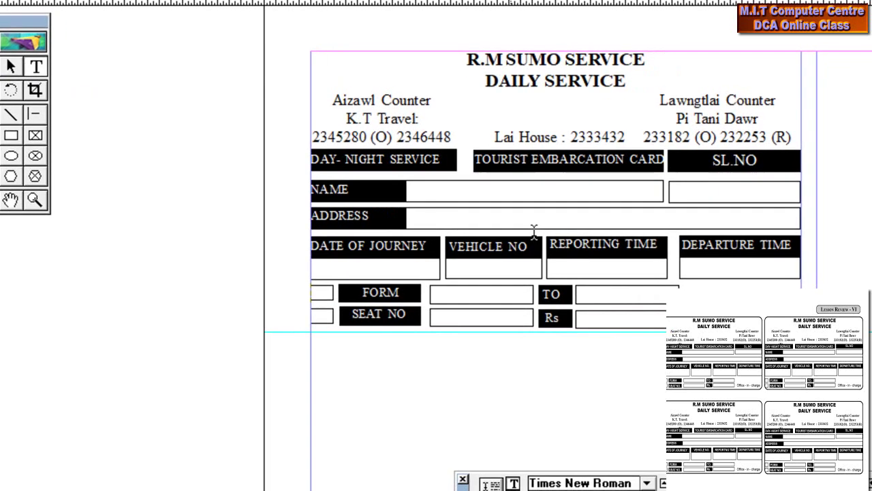
left_click_drag(614, 305, 520, 276)
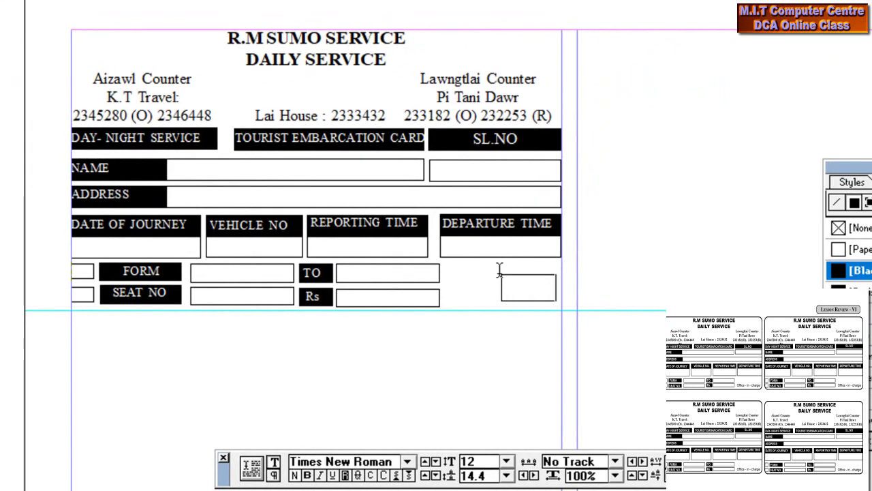
left_click_drag(462, 271, 447, 259)
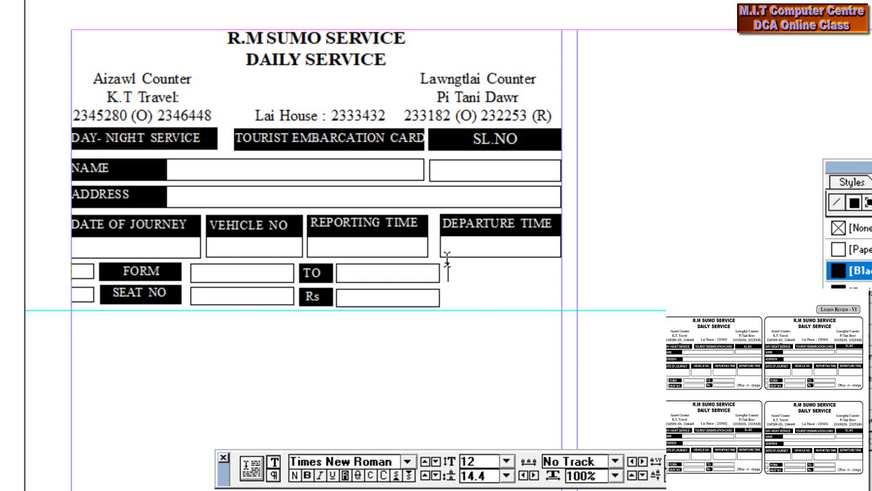
type("Office in cha")
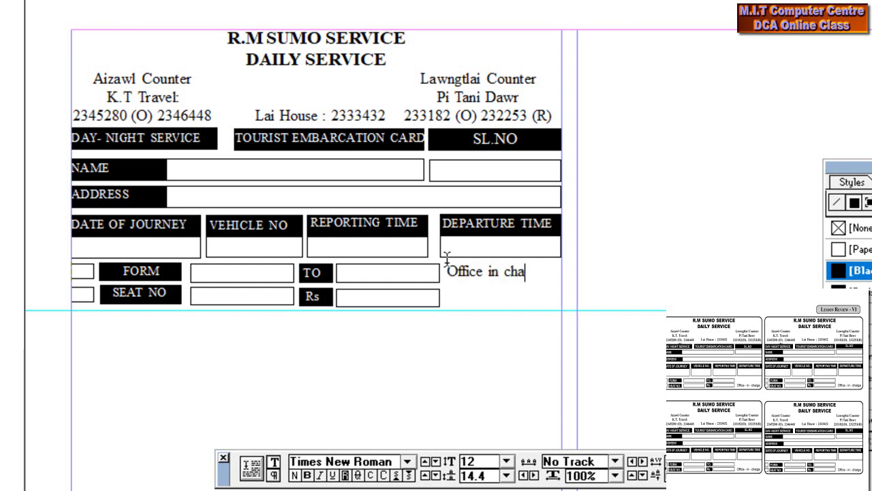
type("rge")
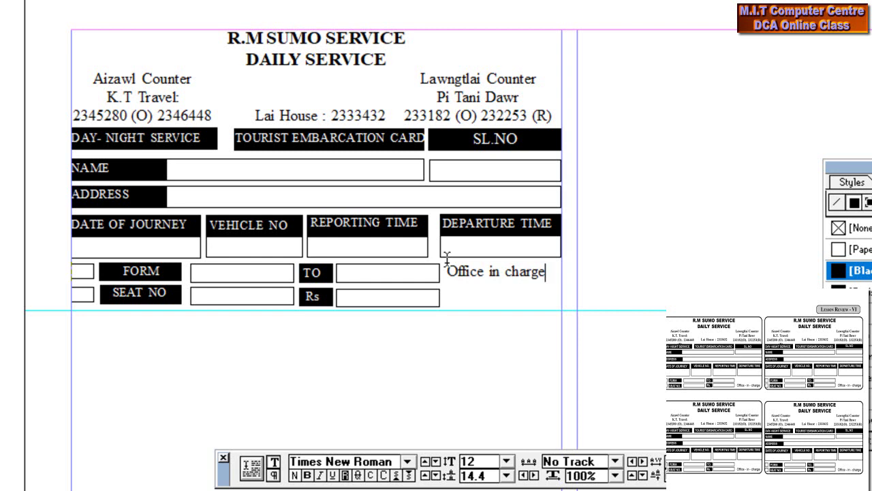
Move the "Office in charge" text down so it sits beside the "TO" and "Rs" boxes, level with the gap between them
key("shift+F1")
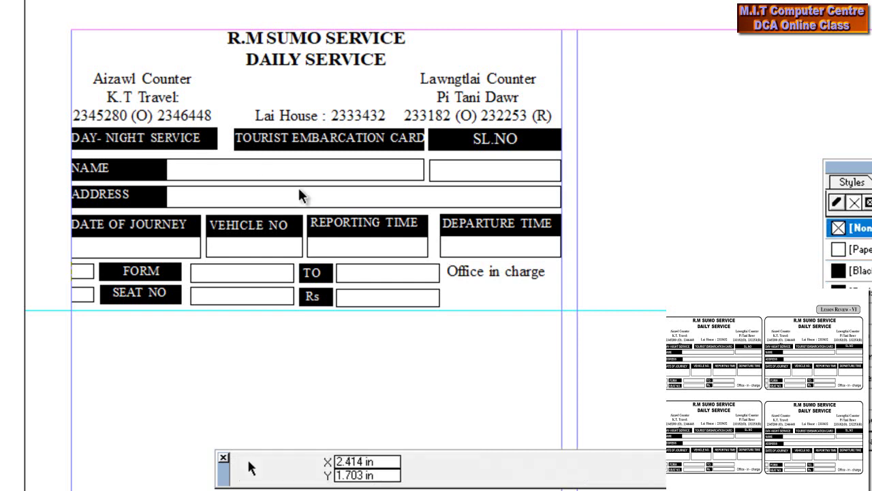
left_click(466, 271)
key("Down")
key("Down")
key("Down")
key("Down")
key("Down")
key("Down")
key("Down")
key("Down")
key("Down")
key("Down")
key("Down")
key("Down")
key("Down")
key("Down")
key("Down")
key("Down")
key("Down")
key("Down")
key("Down")
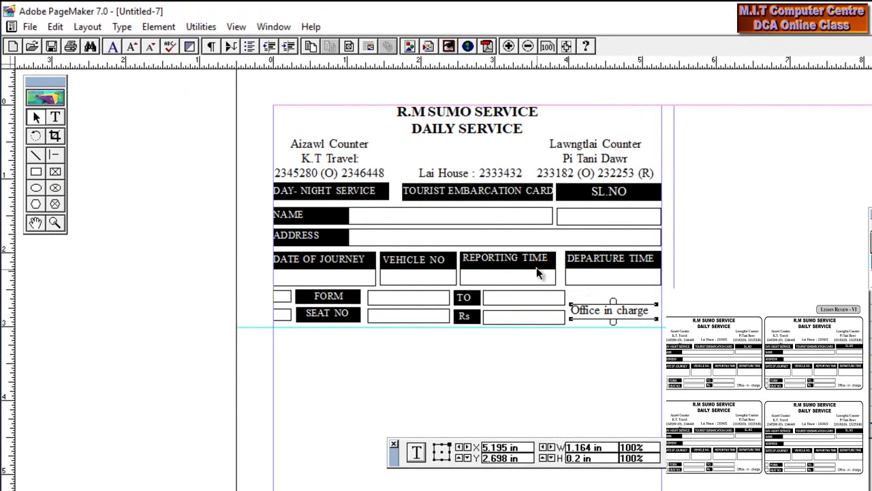
Group all items of the ticket form and place a duplicate of the group in the upper half of the second column
left_click_drag(250, 84, 756, 349)
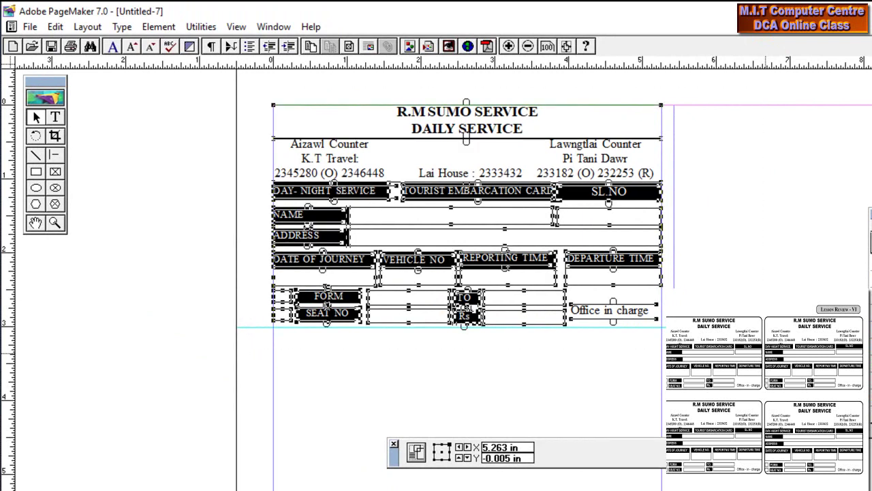
key("ctrl+g")
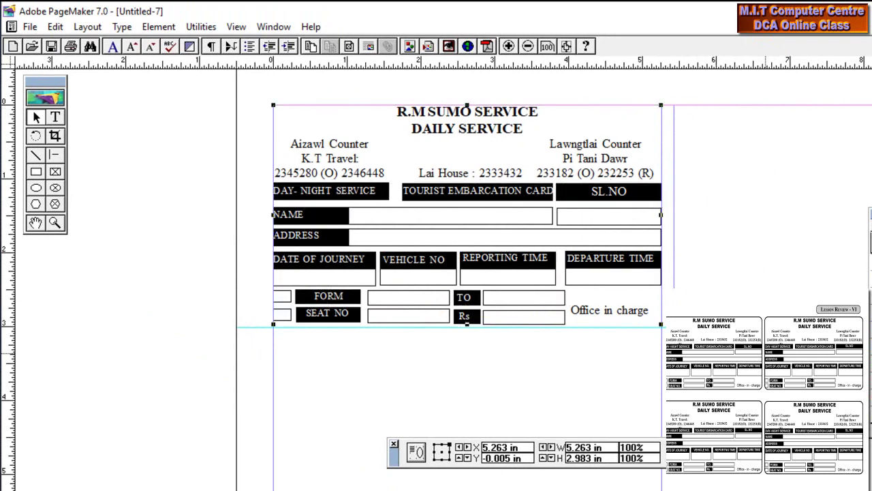
key("ctrl+j")
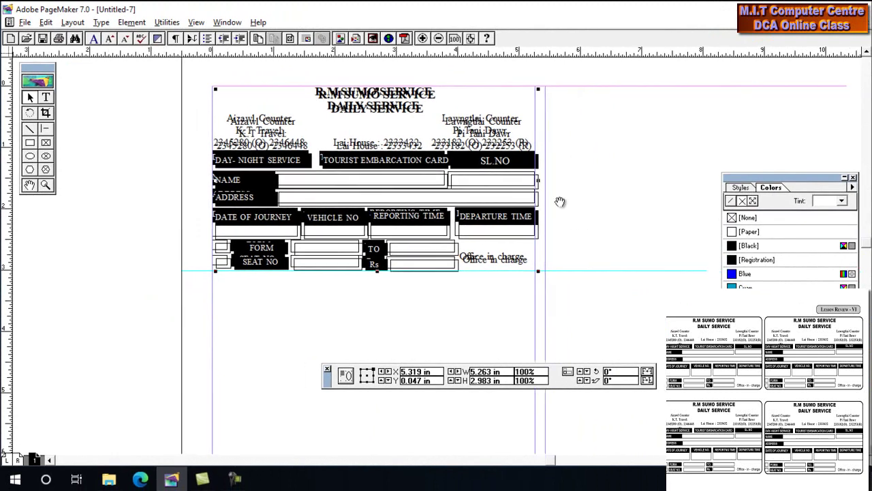
left_click_drag(559, 201, 443, 183)
left_click_drag(339, 143, 434, 302)
left_click_drag(579, 297, 603, 91)
Duplicate the grouped ticket form twice more, placing one copy in the lower half of each column
left_click_drag(350, 129, 227, 222)
left_click_drag(373, 254, 376, 325)
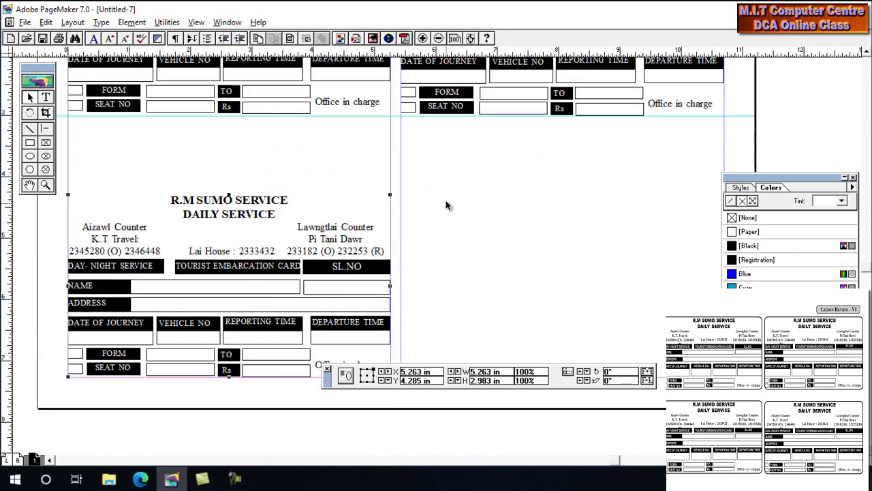
left_click_drag(323, 262, 612, 255)
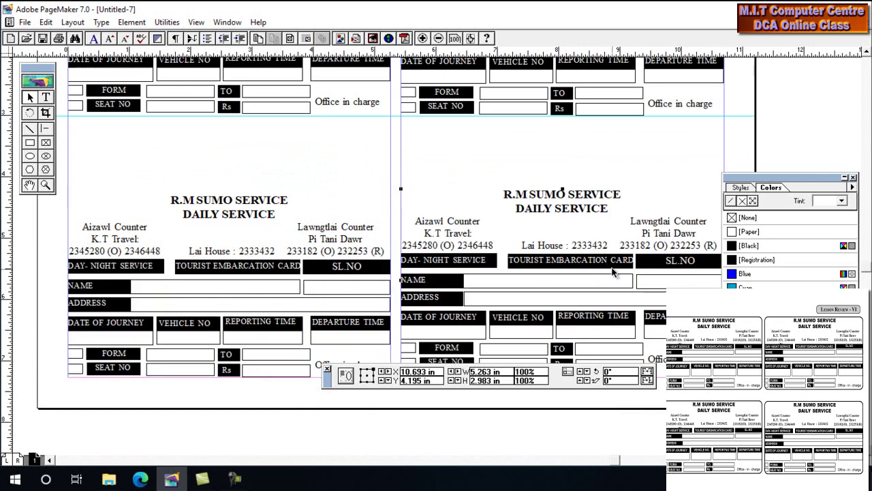
key("ctrl+0")
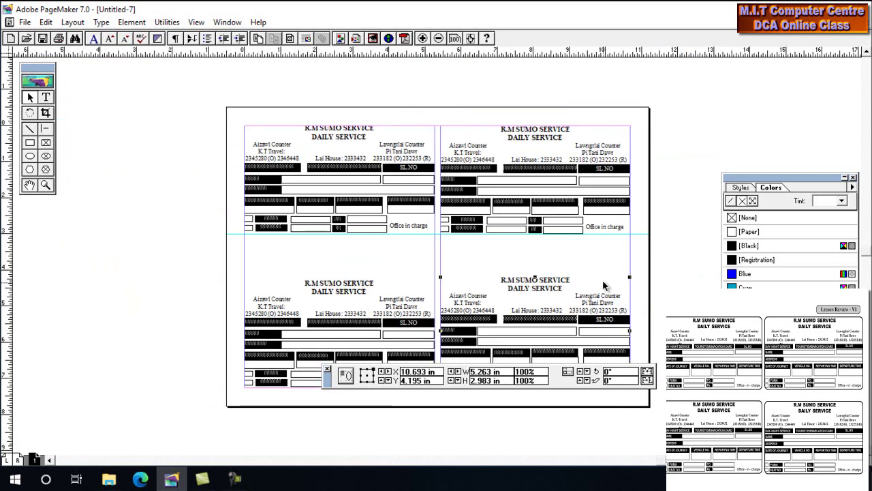